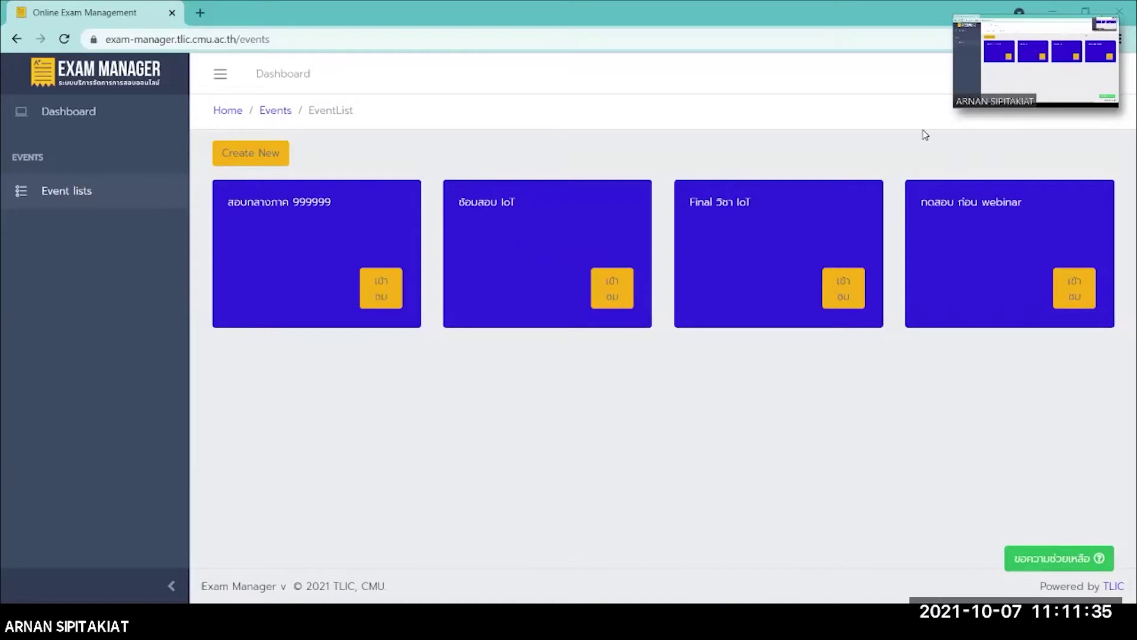
Start a new exam event, enlarge the page, and name it 'ทดสอบการใช้ OEM'
{"action": "left_click", "coordinate": [974, 94]}
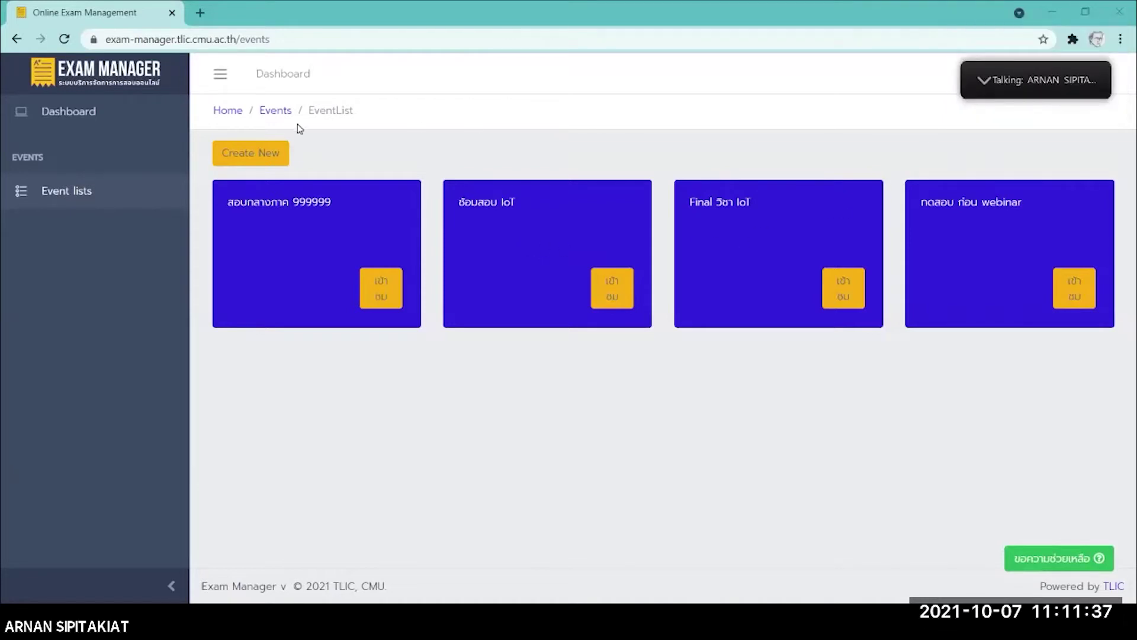
{"action": "left_click", "coordinate": [267, 156]}
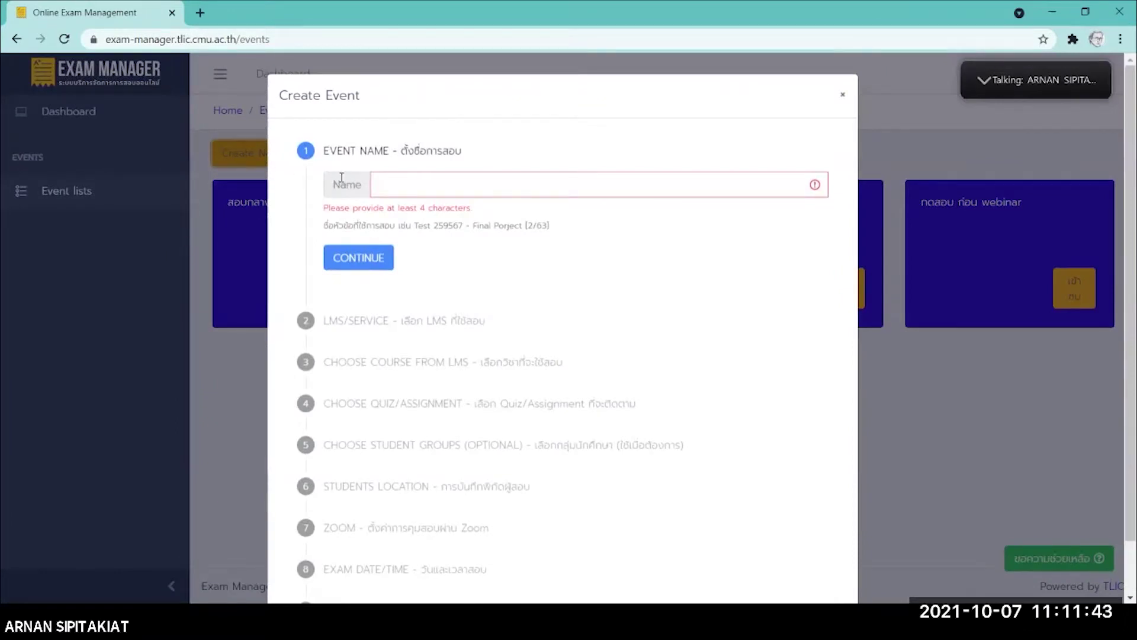
{"action": "key", "text": "ctrl+plus"}
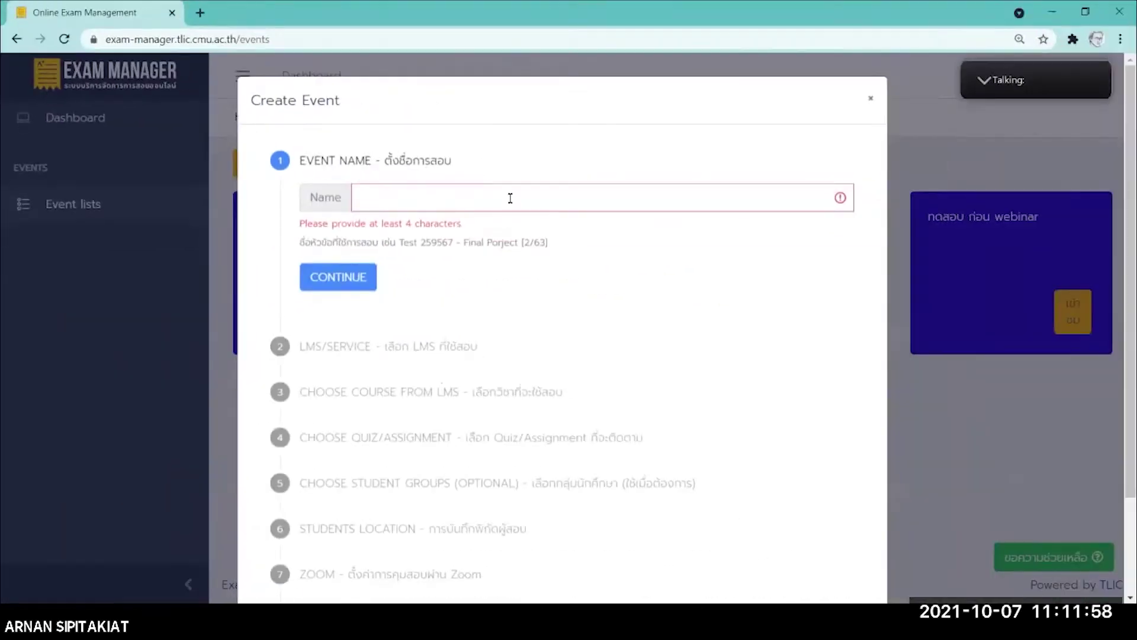
{"action": "left_click", "coordinate": [510, 199]}
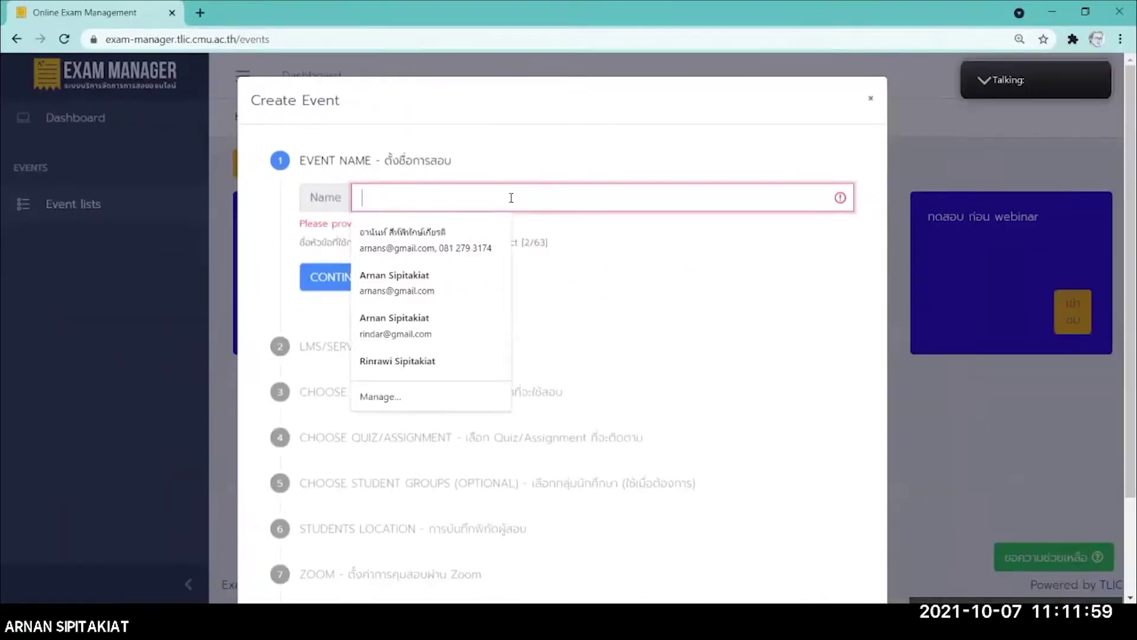
{"action": "type", "text": "m"}
{"action": "key", "text": "BackSpace"}
{"action": "type", "text": "ทดสอบการใช้"}
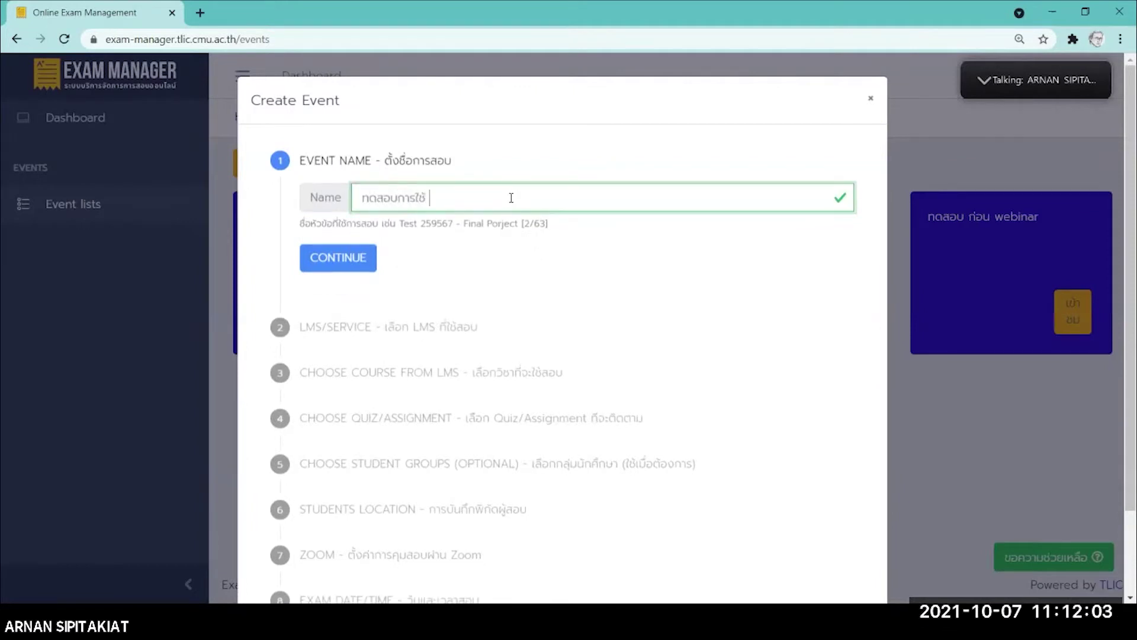
{"action": "type", "text": " OEM"}
{"action": "left_click", "coordinate": [368, 260]}
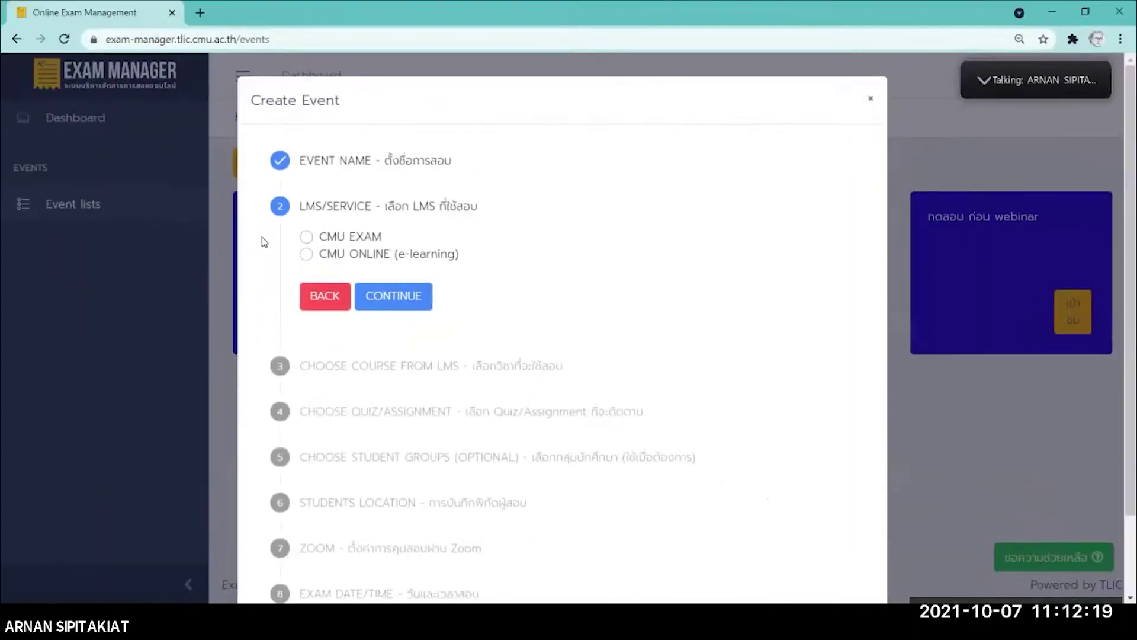
Choose CMU EXAM as the service and the course 'ทดสอบ Exam Manager'
{"action": "left_click", "coordinate": [307, 238]}
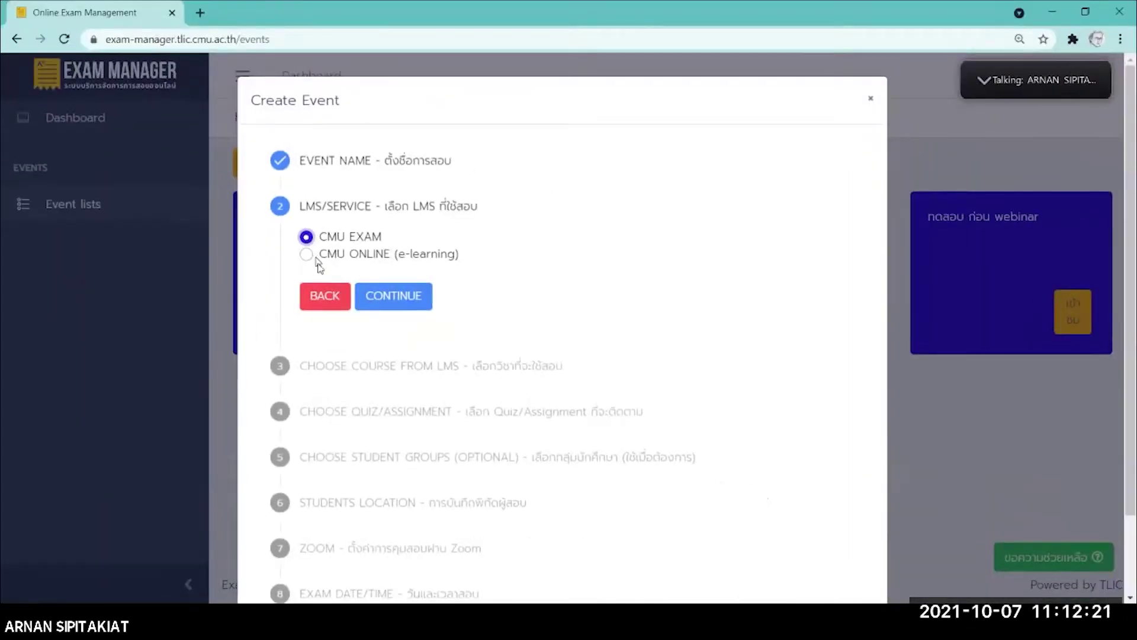
{"action": "left_click", "coordinate": [397, 298]}
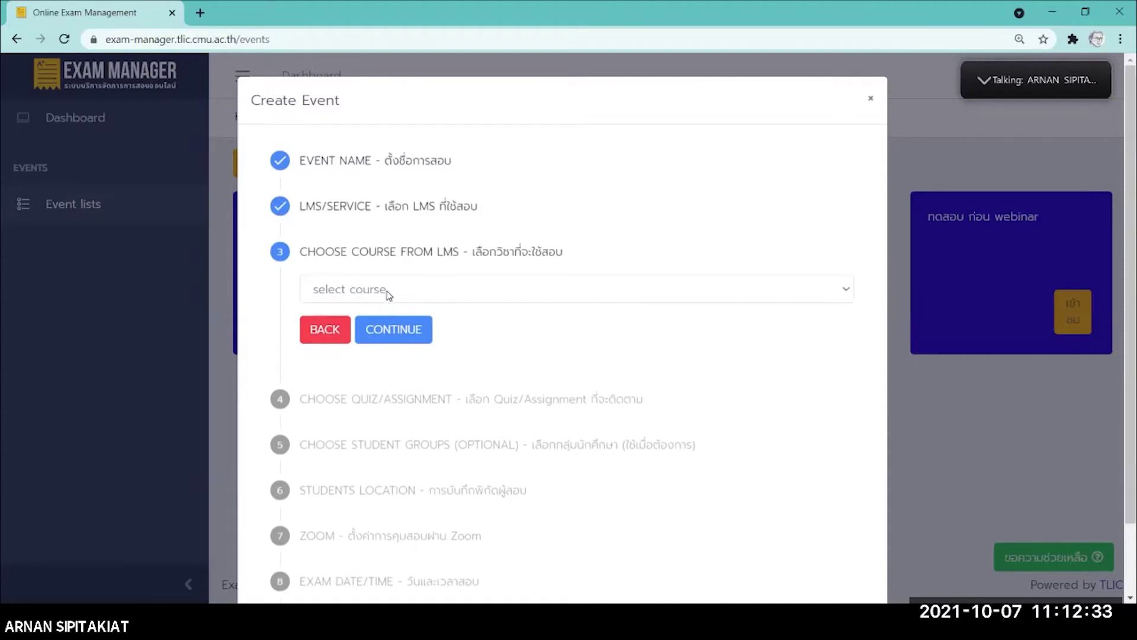
{"action": "left_click", "coordinate": [388, 294]}
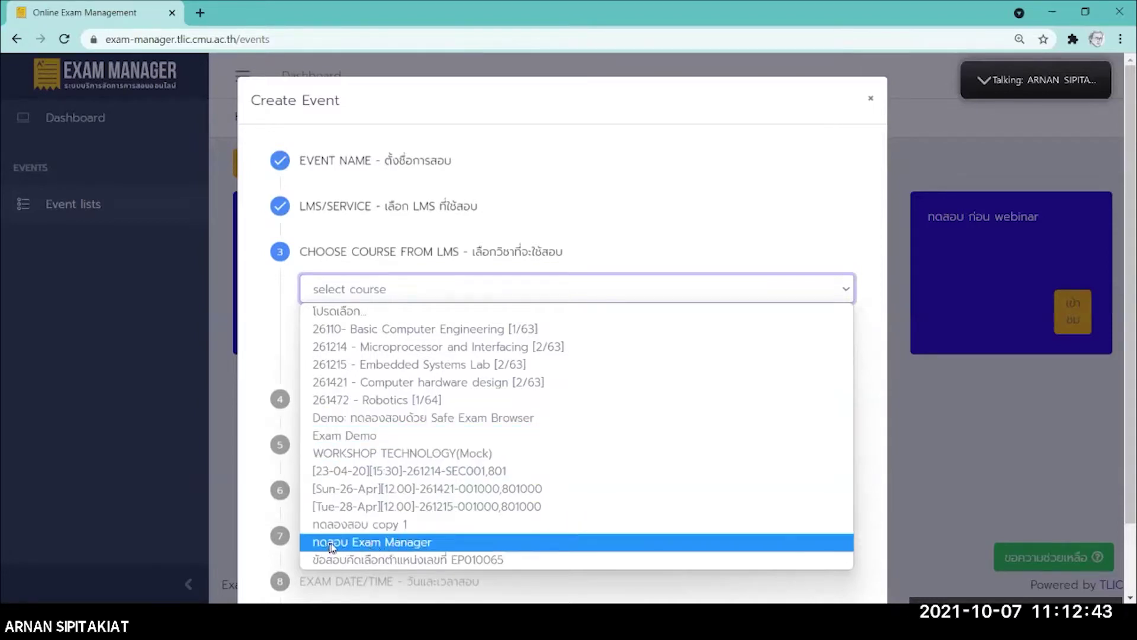
{"action": "left_click", "coordinate": [373, 542]}
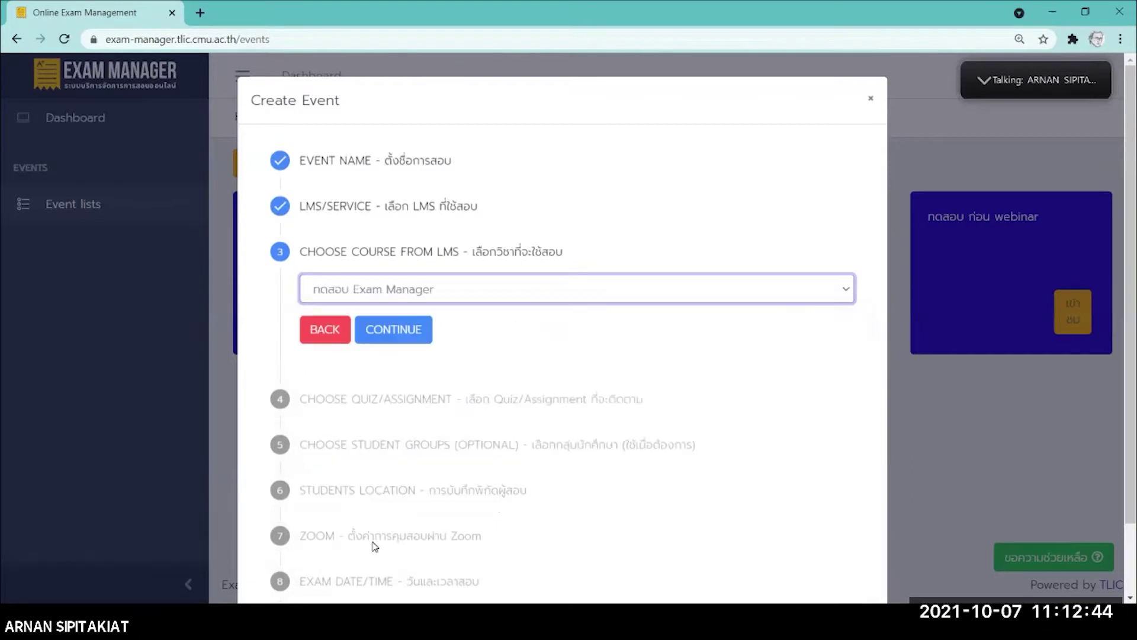
{"action": "left_click", "coordinate": [410, 330]}
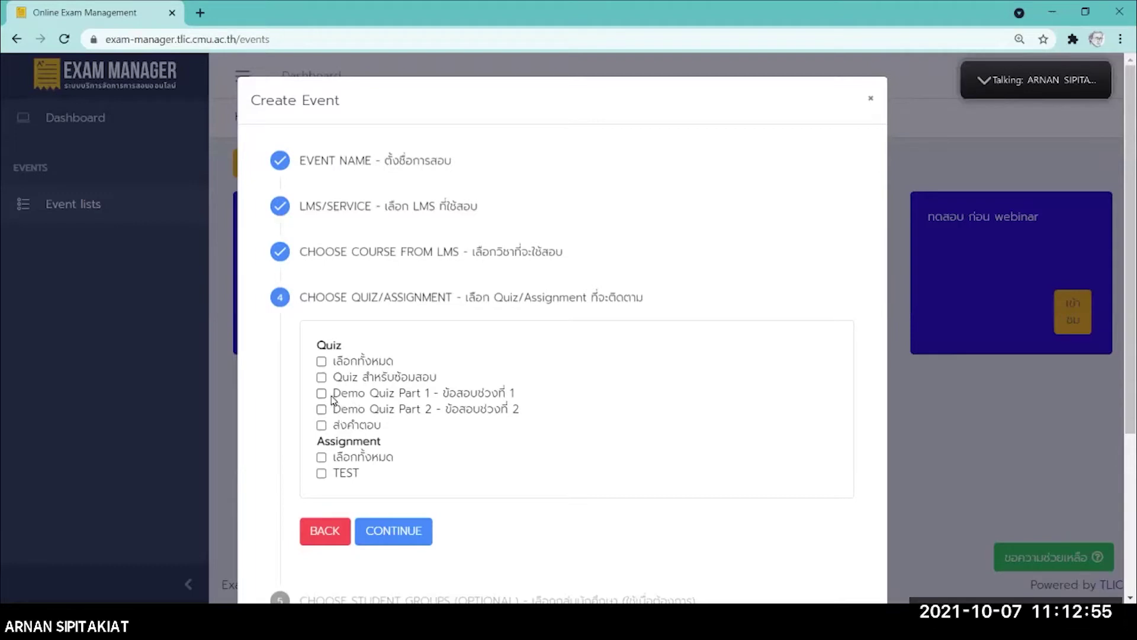
Select Demo Quiz Part 1 and Demo Quiz Part 2 for the event
{"action": "left_click", "coordinate": [322, 394]}
{"action": "left_click", "coordinate": [321, 409]}
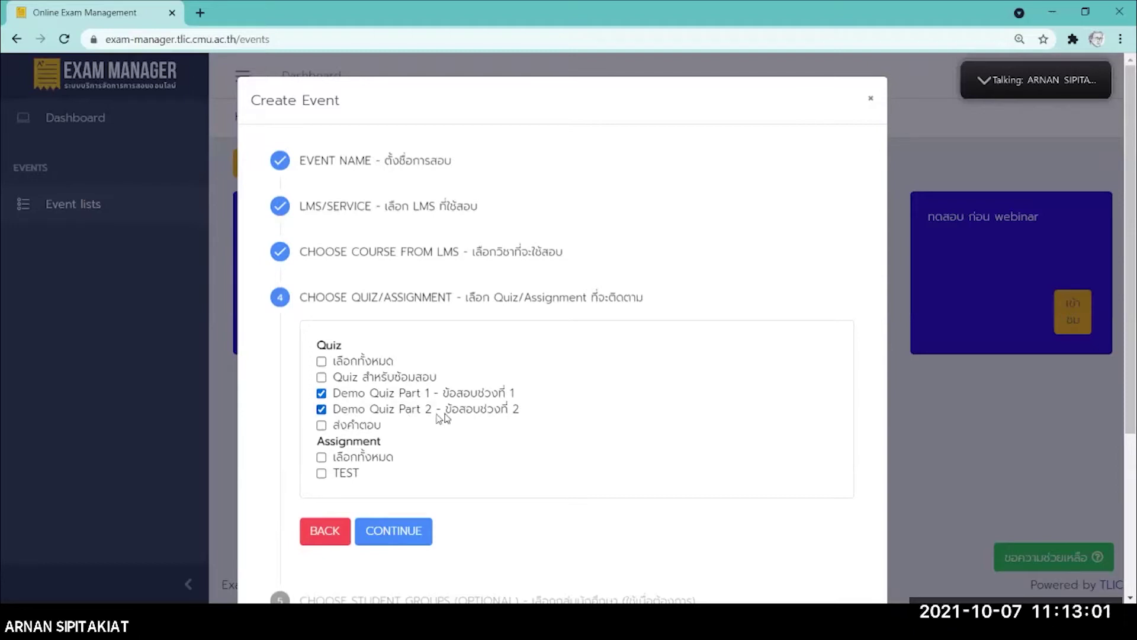
{"action": "left_click", "coordinate": [414, 532]}
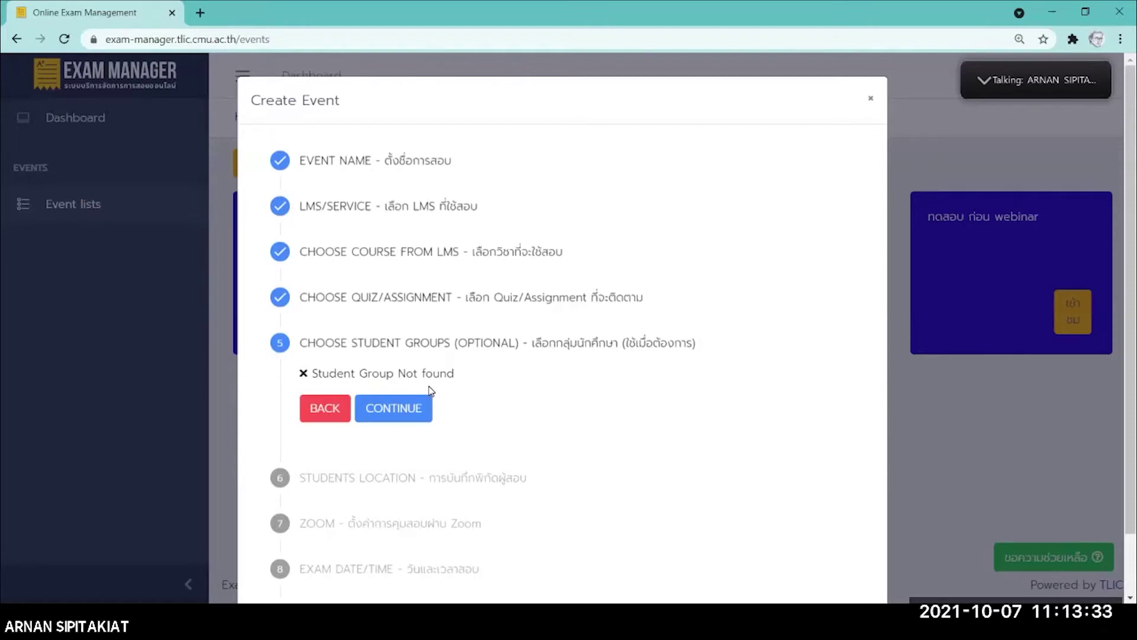
Skip student groups and turn on recording of students' locations
{"action": "left_click", "coordinate": [405, 416]}
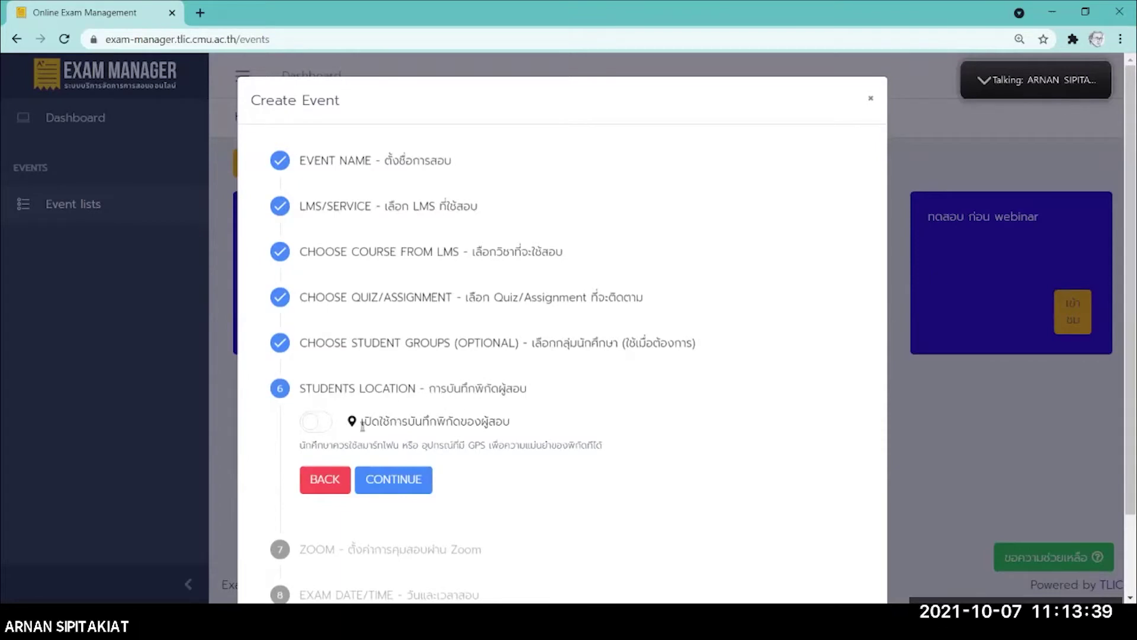
{"action": "left_click", "coordinate": [323, 427]}
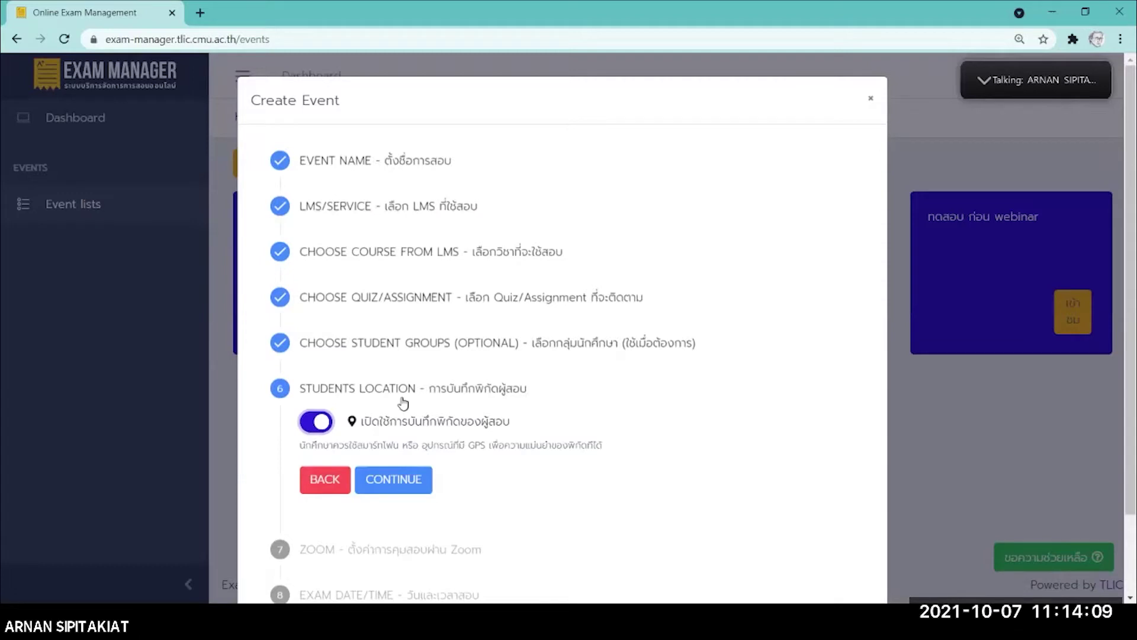
{"action": "left_click", "coordinate": [393, 480]}
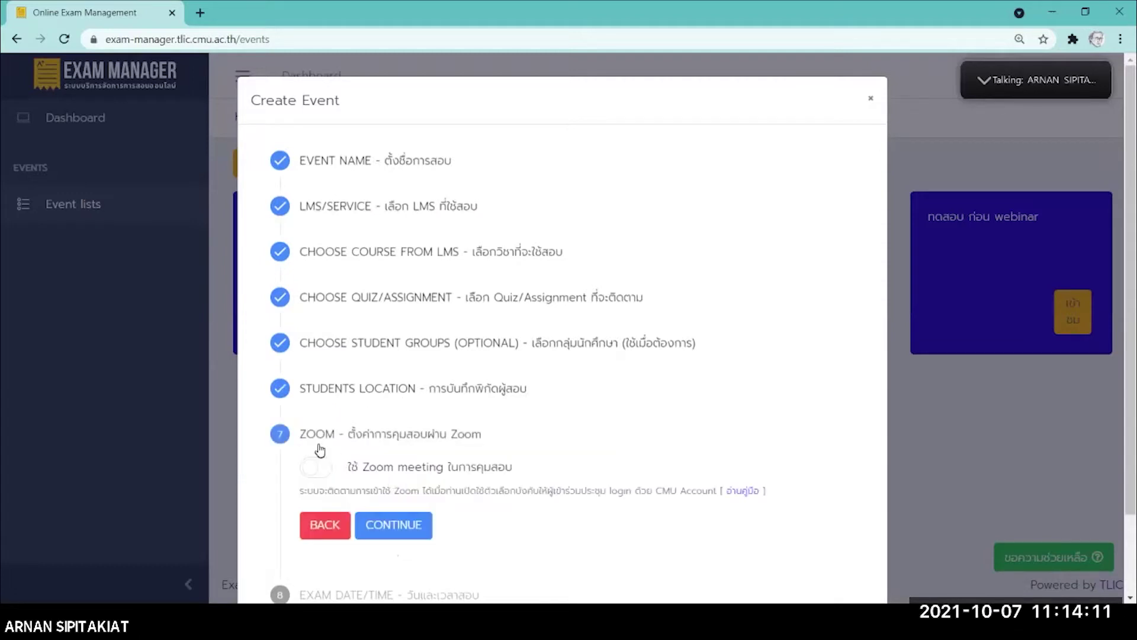
Enable Zoom proctoring and paste in the Zoom meeting link
{"action": "scroll", "coordinate": [371, 449], "scroll_direction": "down", "scroll_amount": 1}
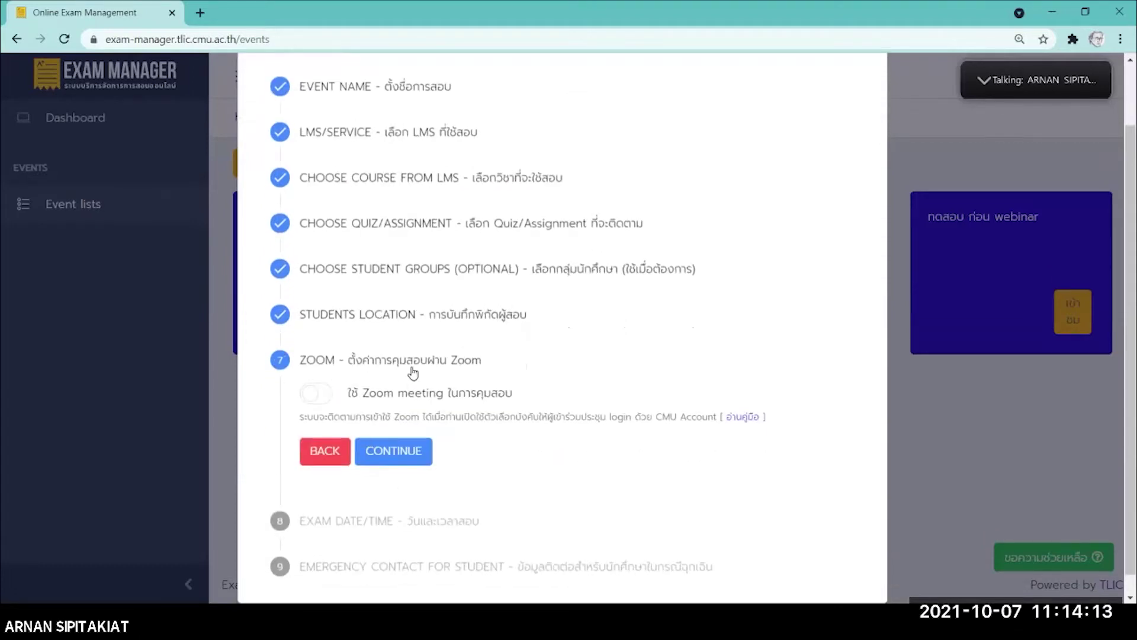
{"action": "left_click", "coordinate": [325, 394]}
{"action": "left_click", "coordinate": [416, 454]}
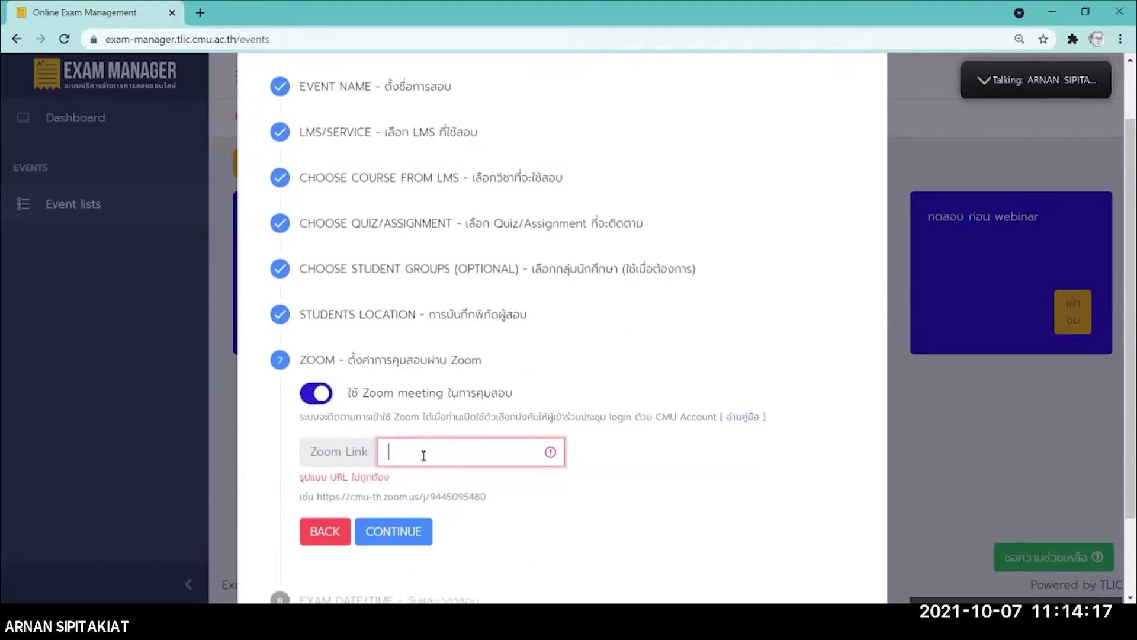
{"action": "key", "text": "ctrl+v"}
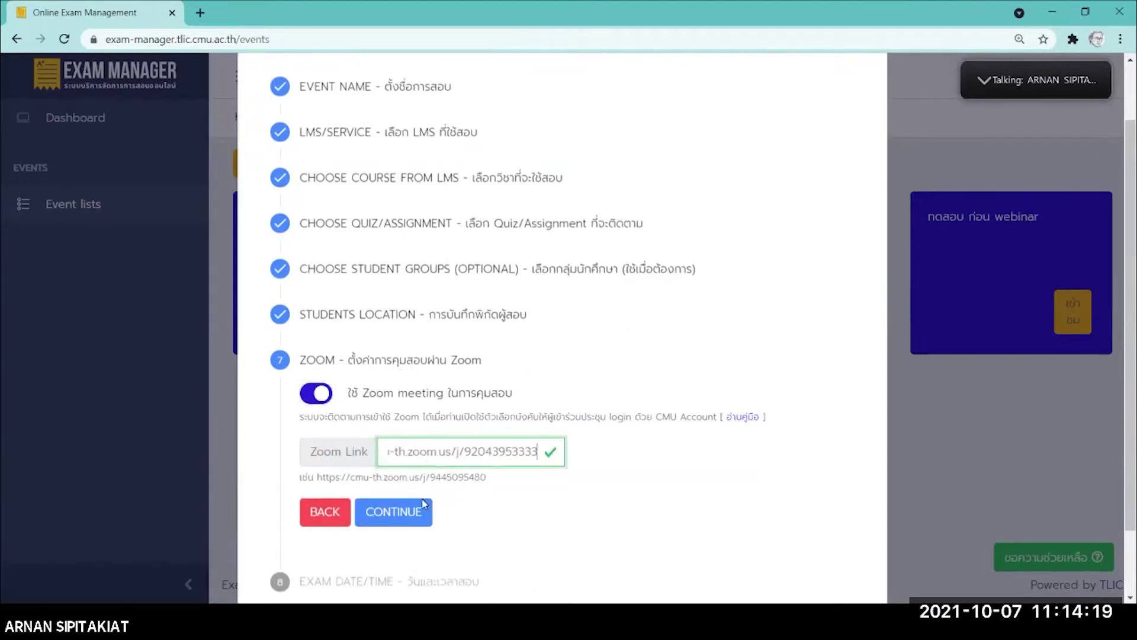
{"action": "left_click", "coordinate": [403, 516]}
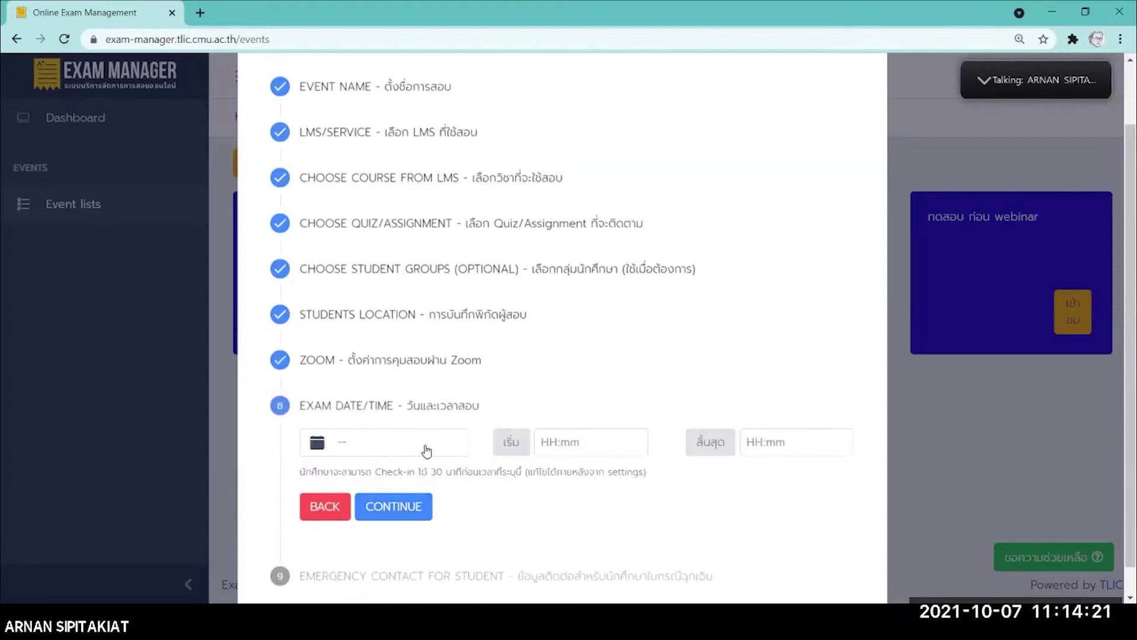
Set the exam date to 7 October 2021 with an 11:00 start time
{"action": "left_click", "coordinate": [420, 409]}
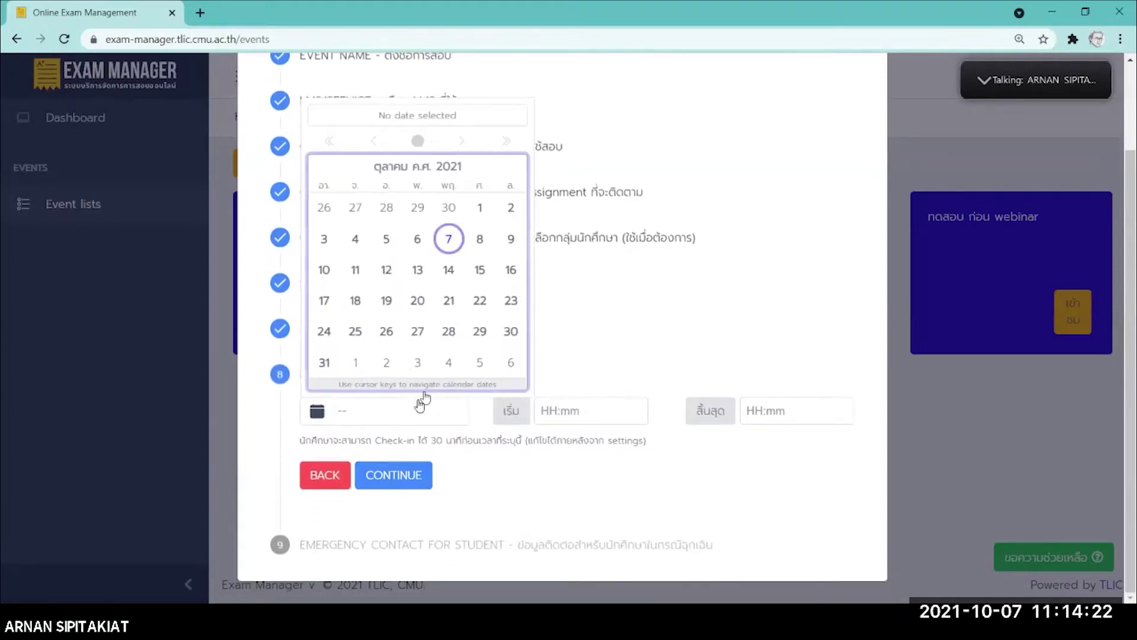
{"action": "left_click", "coordinate": [448, 239]}
{"action": "left_click", "coordinate": [587, 413]}
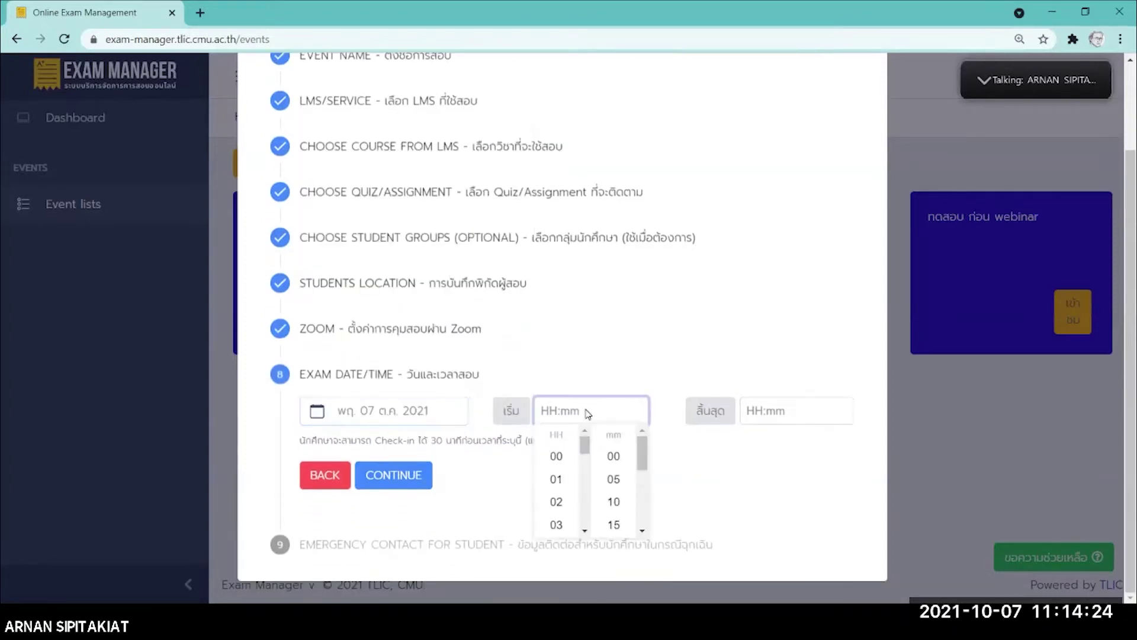
{"action": "scroll", "coordinate": [584, 514], "scroll_direction": "down", "scroll_amount": 3}
{"action": "scroll", "coordinate": [584, 514], "scroll_direction": "down", "scroll_amount": 1}
{"action": "left_click", "coordinate": [569, 513]}
{"action": "left_click", "coordinate": [616, 458]}
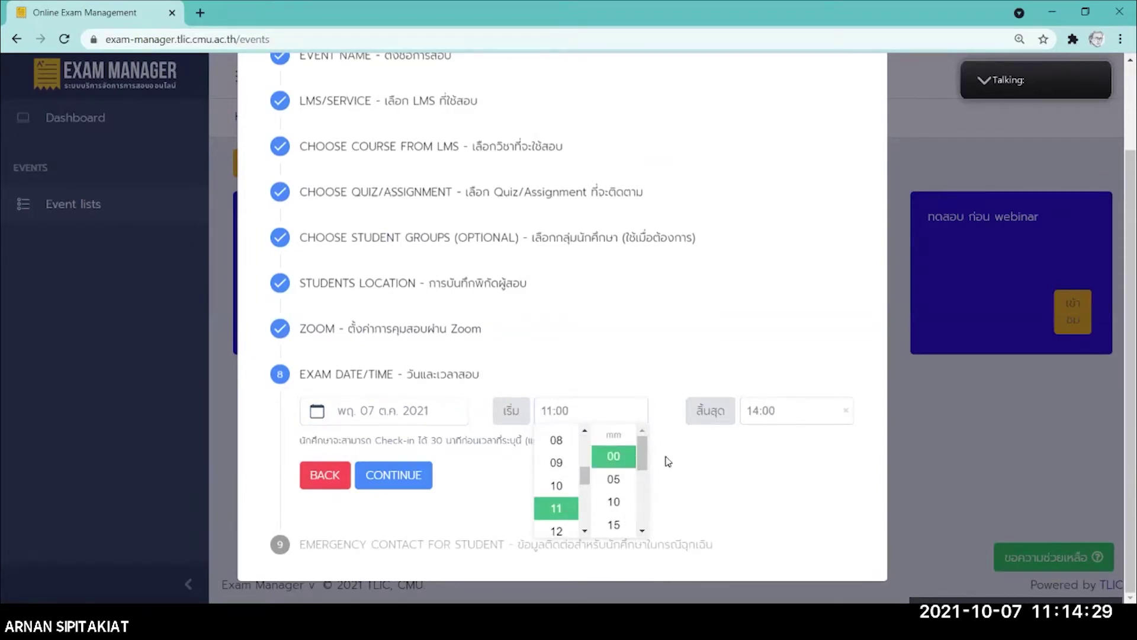
{"action": "left_click", "coordinate": [707, 433]}
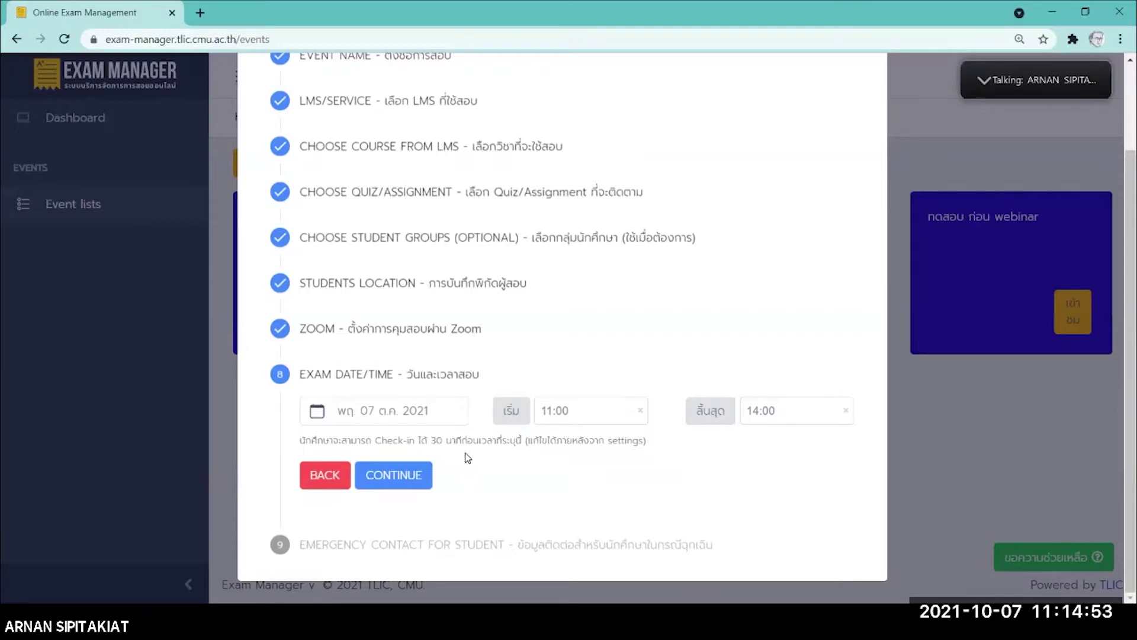
{"action": "left_click", "coordinate": [398, 475]}
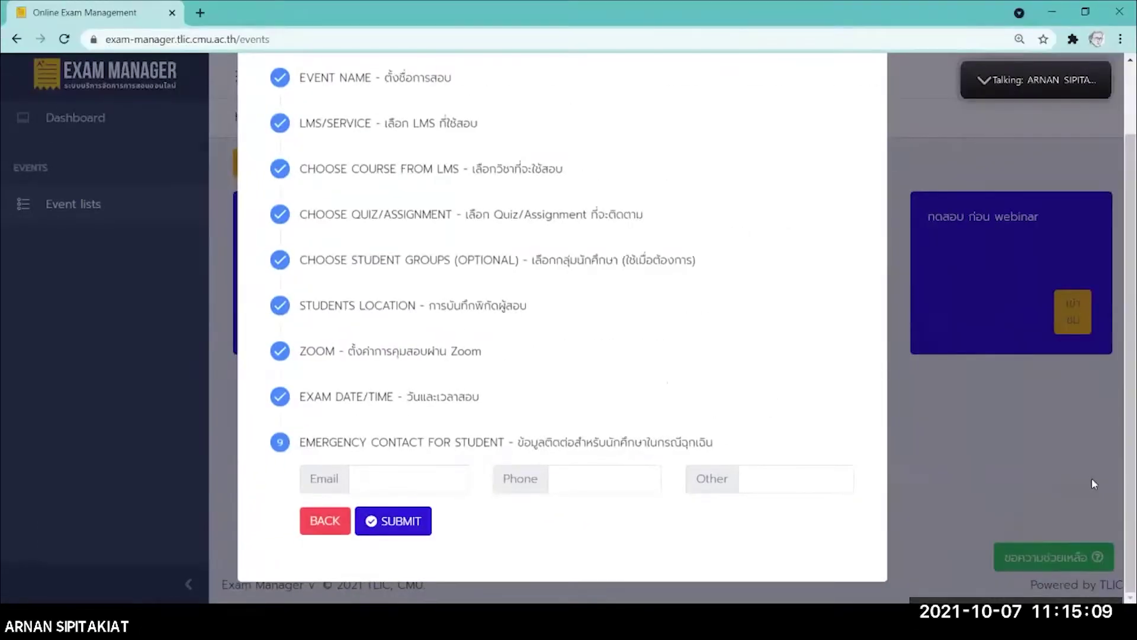
Fill in the saved emergency contact e-mail and a phone number, then submit the event
{"action": "left_click", "coordinate": [367, 479]}
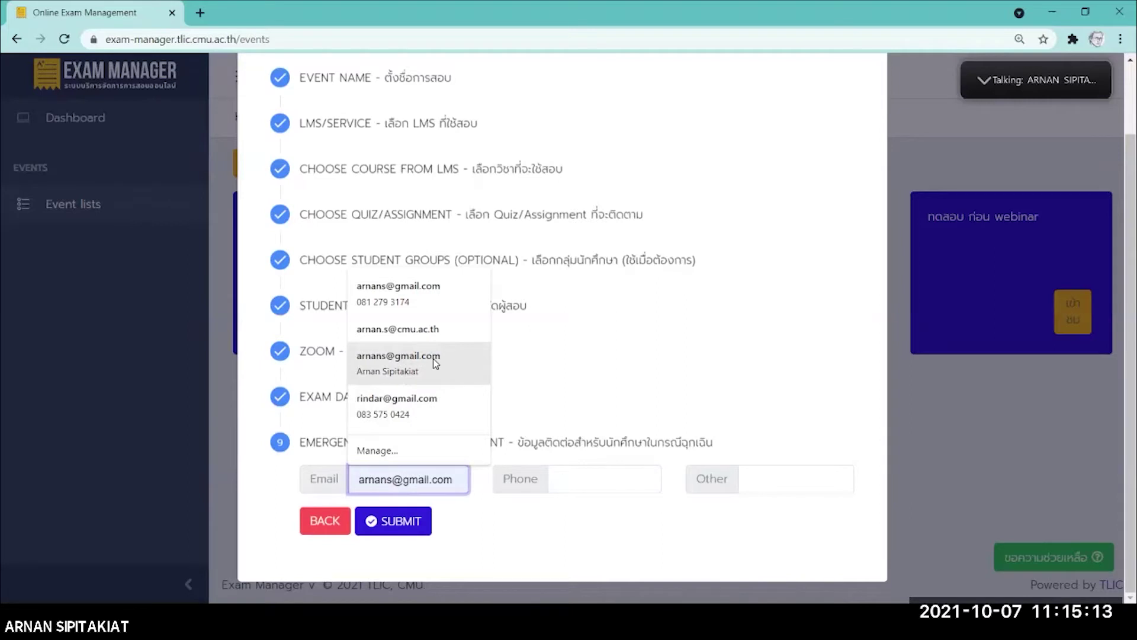
{"action": "left_click", "coordinate": [423, 330]}
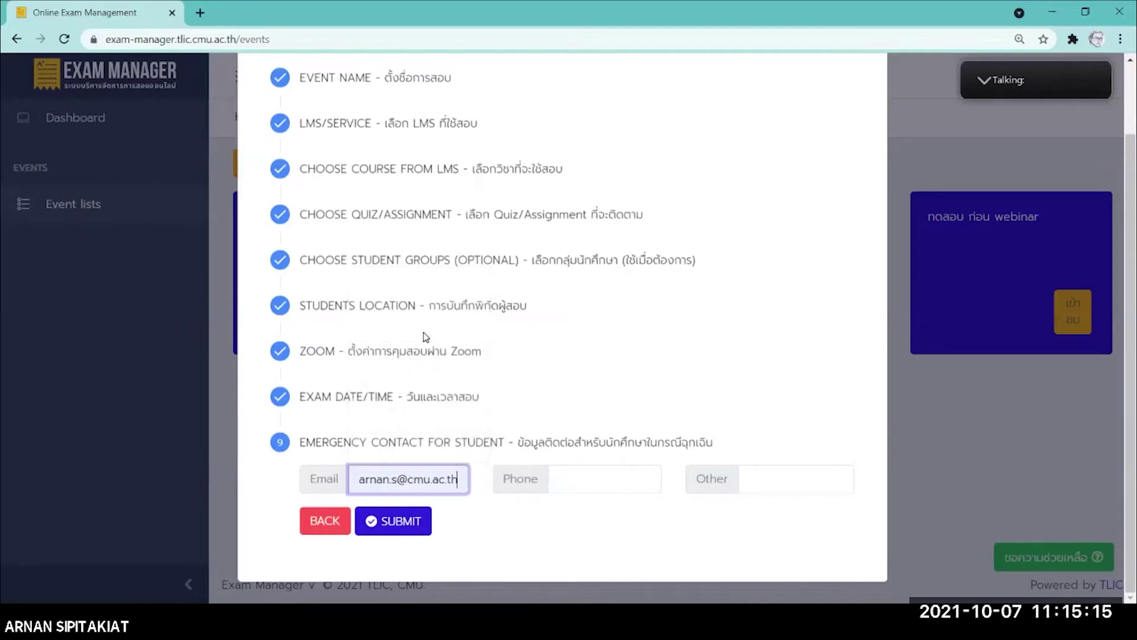
{"action": "left_click", "coordinate": [581, 477]}
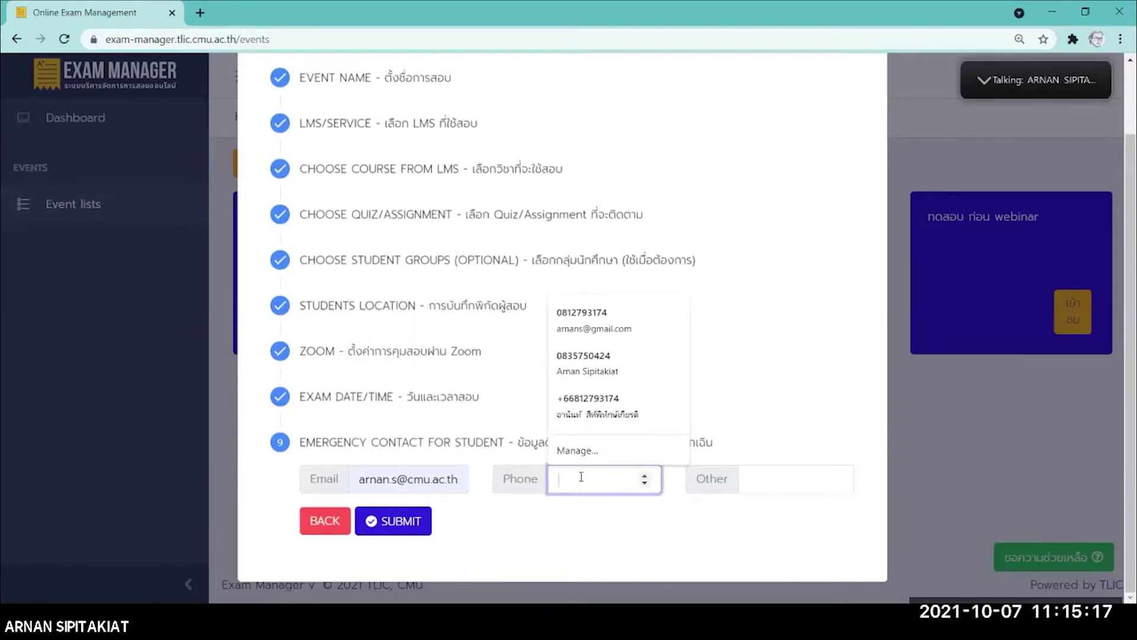
{"action": "type", "text": "08123456789"}
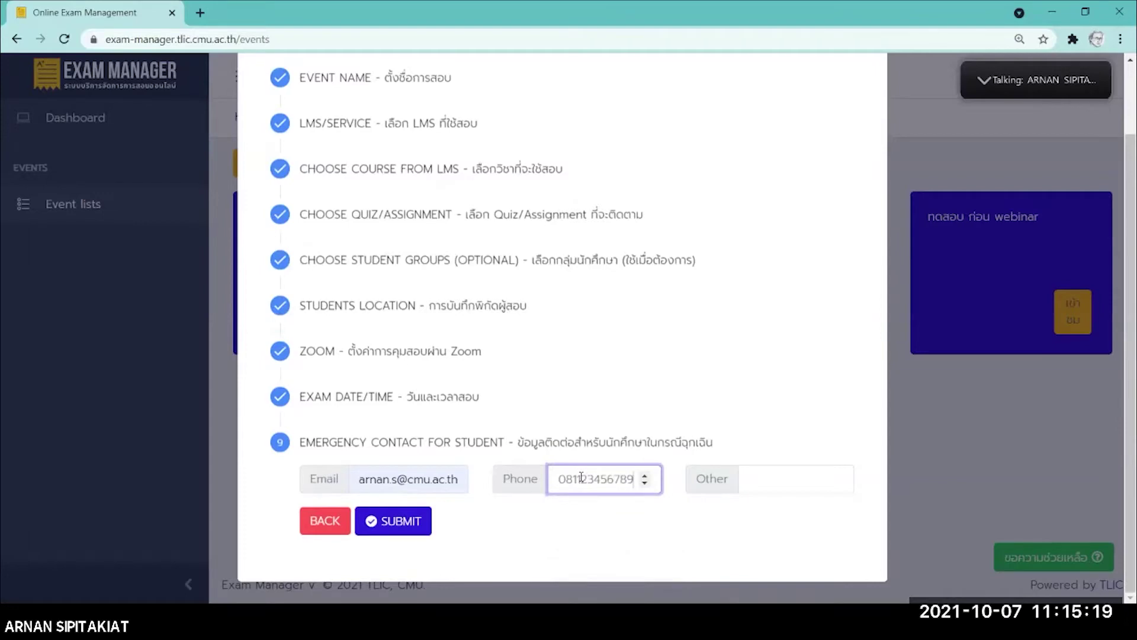
{"action": "left_click", "coordinate": [396, 521]}
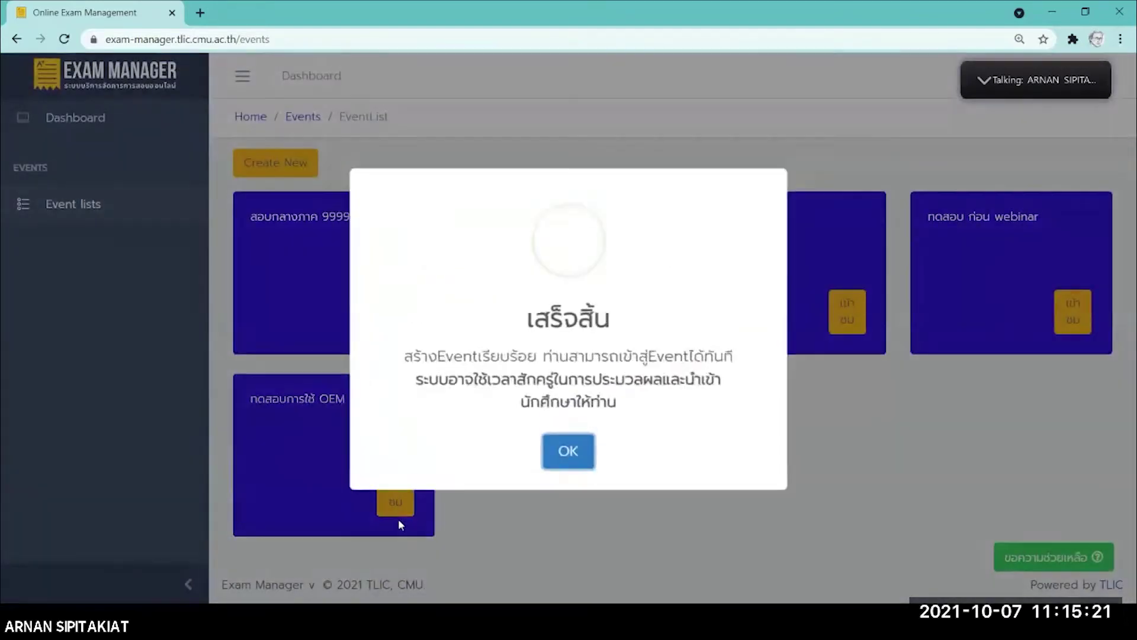
Dismiss the success message, open the 'ทดสอบการใช้ OEM' event, and return to the event list
{"action": "left_click", "coordinate": [568, 445]}
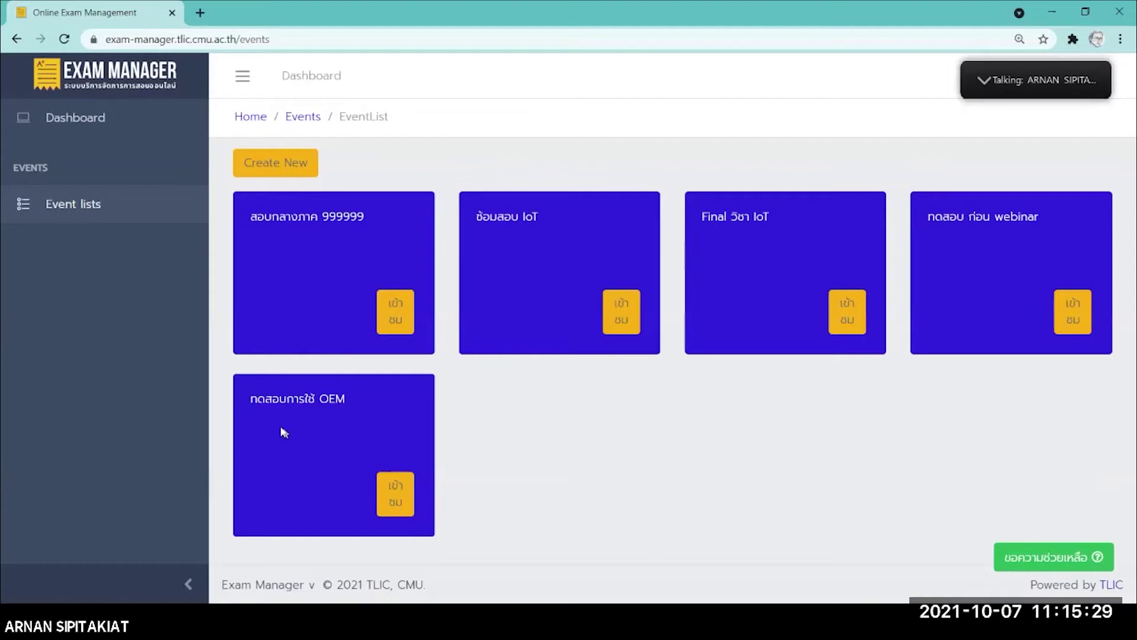
{"action": "left_click_drag", "start_coordinate": [258, 405], "coordinate": [347, 403]}
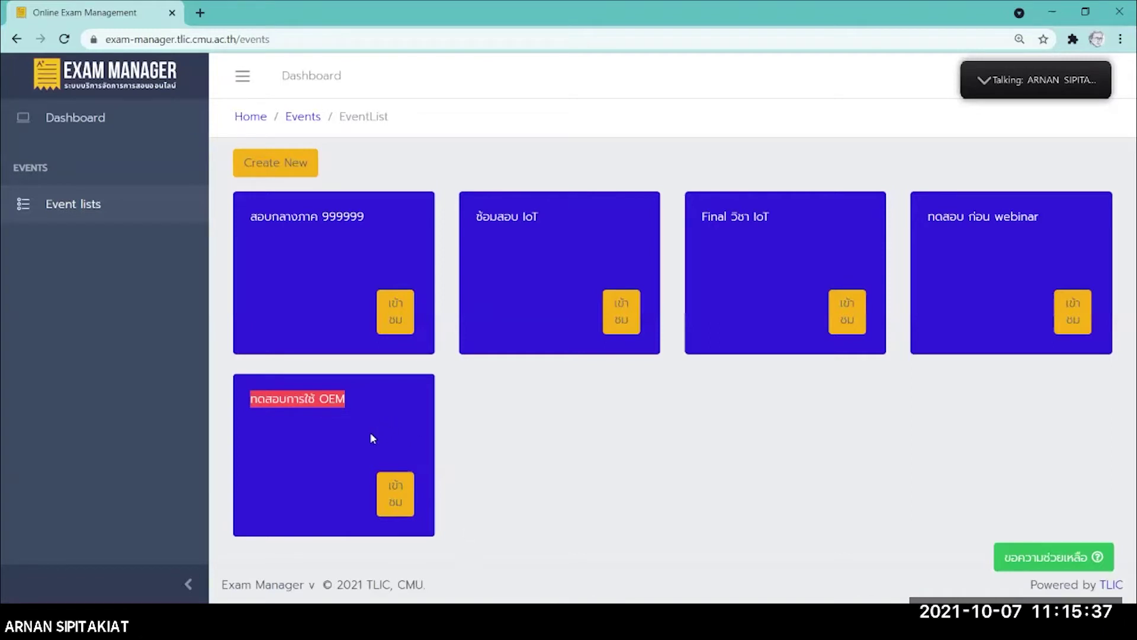
{"action": "left_click", "coordinate": [393, 498]}
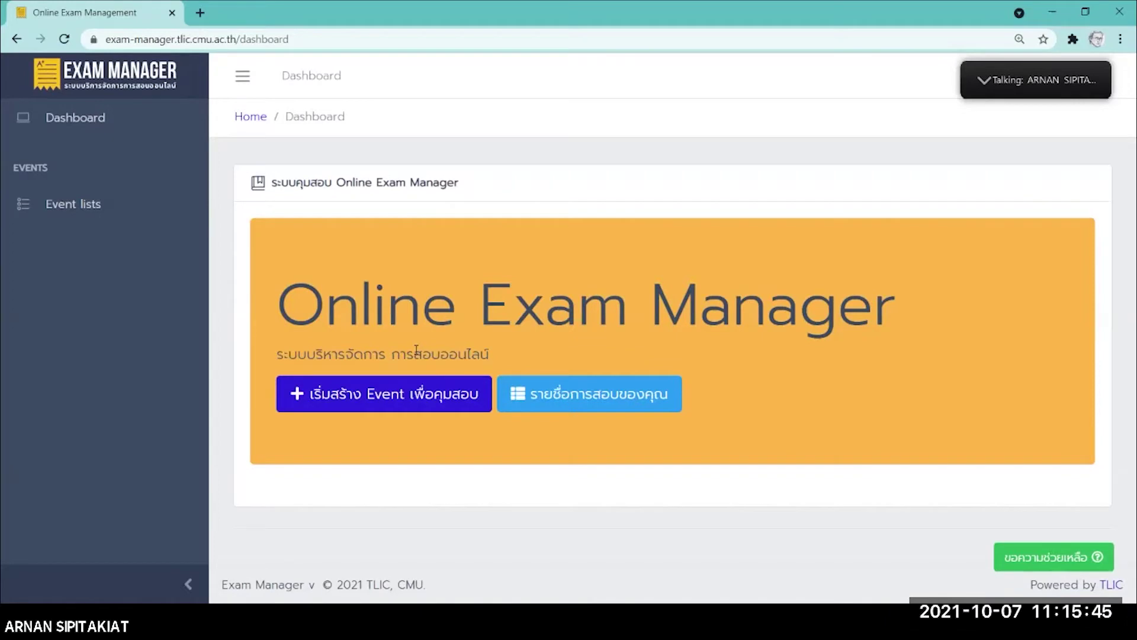
{"action": "left_click", "coordinate": [80, 211]}
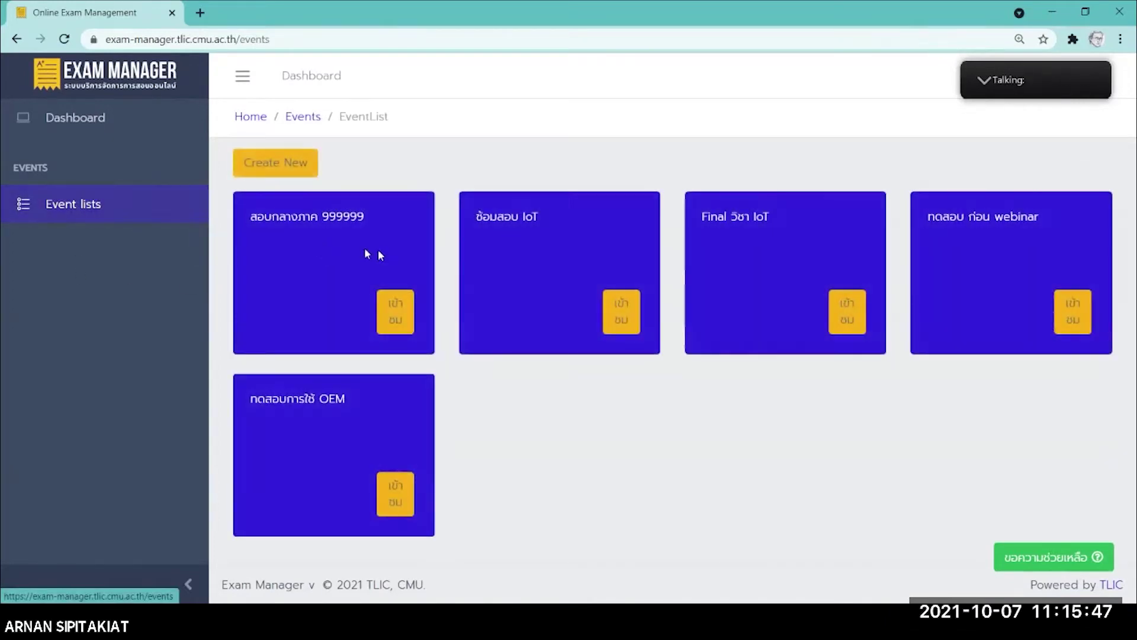
Open the 'ทดสอบการใช้ OEM' event details and select its student check-in link
{"action": "left_click", "coordinate": [389, 498]}
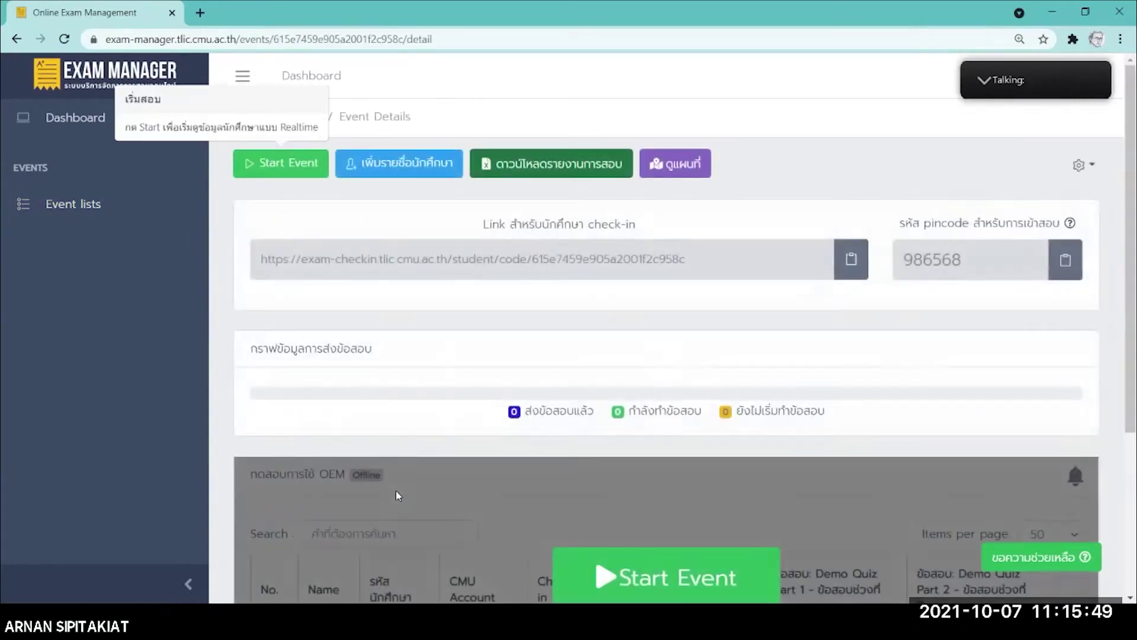
{"action": "scroll", "coordinate": [512, 374], "scroll_direction": "down", "scroll_amount": 1}
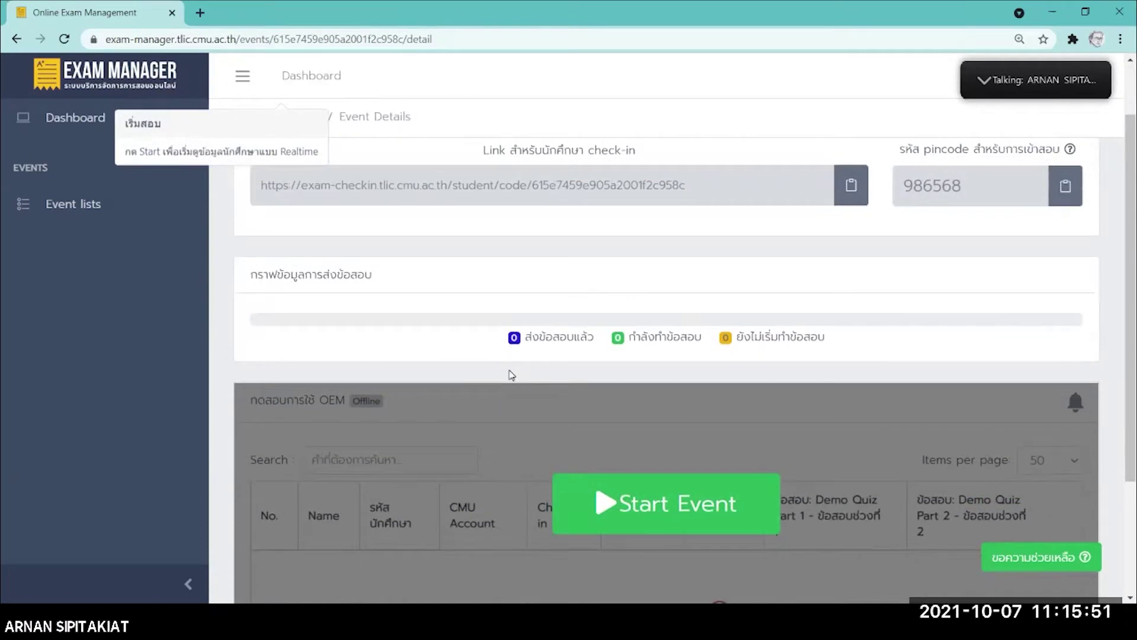
{"action": "scroll", "coordinate": [513, 331], "scroll_direction": "down", "scroll_amount": 2}
{"action": "scroll", "coordinate": [604, 345], "scroll_direction": "up", "scroll_amount": 2}
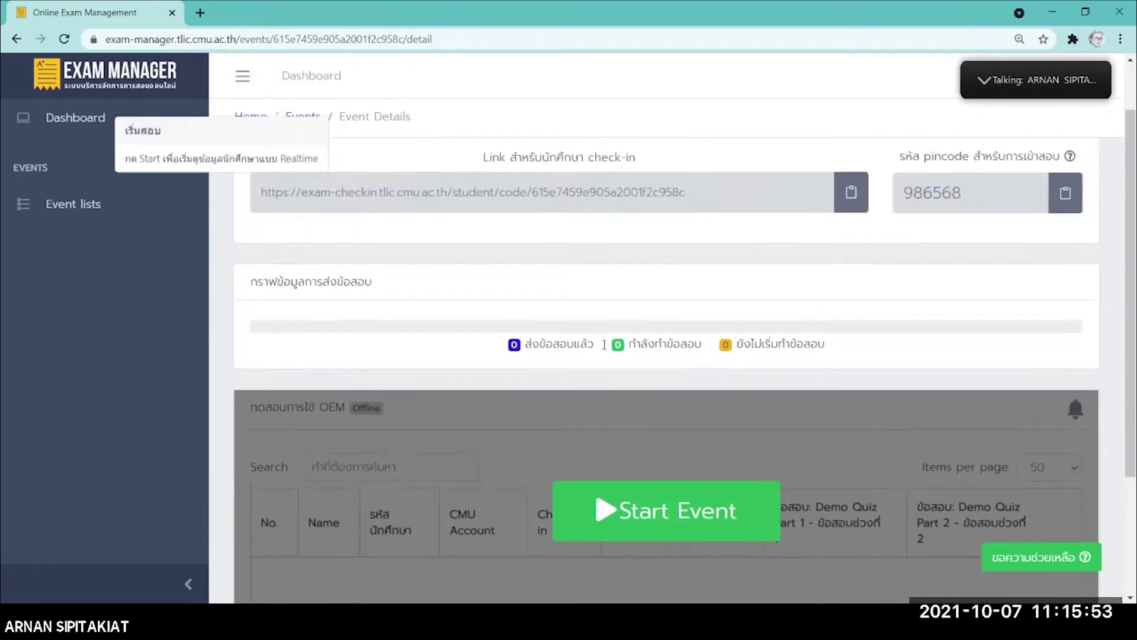
{"action": "scroll", "coordinate": [604, 345], "scroll_direction": "up", "scroll_amount": 1}
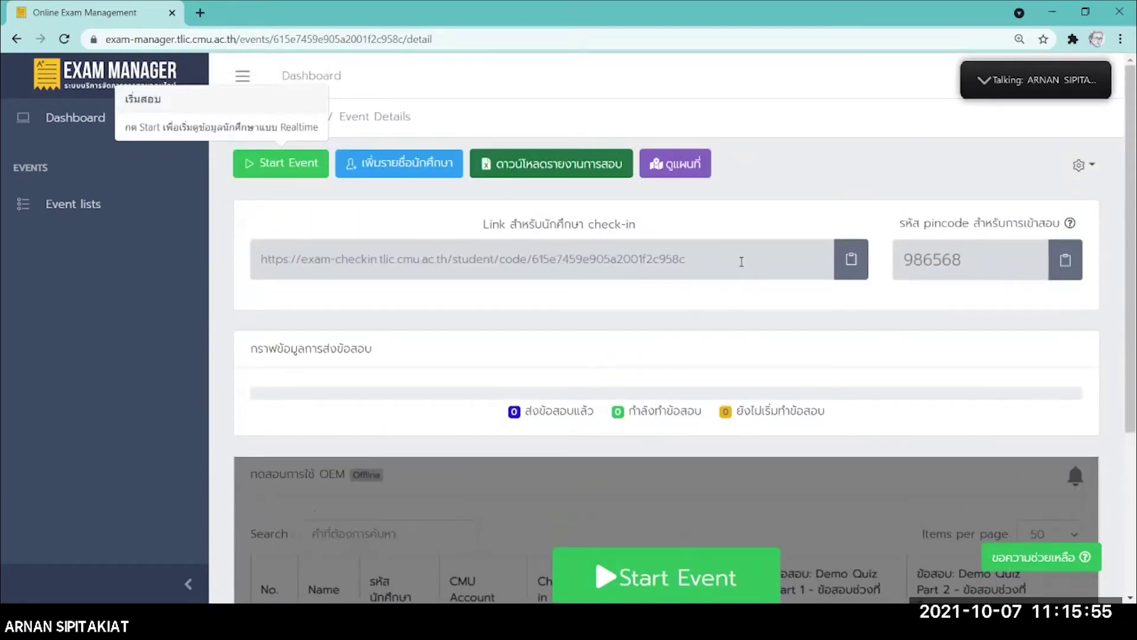
{"action": "left_click_drag", "start_coordinate": [742, 262], "coordinate": [276, 271]}
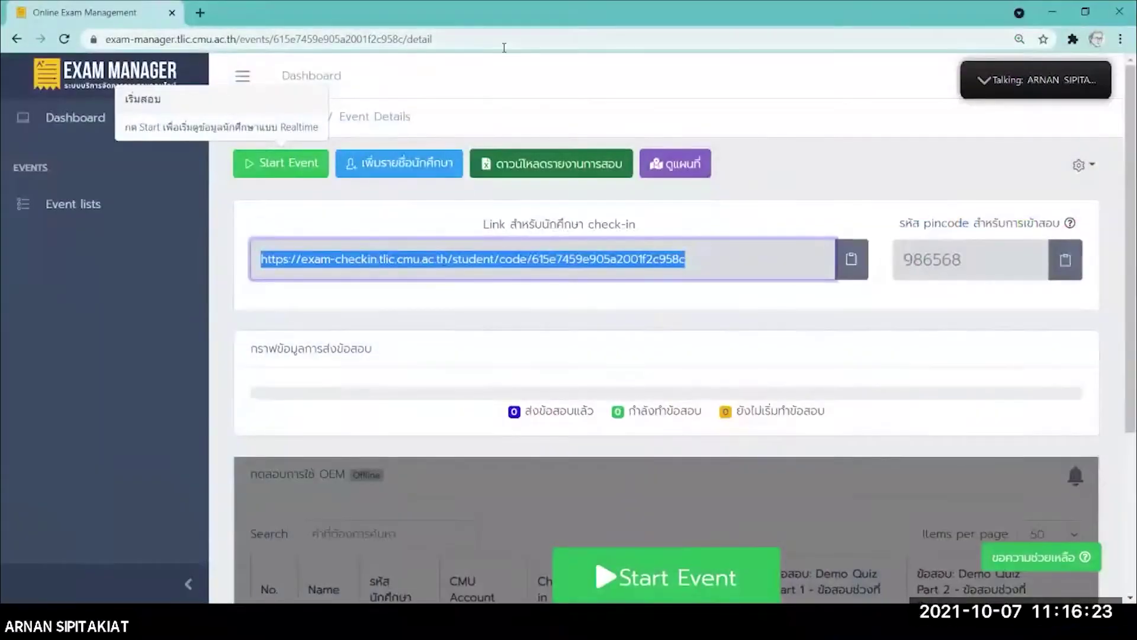
{"action": "left_click", "coordinate": [673, 260]}
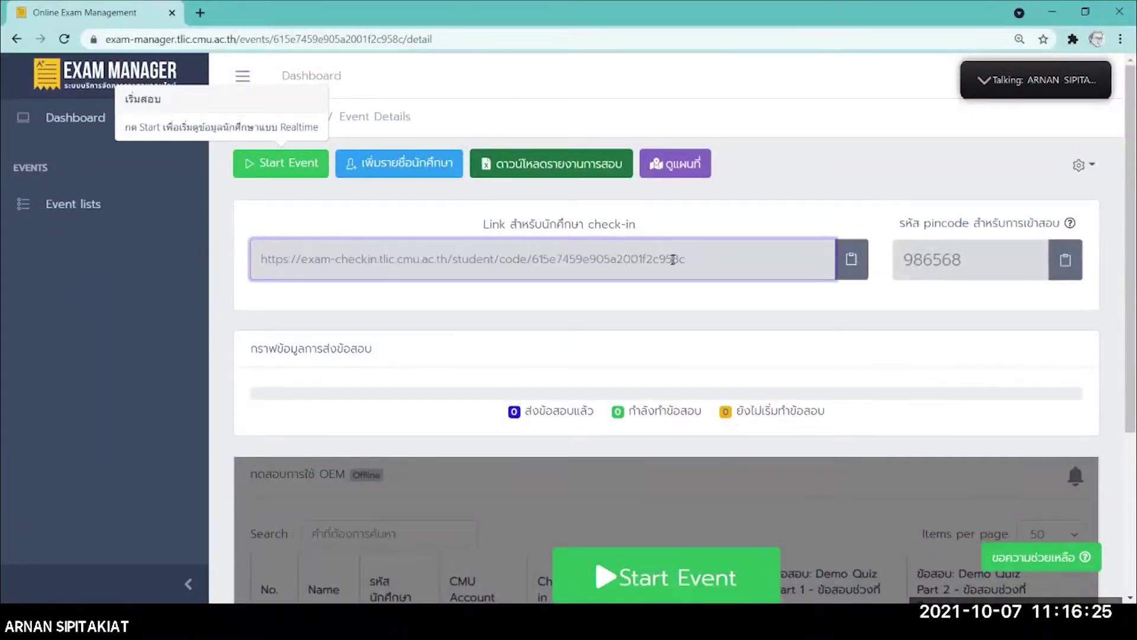
{"action": "left_click_drag", "start_coordinate": [532, 260], "coordinate": [687, 259]}
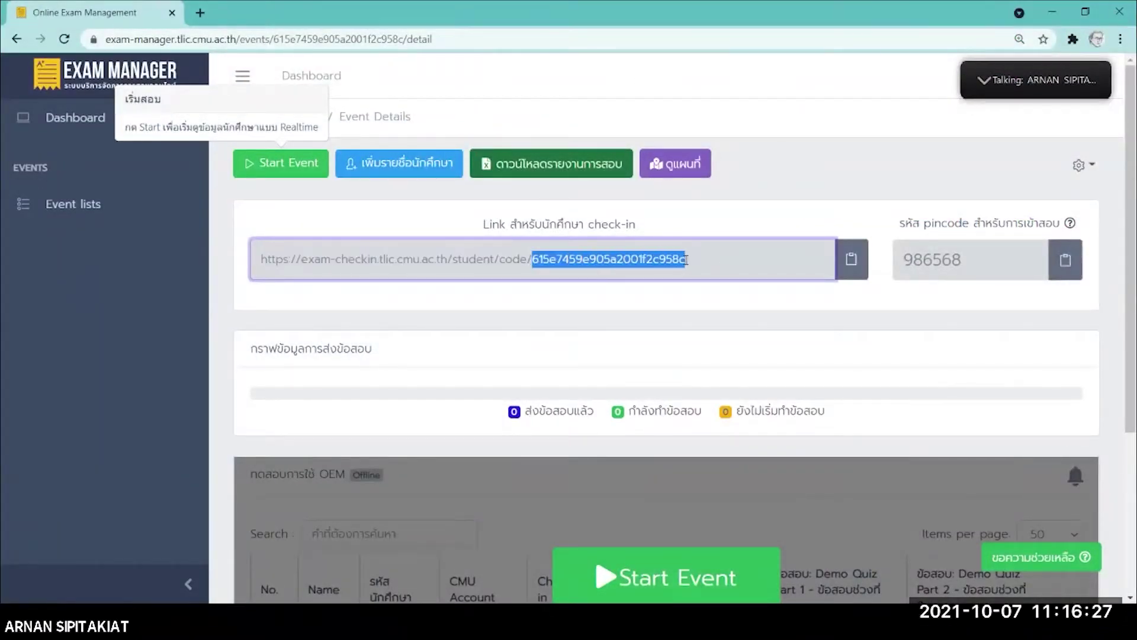
{"action": "left_click", "coordinate": [500, 256]}
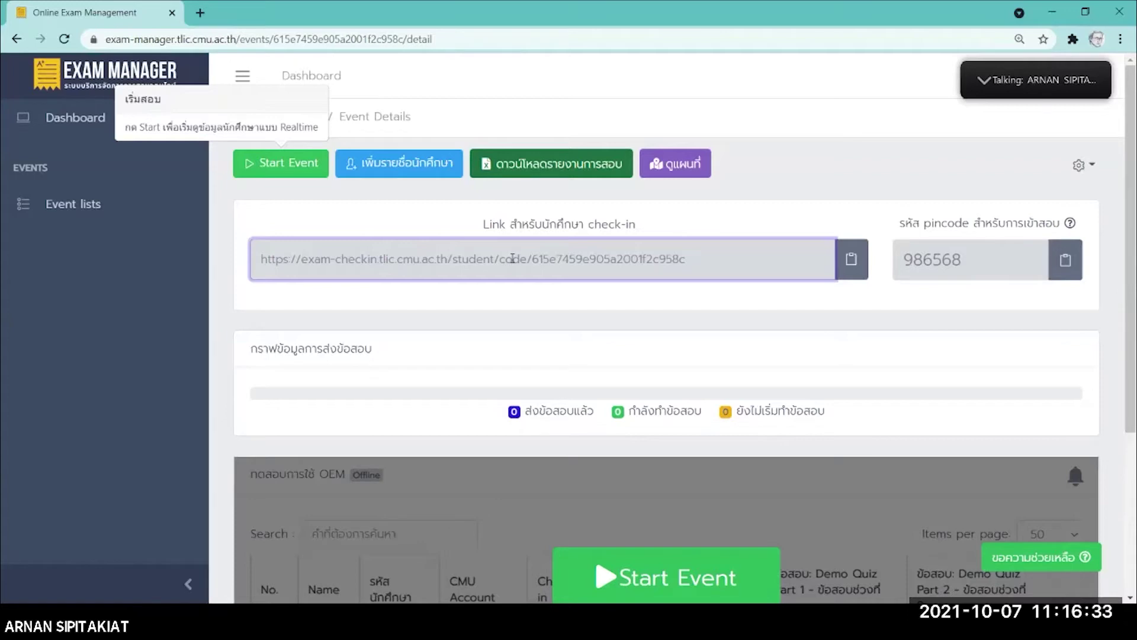
{"action": "left_click_drag", "start_coordinate": [531, 259], "coordinate": [693, 267]}
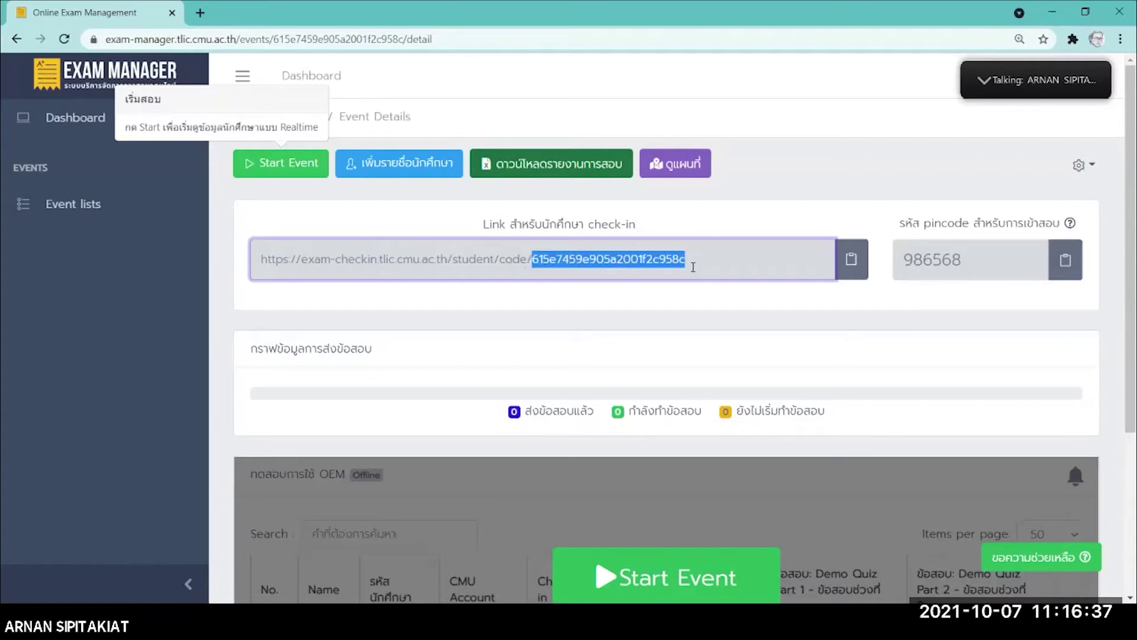
{"action": "left_click", "coordinate": [941, 262]}
{"action": "left_click_drag", "start_coordinate": [904, 262], "coordinate": [965, 262]}
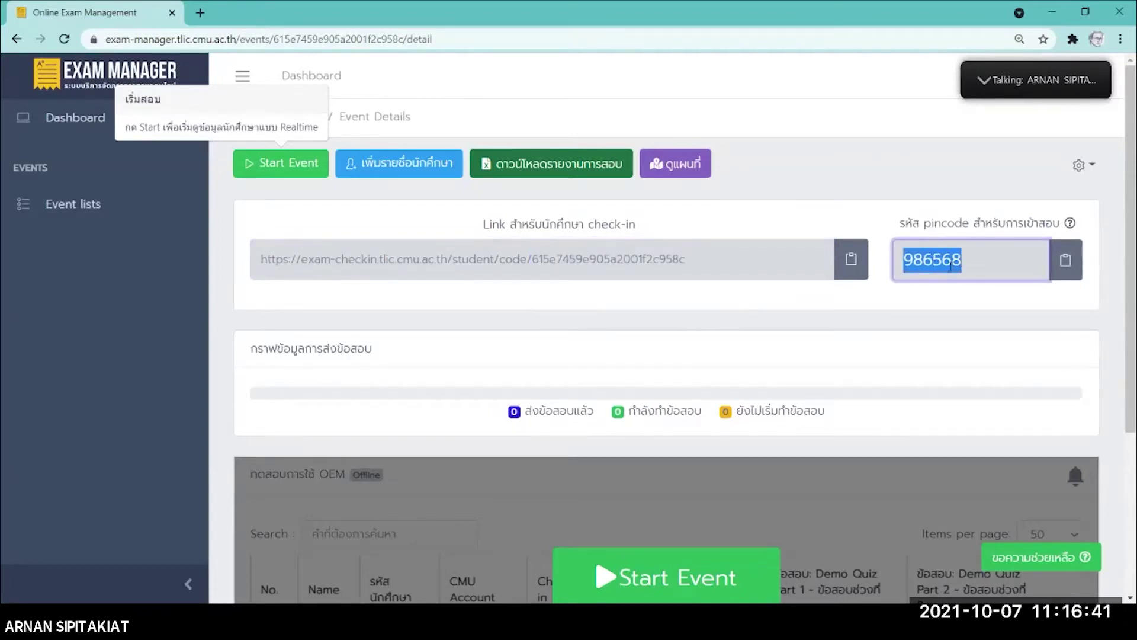
{"action": "left_click_drag", "start_coordinate": [690, 261], "coordinate": [633, 258]}
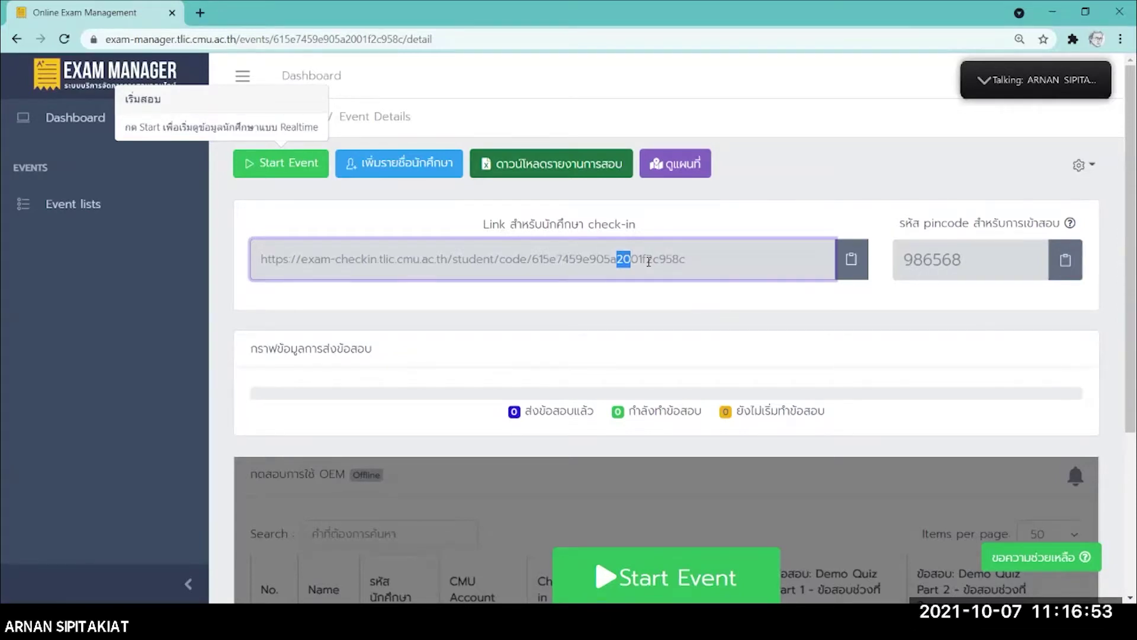
{"action": "left_click_drag", "start_coordinate": [904, 259], "coordinate": [979, 261]}
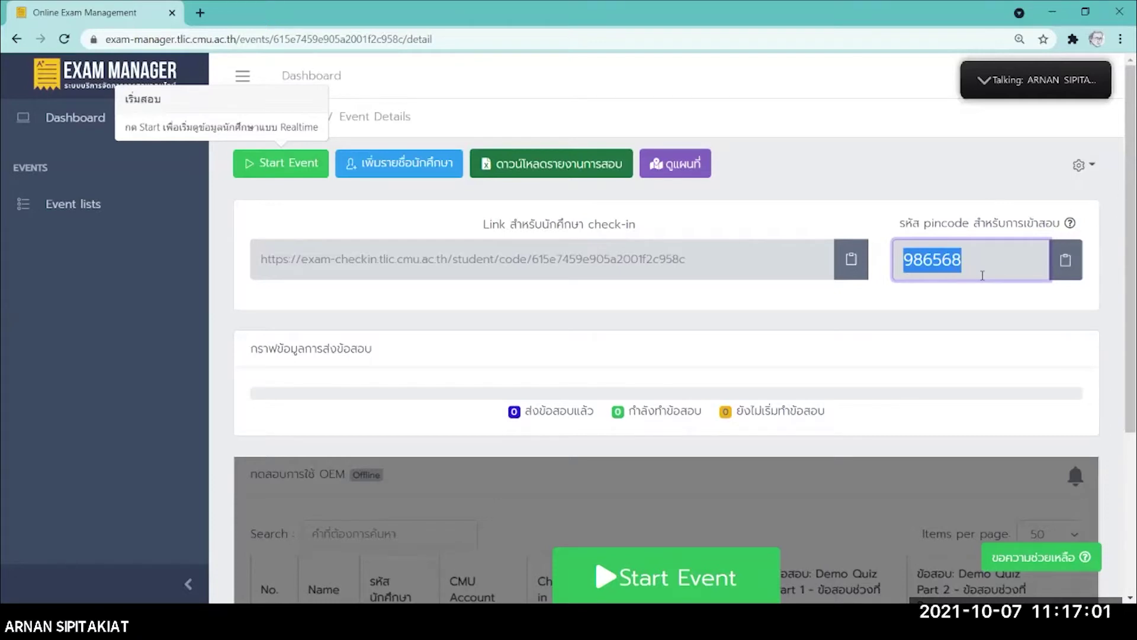
{"action": "left_click", "coordinate": [953, 304]}
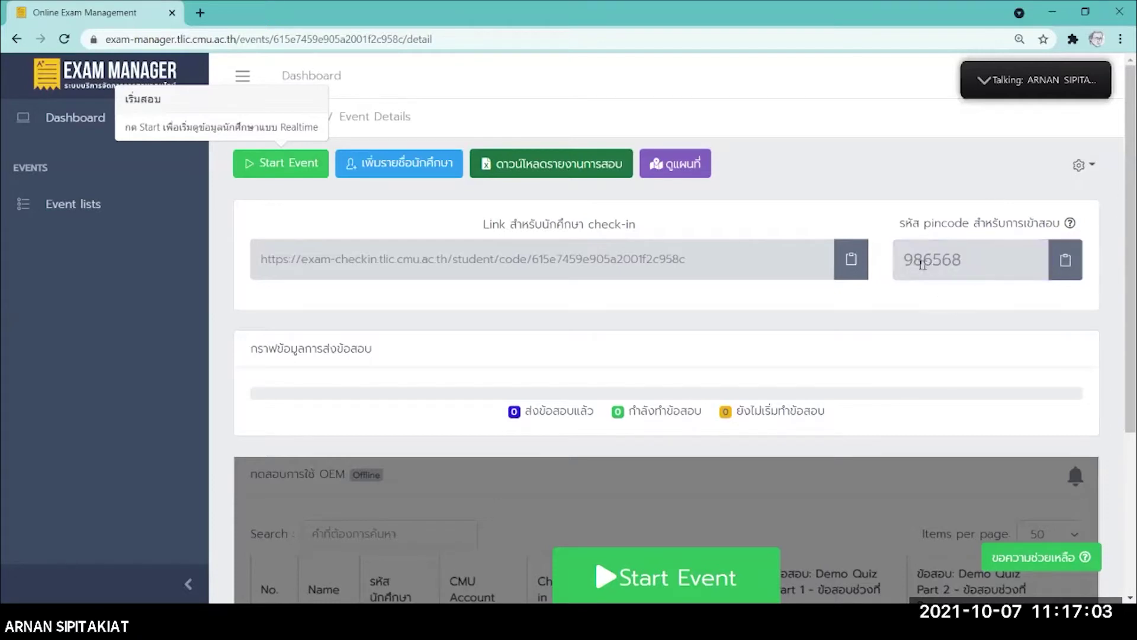
Try several times to start the OEM exam event, then return to the event list
{"action": "scroll", "coordinate": [797, 331], "scroll_direction": "down", "scroll_amount": 1}
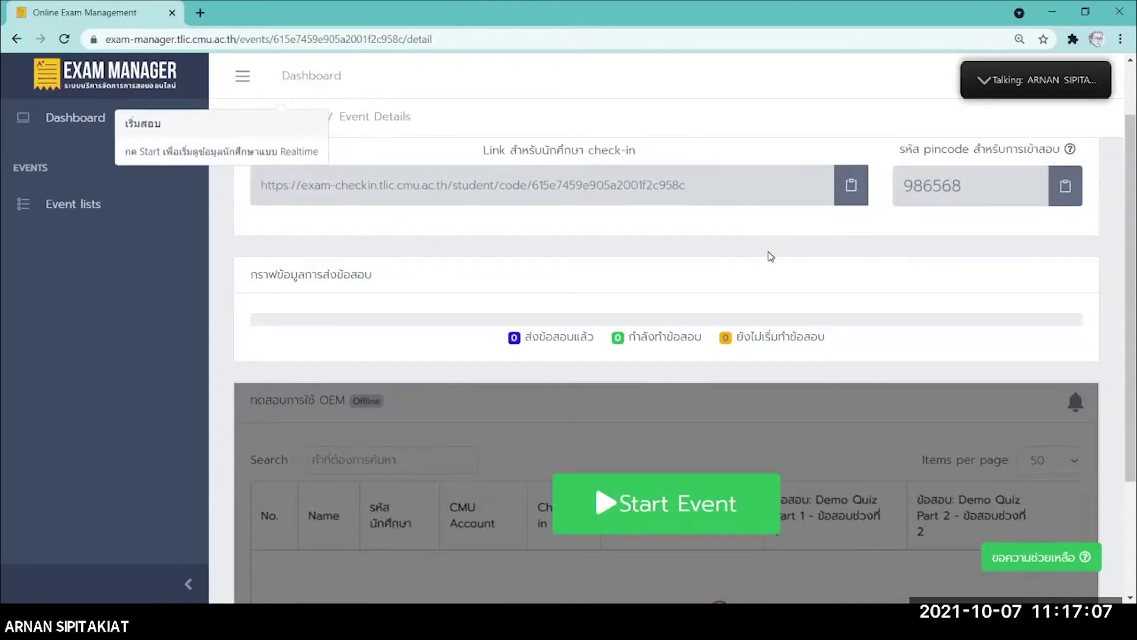
{"action": "scroll", "coordinate": [769, 255], "scroll_direction": "down", "scroll_amount": 1}
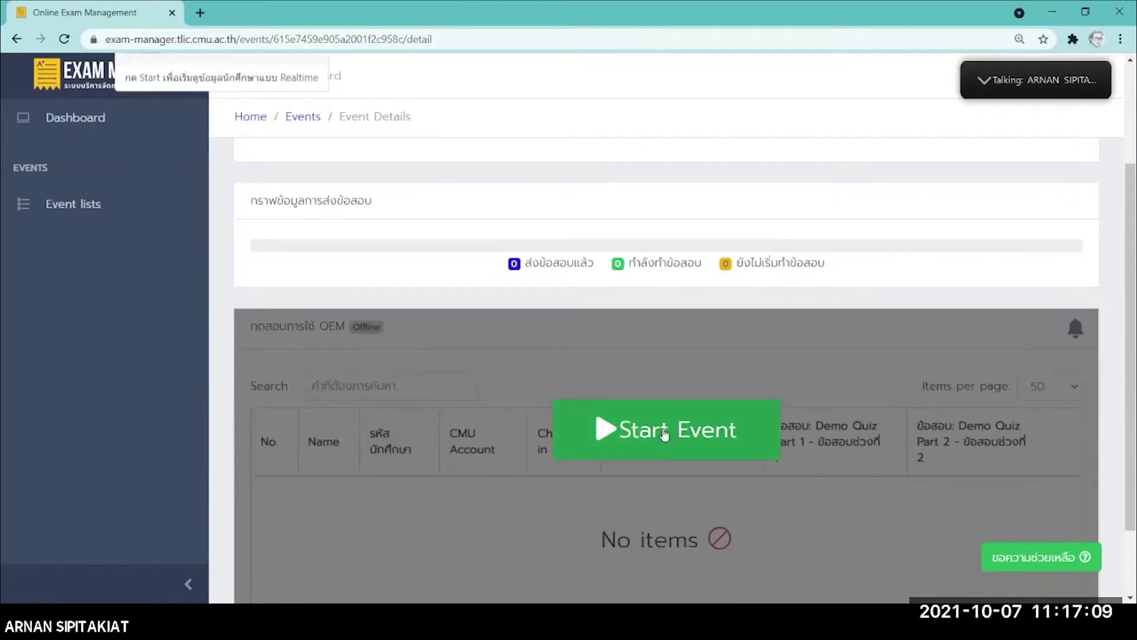
{"action": "scroll", "coordinate": [688, 379], "scroll_direction": "down", "scroll_amount": 1}
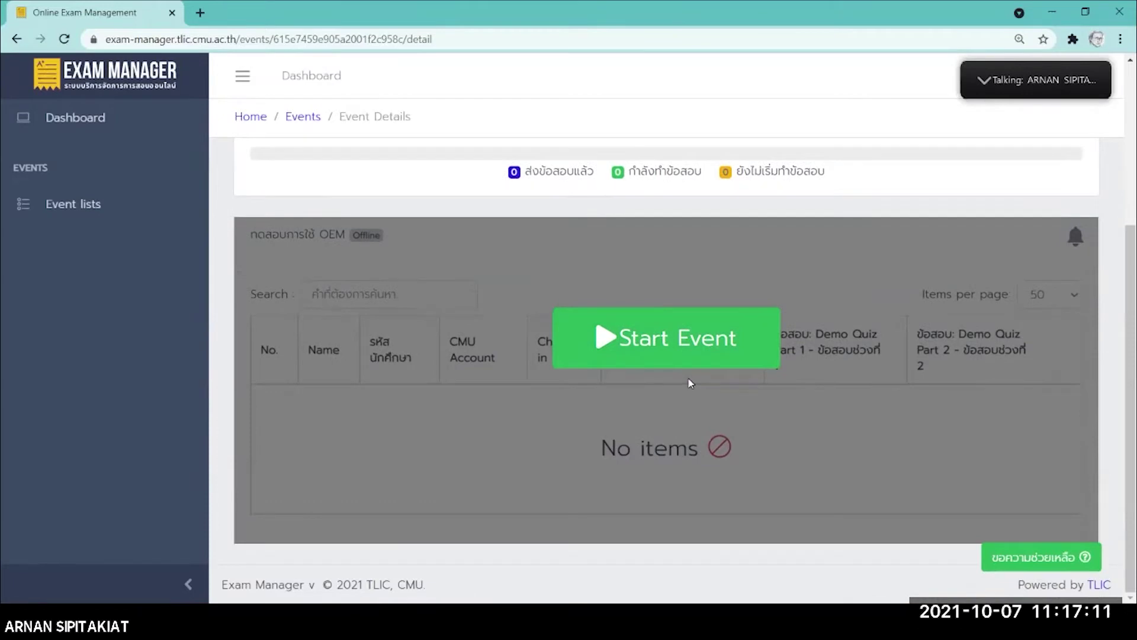
{"action": "left_click", "coordinate": [679, 347]}
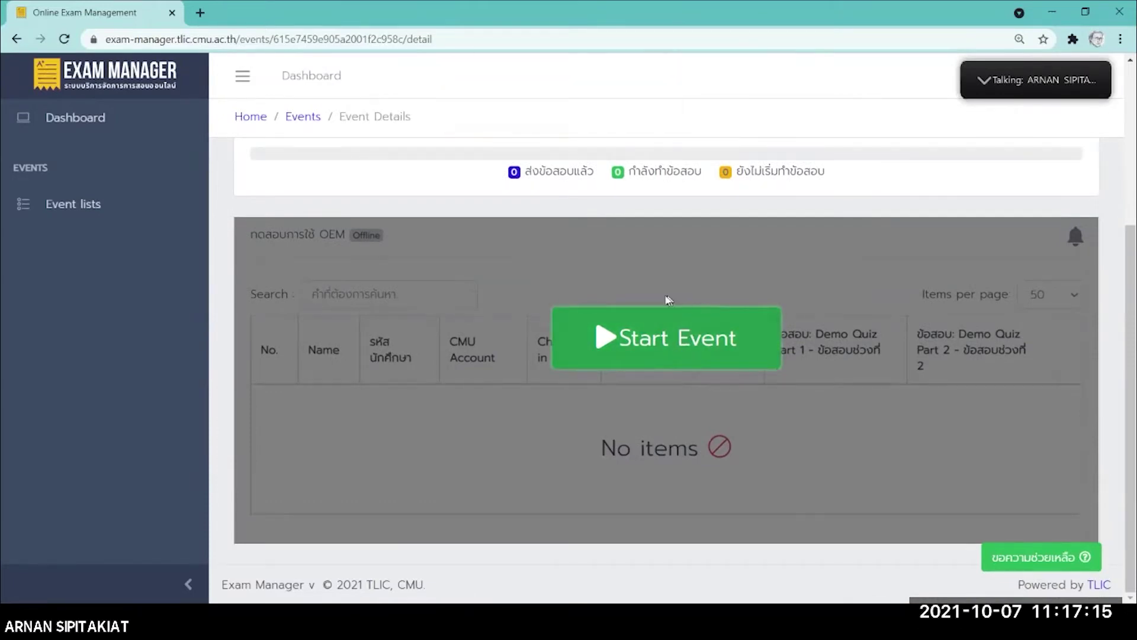
{"action": "left_click", "coordinate": [672, 350]}
{"action": "left_click", "coordinate": [641, 327]}
{"action": "scroll", "coordinate": [641, 327], "scroll_direction": "up", "scroll_amount": 4}
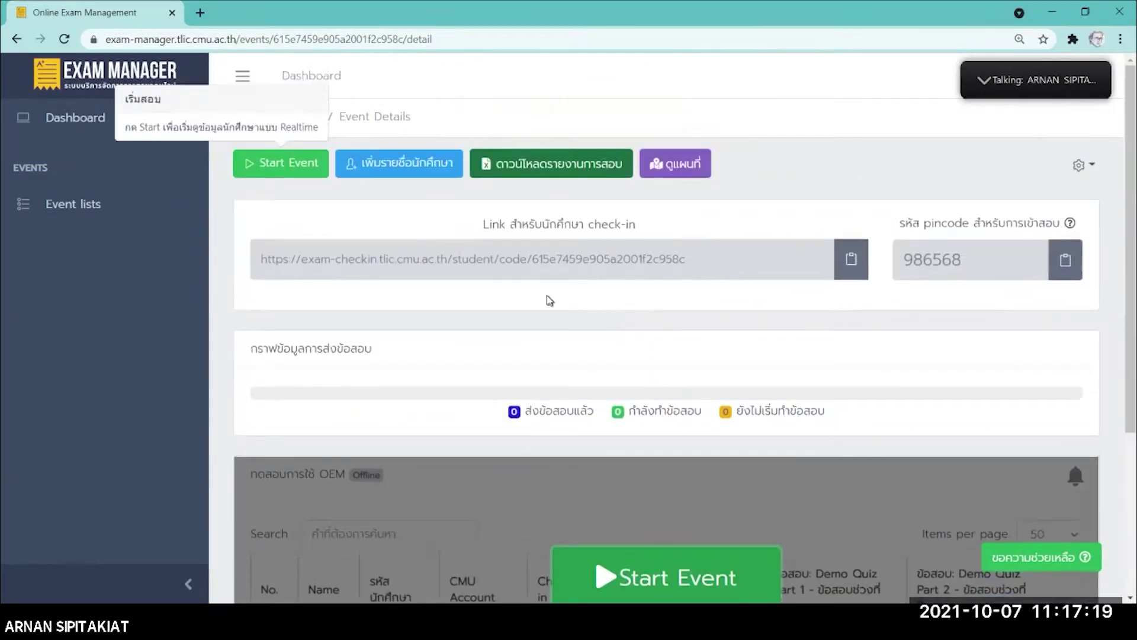
{"action": "left_click", "coordinate": [282, 160]}
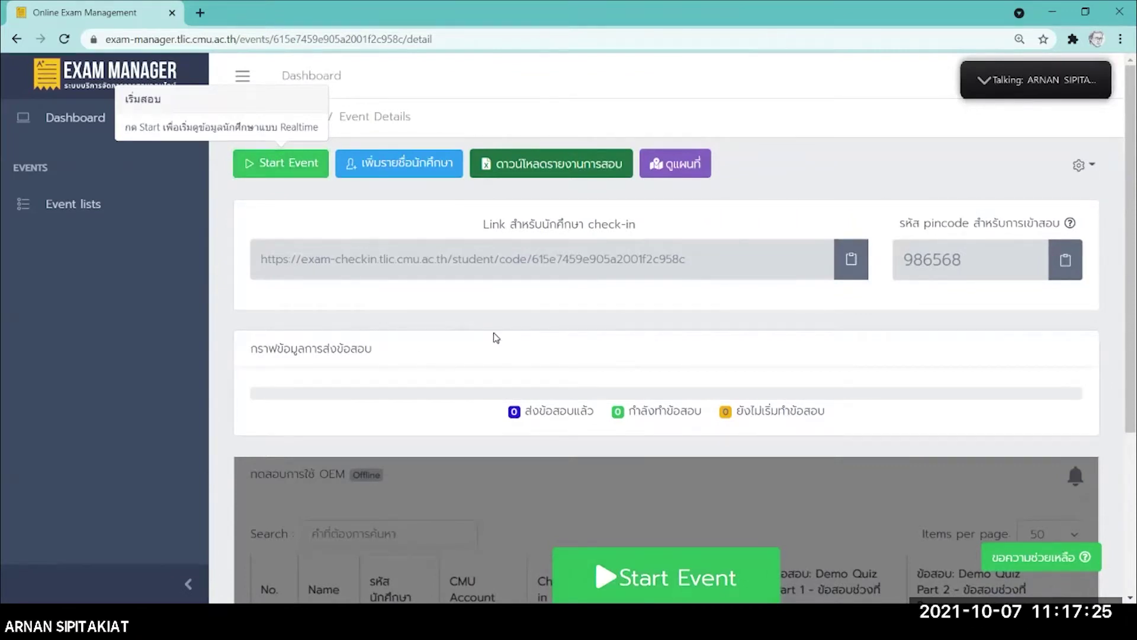
{"action": "left_click", "coordinate": [41, 203]}
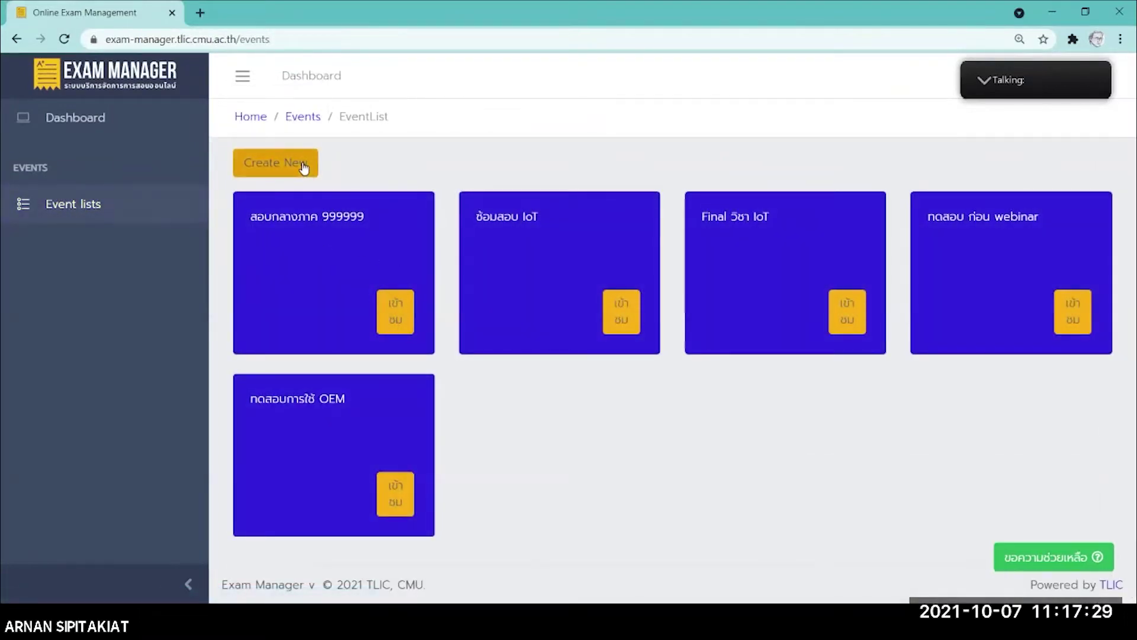
Open the 'ทดสอบการใช้ OEM' event and scroll through its check-in link, chart and five-student table
{"action": "left_click", "coordinate": [396, 497]}
{"action": "scroll", "coordinate": [643, 415], "scroll_direction": "down", "scroll_amount": 5}
{"action": "scroll", "coordinate": [640, 414], "scroll_direction": "up", "scroll_amount": 6}
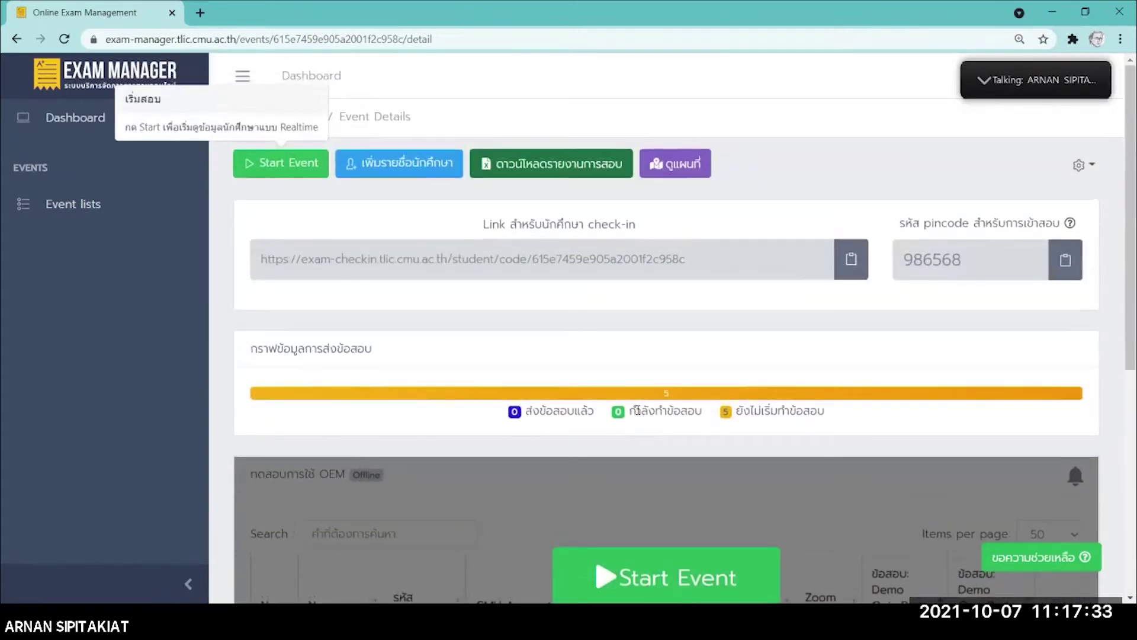
{"action": "scroll", "coordinate": [621, 409], "scroll_direction": "down", "scroll_amount": 5}
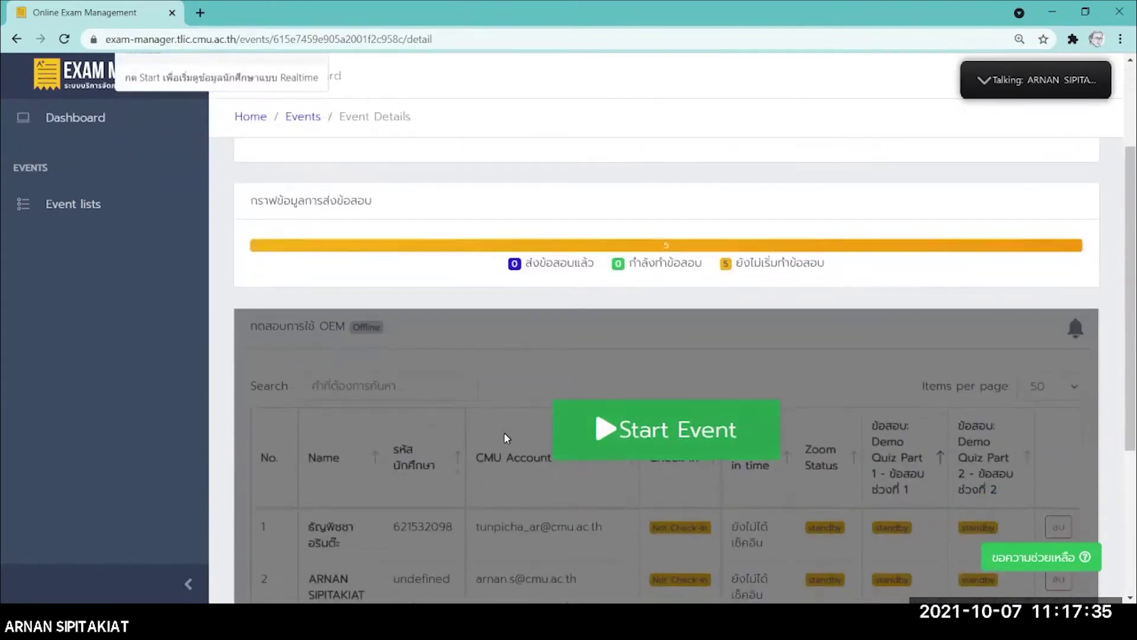
{"action": "scroll", "coordinate": [452, 430], "scroll_direction": "down", "scroll_amount": 1}
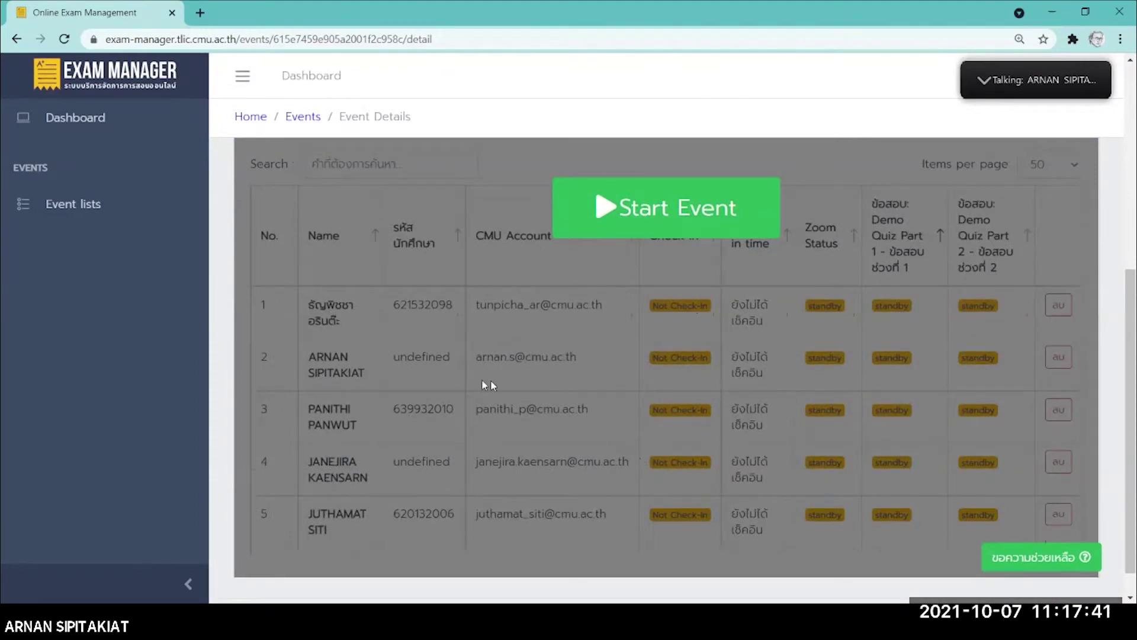
{"action": "scroll", "coordinate": [408, 443], "scroll_direction": "up", "scroll_amount": 5}
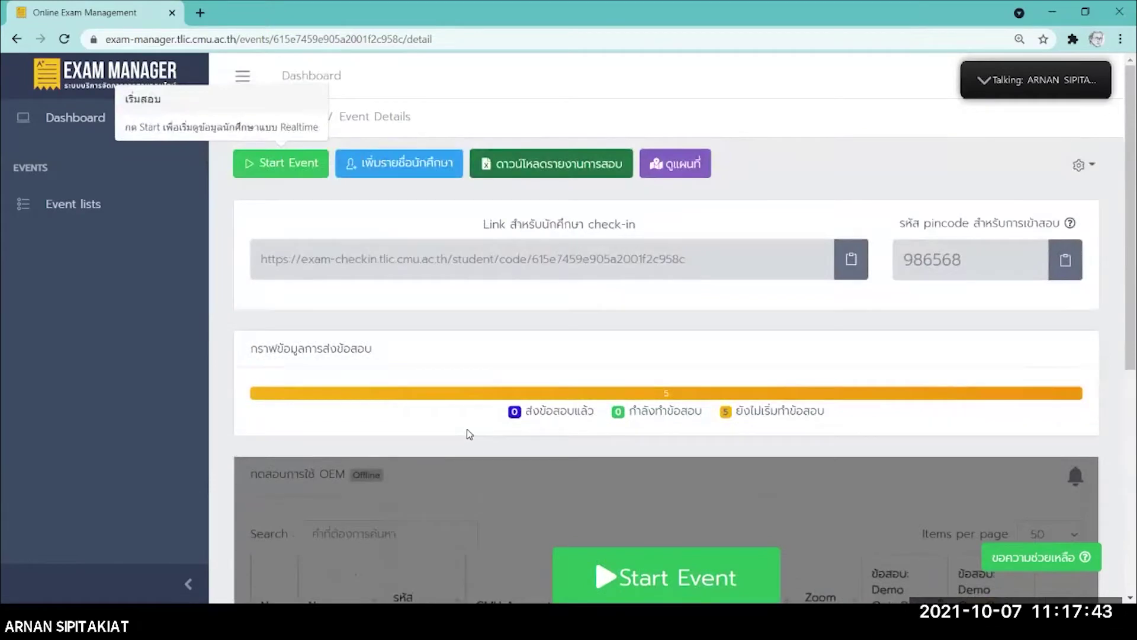
{"action": "scroll", "coordinate": [646, 444], "scroll_direction": "down", "scroll_amount": 1}
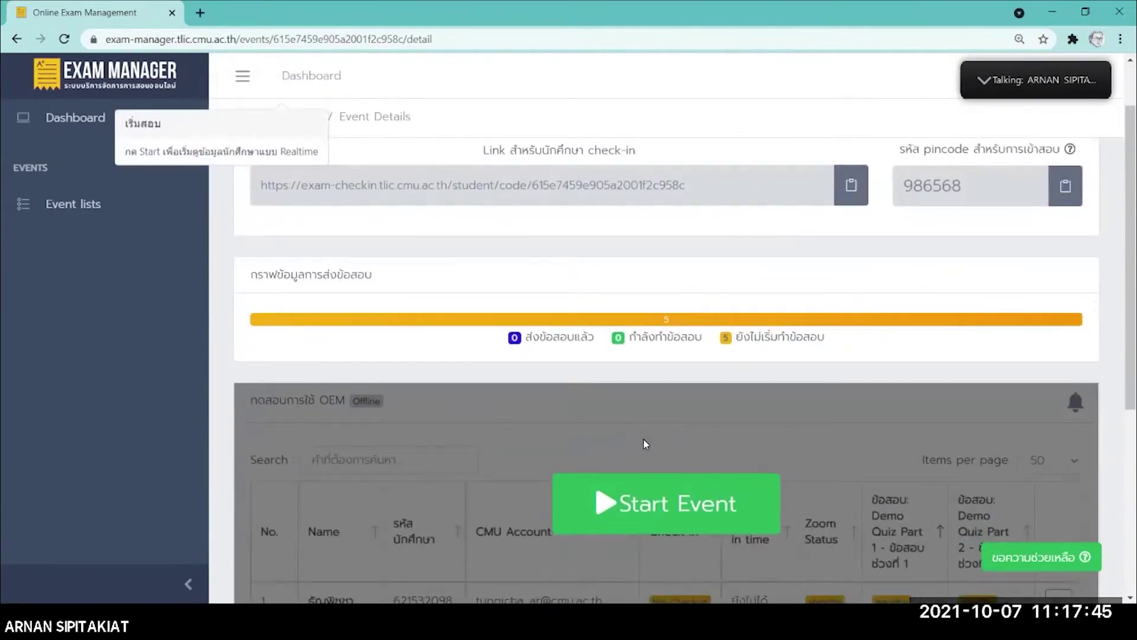
Start the 'ทดสอบการใช้ OEM' event and watch four students' Zoom Status become In meeting
{"action": "left_click", "coordinate": [660, 501]}
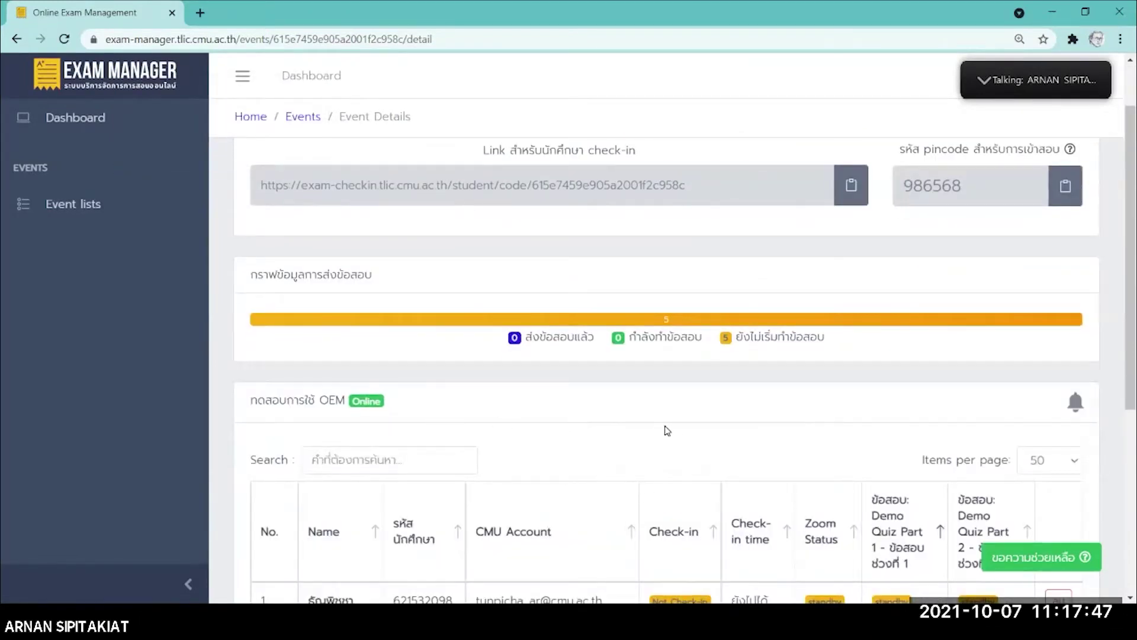
{"action": "scroll", "coordinate": [667, 431], "scroll_direction": "down", "scroll_amount": 4}
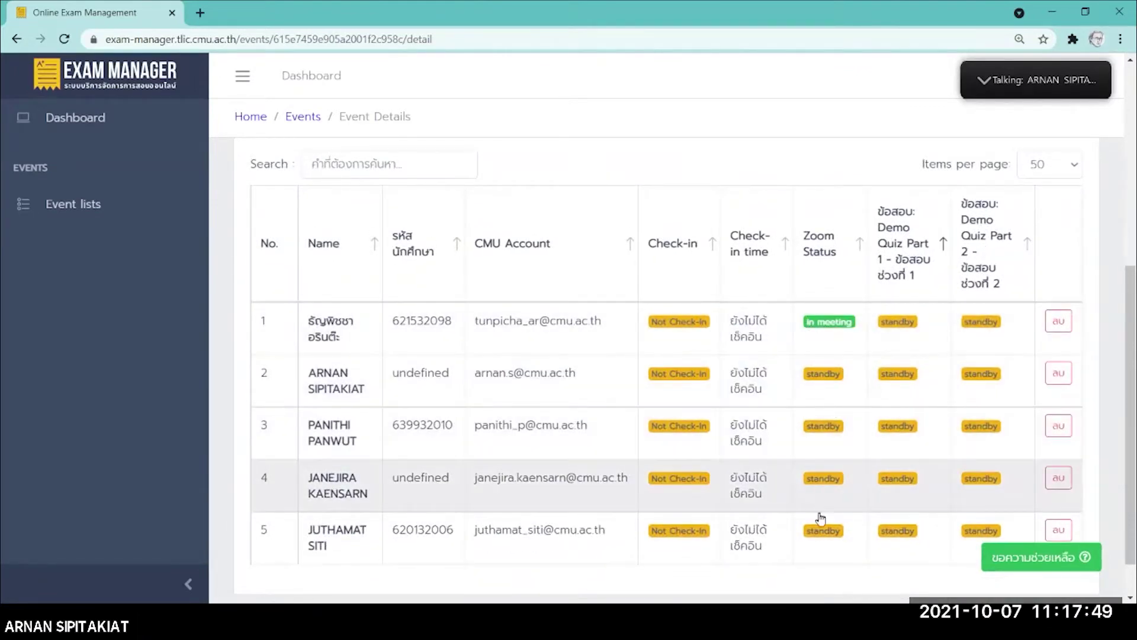
{"action": "scroll", "coordinate": [764, 498], "scroll_direction": "down", "scroll_amount": 1}
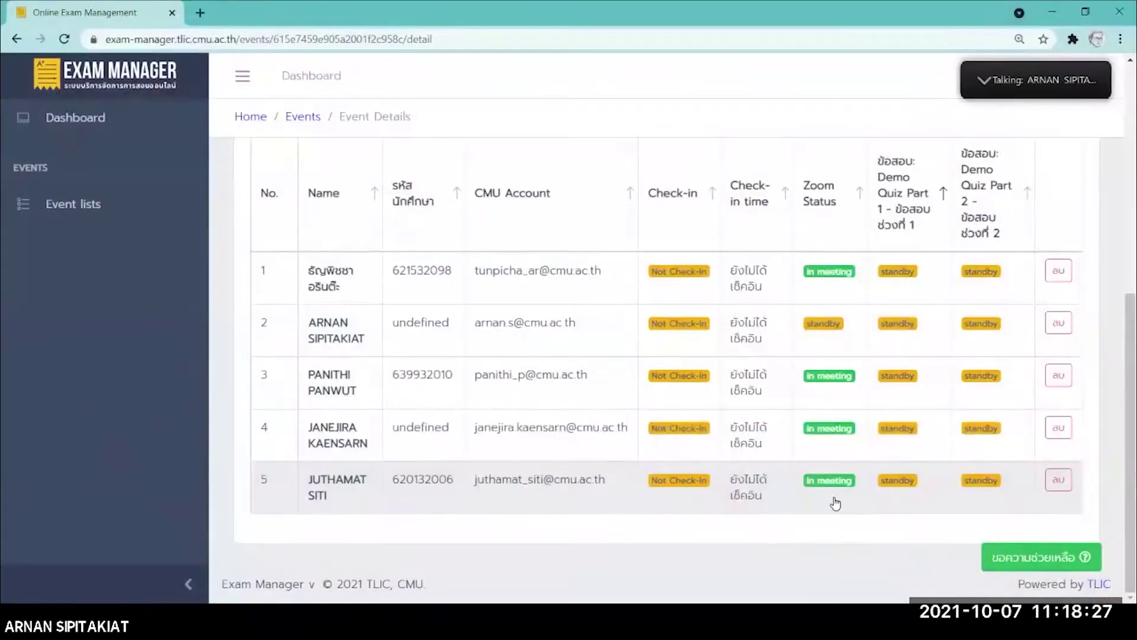
{"action": "scroll", "coordinate": [517, 258], "scroll_direction": "up", "scroll_amount": 7}
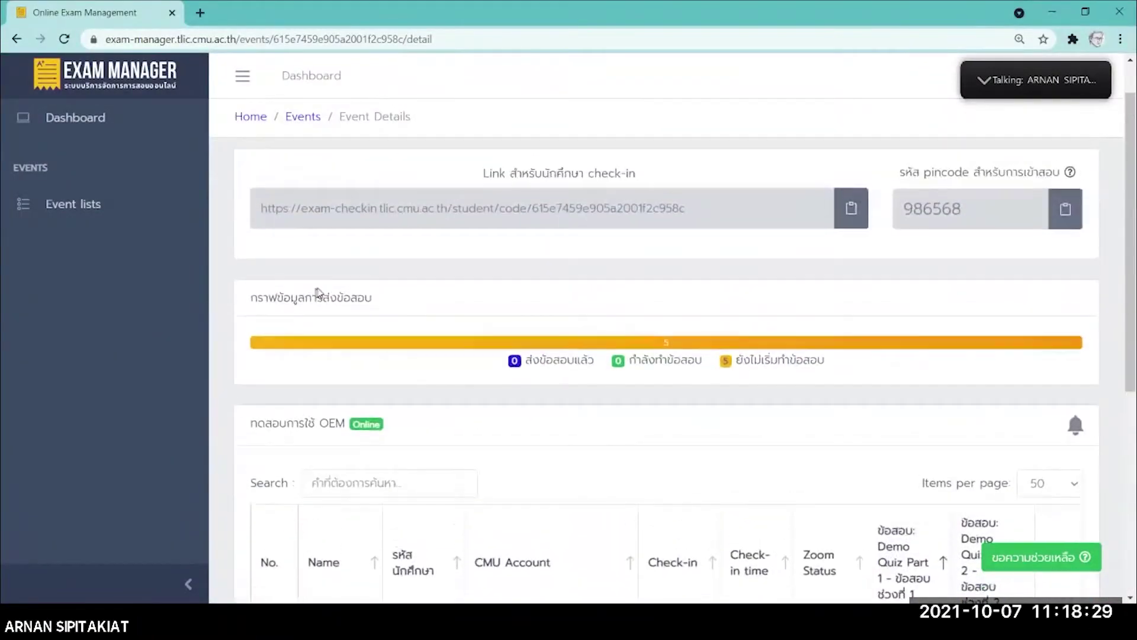
Copy the running event's student check-in link from the link field
{"action": "left_click", "coordinate": [857, 267]}
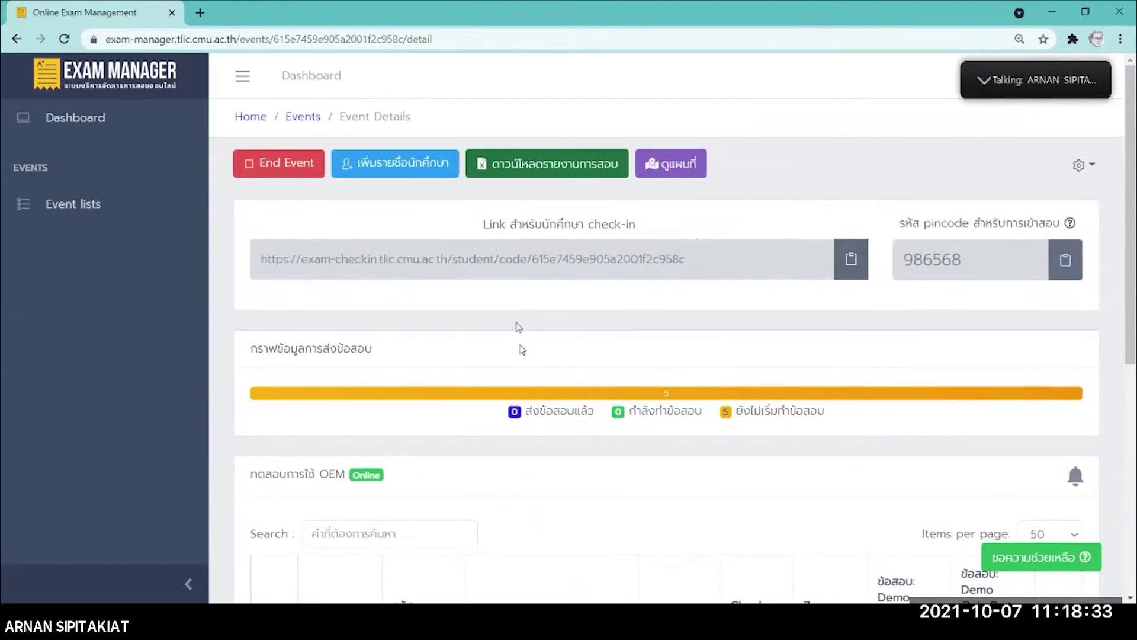
{"action": "mouse_move", "coordinate": [601, 621]}
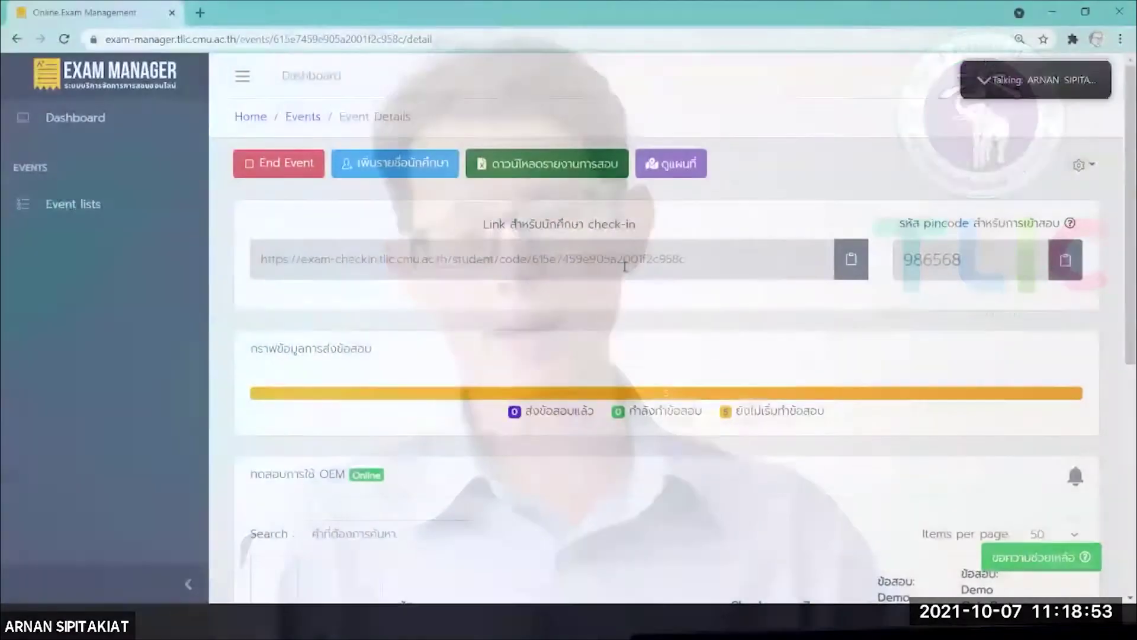
Post the check-in link with the caption 'link สอบ' in the Online Exam Manager Teams channel, then minimize Teams
{"action": "key", "text": "alt+Tab"}
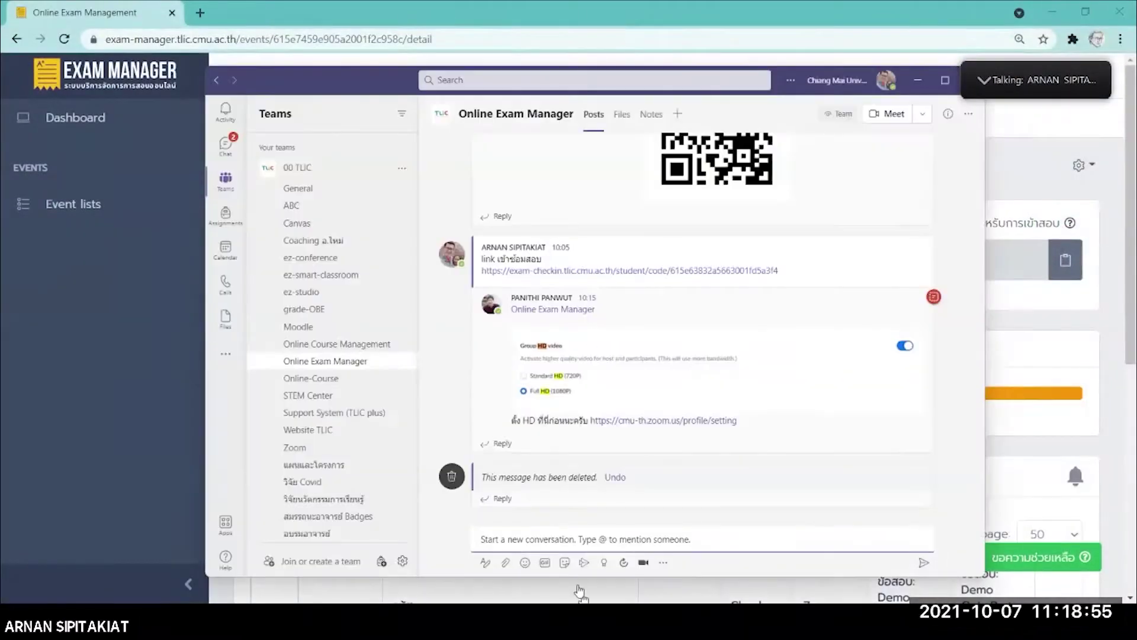
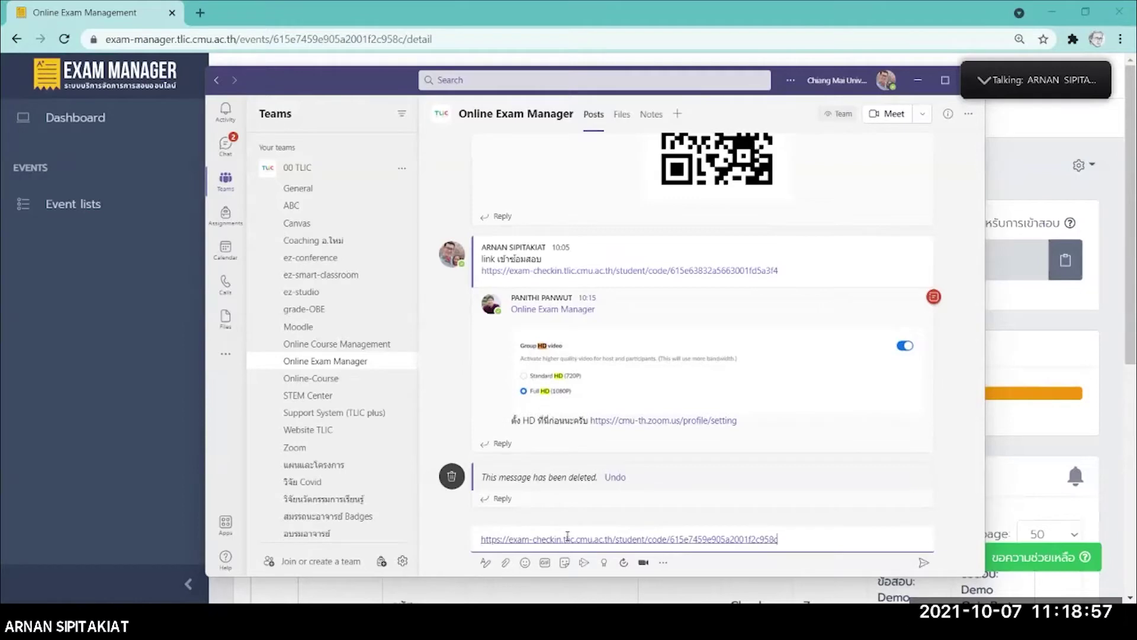
{"action": "key", "text": "shift+Return"}
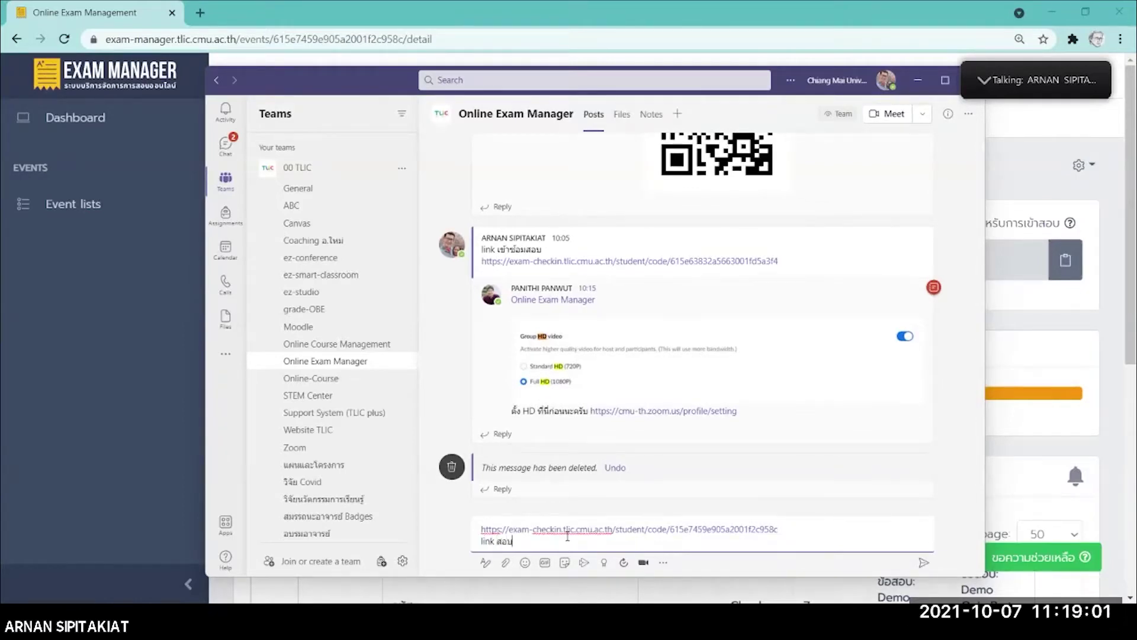
{"action": "key", "text": "Return"}
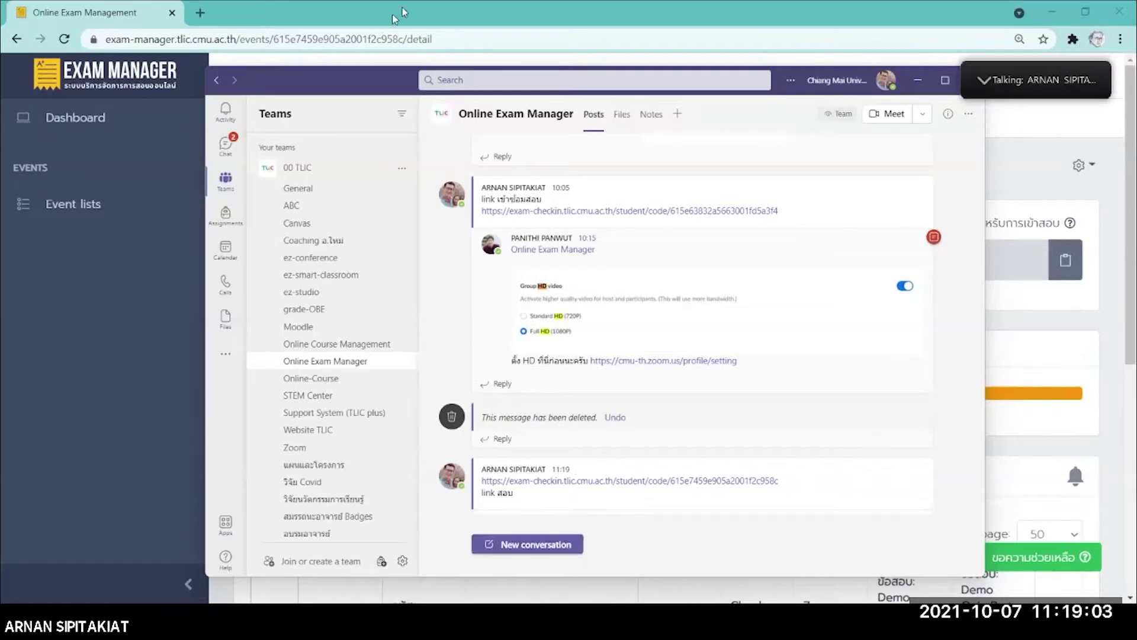
{"action": "left_click", "coordinate": [805, 18]}
{"action": "scroll", "coordinate": [788, 224], "scroll_direction": "down", "scroll_amount": 5}
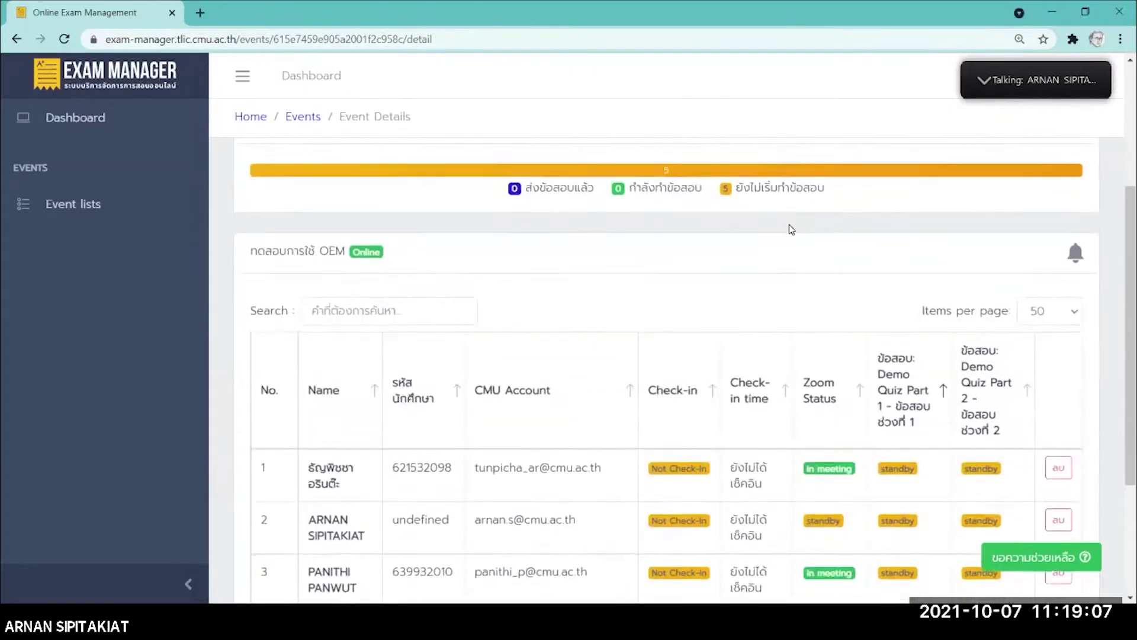
Sort the student table by check-in status, showing four students checked in on 7/10/2564
{"action": "scroll", "coordinate": [791, 222], "scroll_direction": "down", "scroll_amount": 2}
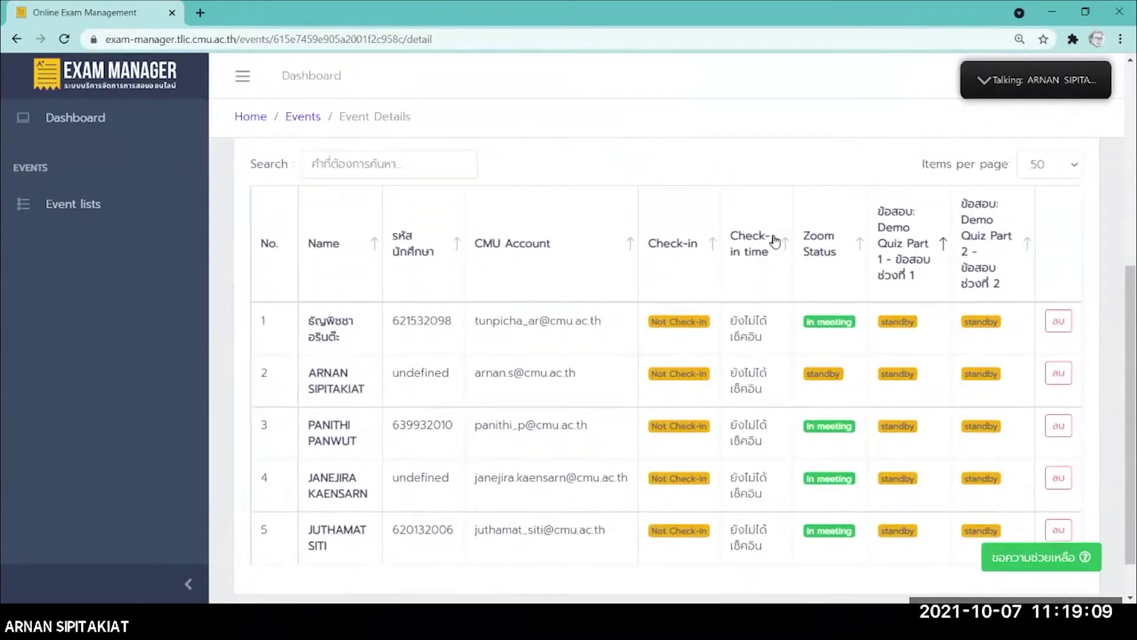
{"action": "scroll", "coordinate": [775, 241], "scroll_direction": "down", "scroll_amount": 1}
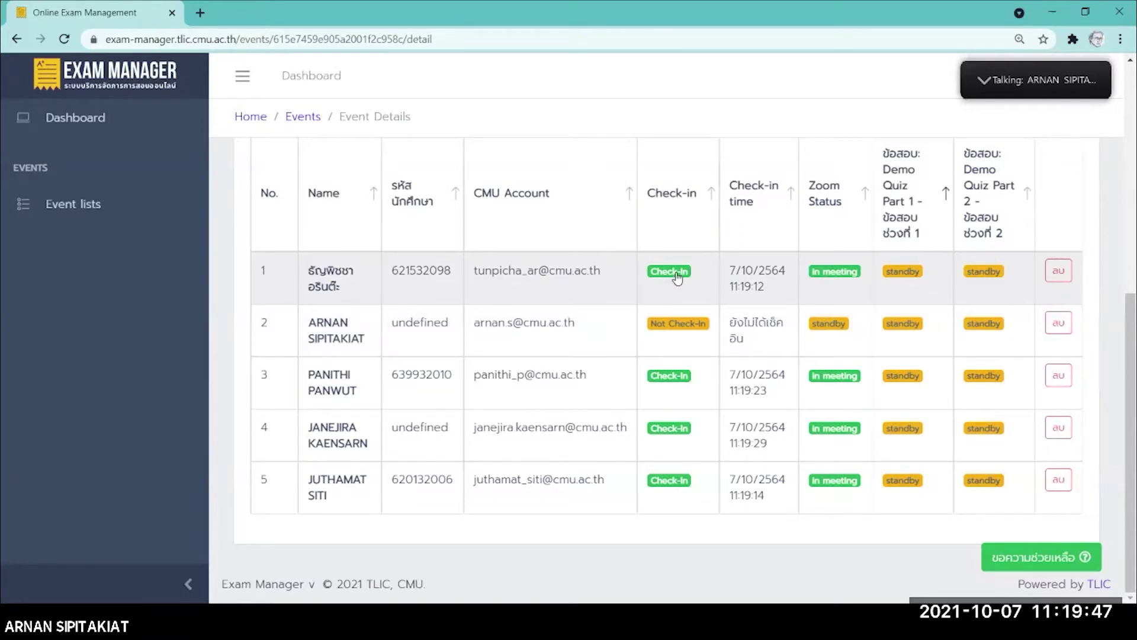
{"action": "left_click", "coordinate": [712, 199]}
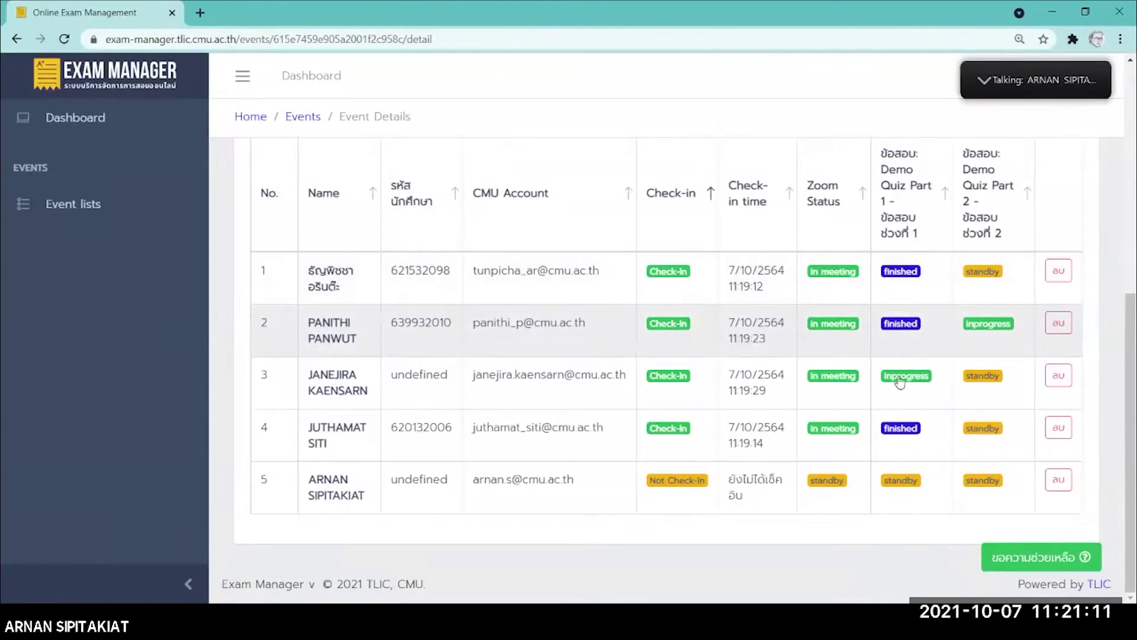
Check the progress chart showing four students taking the exam, then return to the student table
{"action": "scroll", "coordinate": [770, 390], "scroll_direction": "up", "scroll_amount": 1}
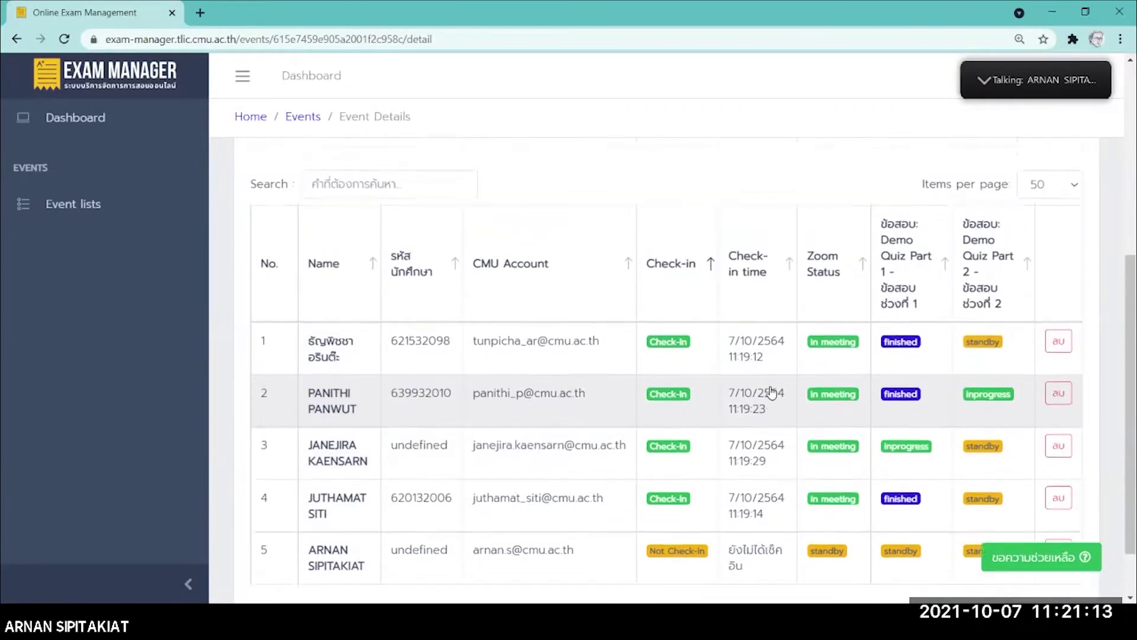
{"action": "scroll", "coordinate": [770, 391], "scroll_direction": "up", "scroll_amount": 4}
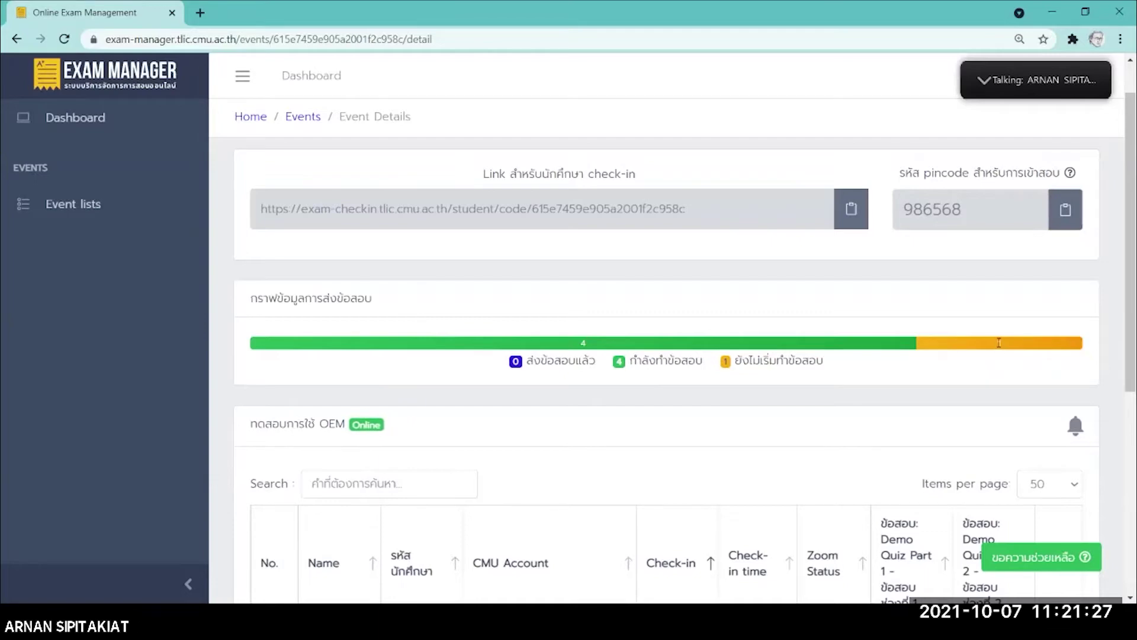
{"action": "scroll", "coordinate": [985, 352], "scroll_direction": "down", "scroll_amount": 6}
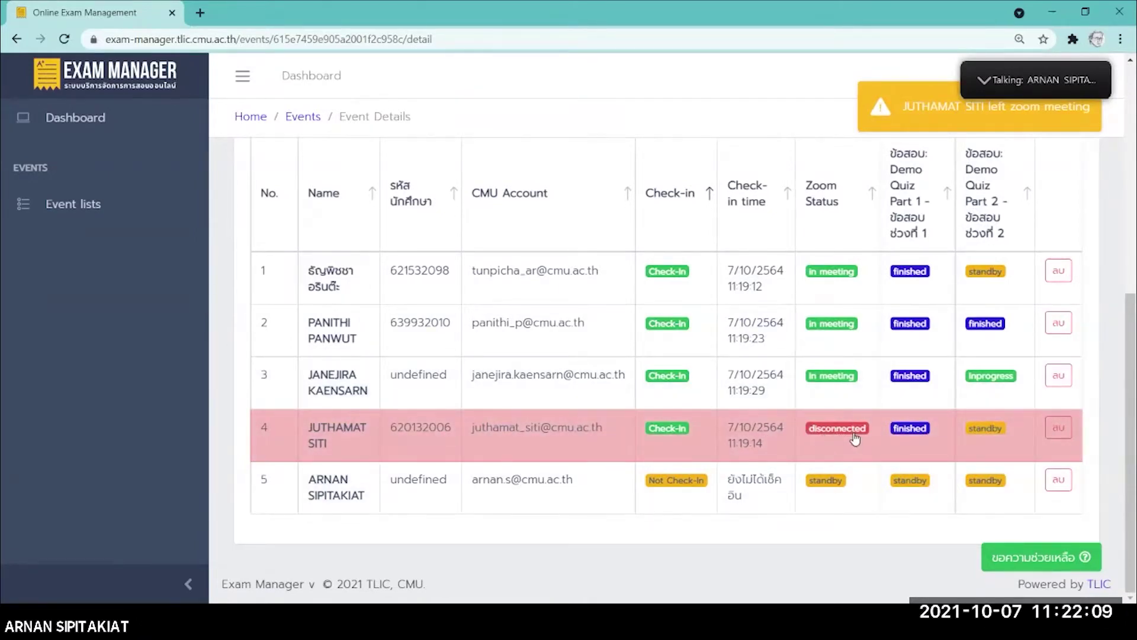
Sort the students by Zoom Status so the disconnected student's red row comes first
{"action": "left_click", "coordinate": [873, 196]}
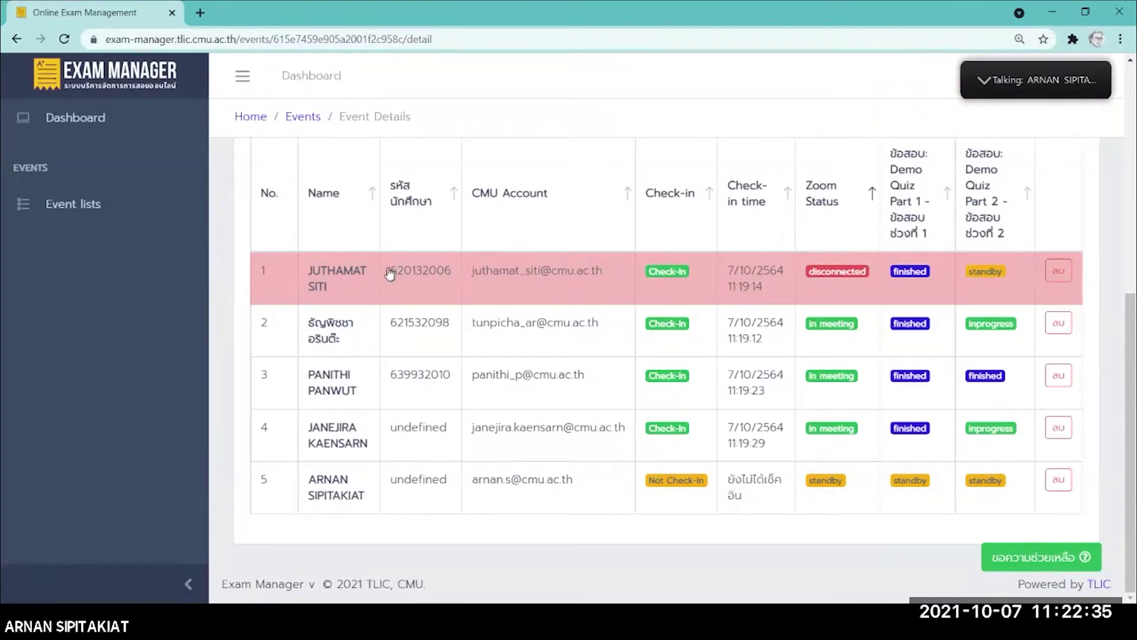
{"action": "left_click", "coordinate": [360, 270]}
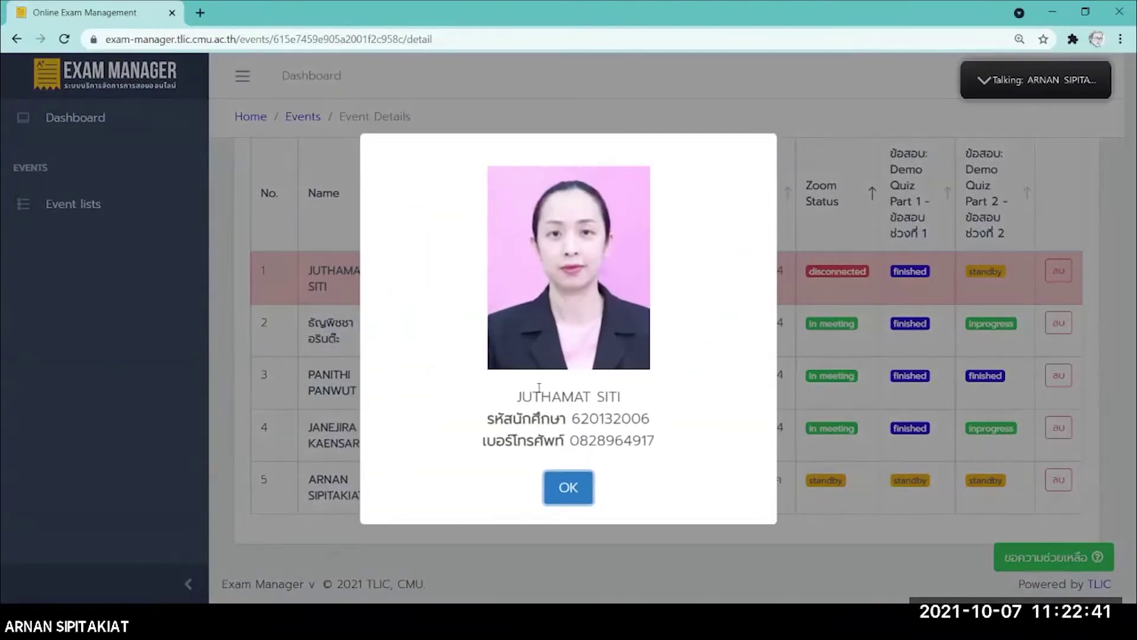
{"action": "double_click", "coordinate": [591, 419]}
{"action": "left_click_drag", "start_coordinate": [570, 441], "coordinate": [659, 443]}
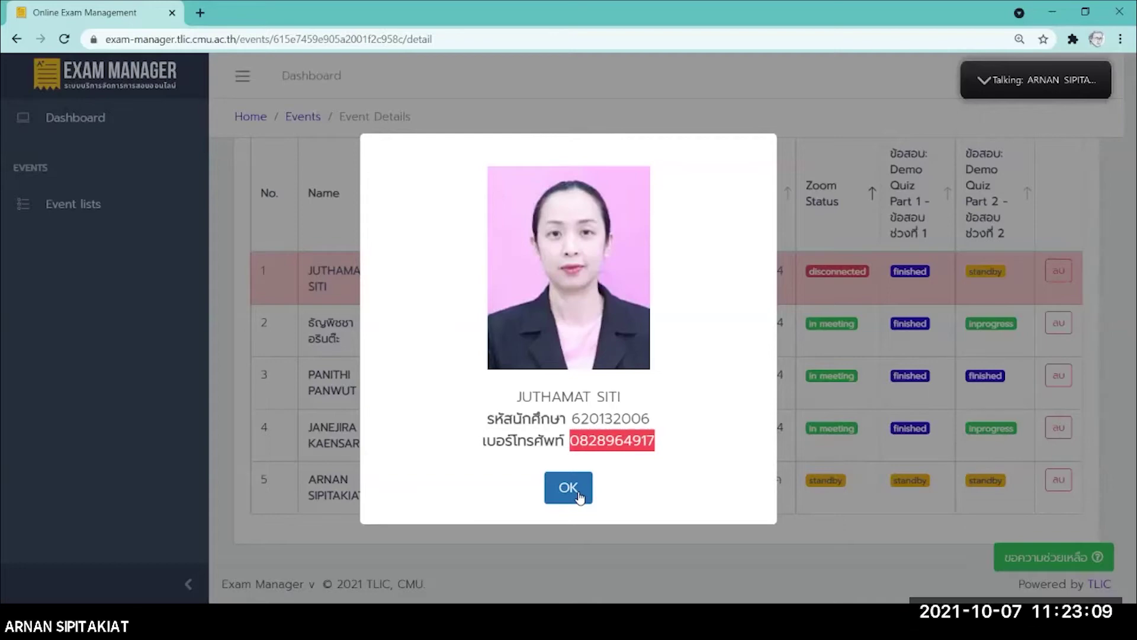
{"action": "left_click", "coordinate": [578, 492]}
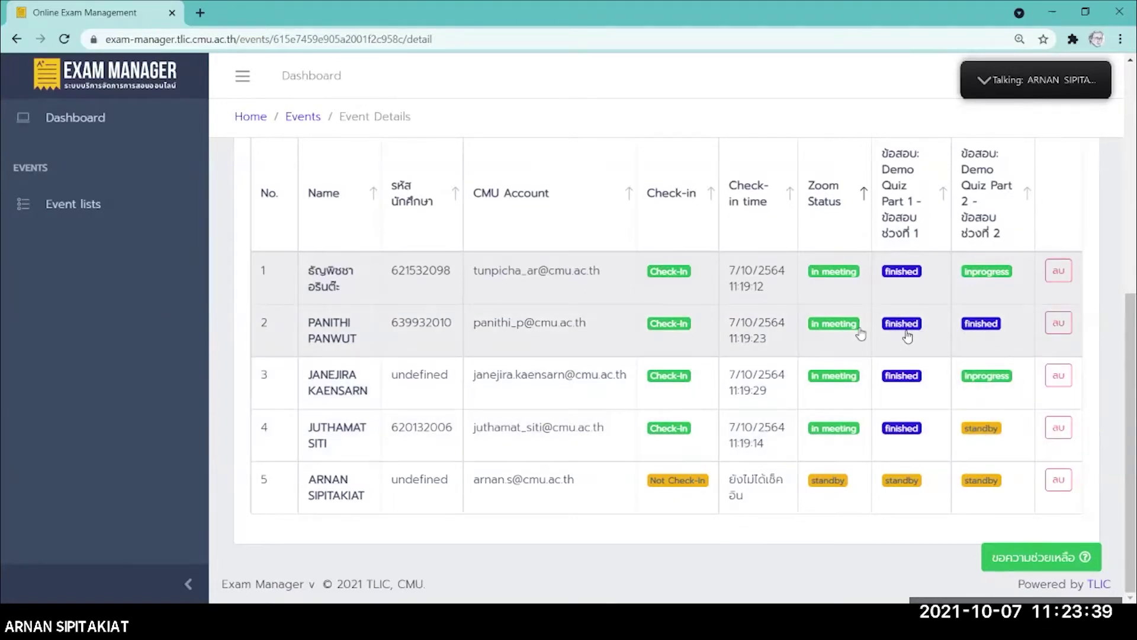
Scroll between the submission chart (4 submitted, 1 not started) and the student table's check-in and status columns
{"action": "scroll", "coordinate": [650, 301], "scroll_direction": "up", "scroll_amount": 2}
{"action": "scroll", "coordinate": [650, 301], "scroll_direction": "up", "scroll_amount": 4}
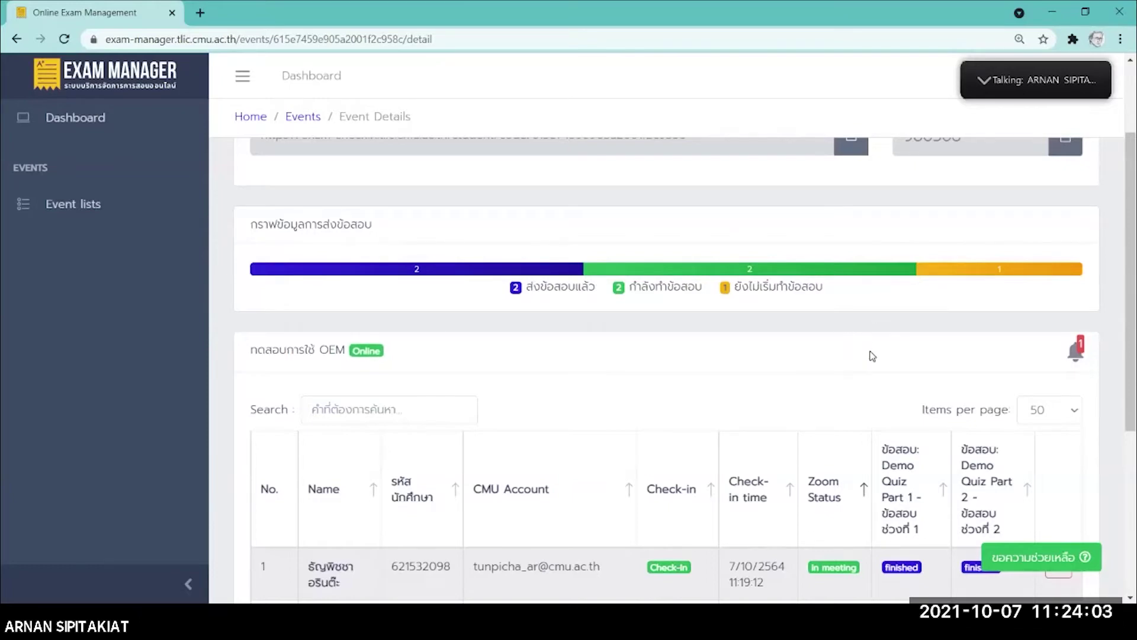
{"action": "scroll", "coordinate": [955, 359], "scroll_direction": "down", "scroll_amount": 5}
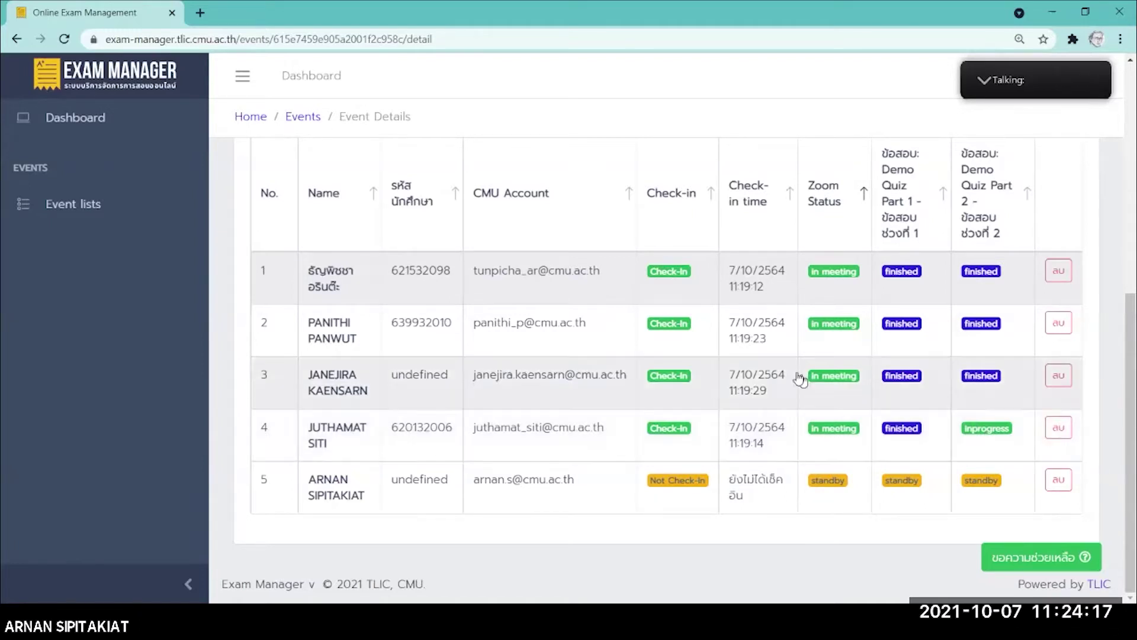
{"action": "scroll", "coordinate": [792, 375], "scroll_direction": "up", "scroll_amount": 7}
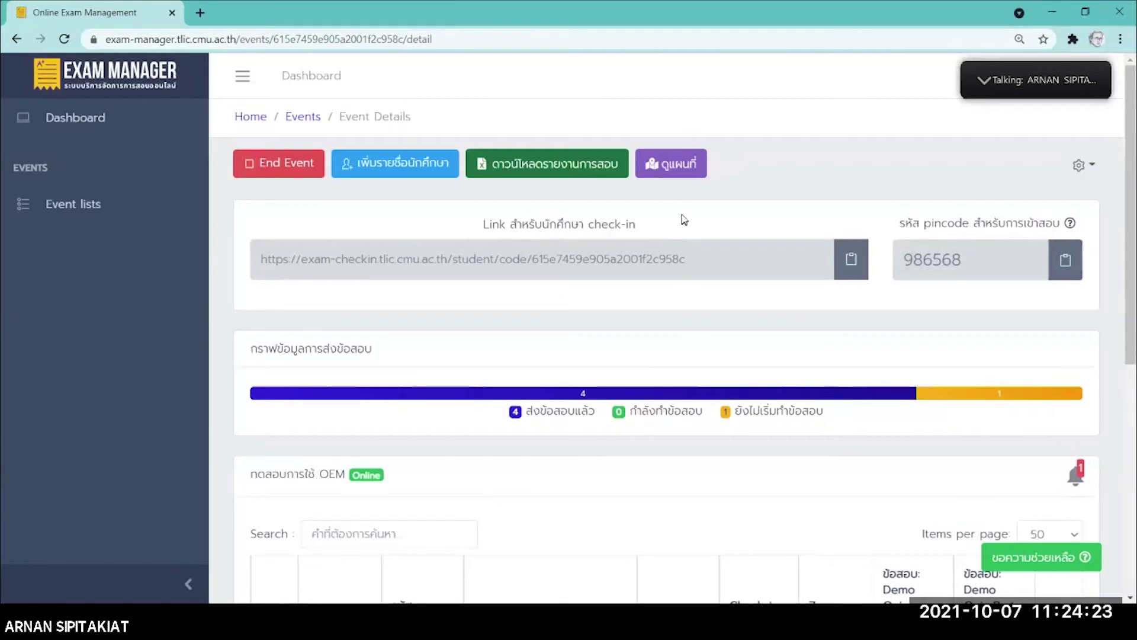
Open the event's Geo Mapping page showing student location pins around Chiang Mai
{"action": "left_click", "coordinate": [680, 173]}
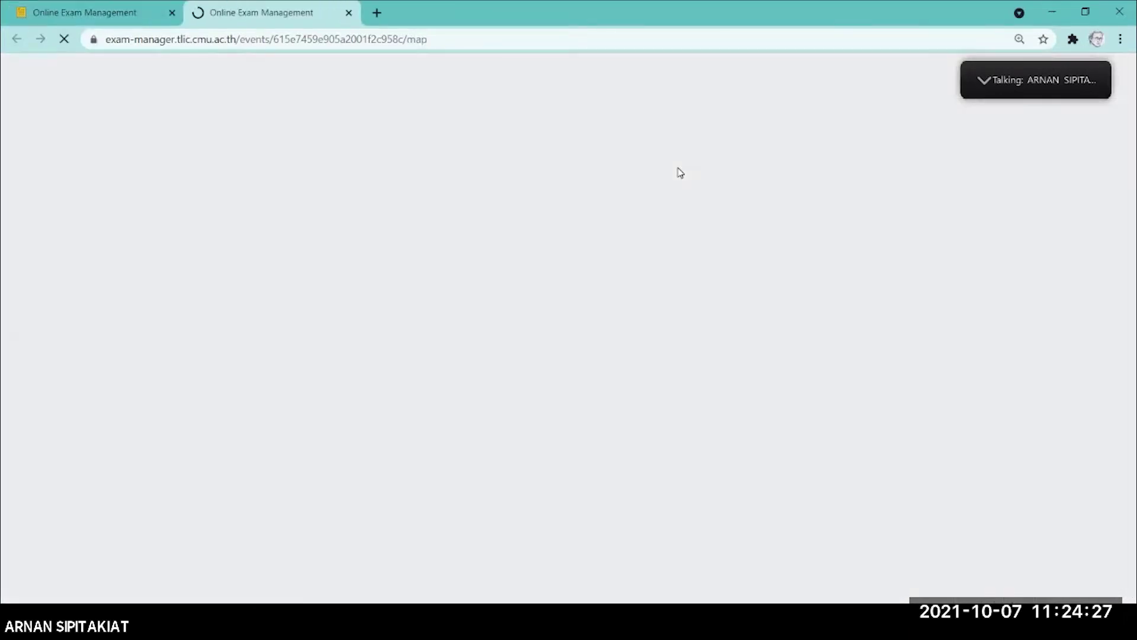
{"action": "scroll", "coordinate": [619, 365], "scroll_direction": "down", "scroll_amount": 2}
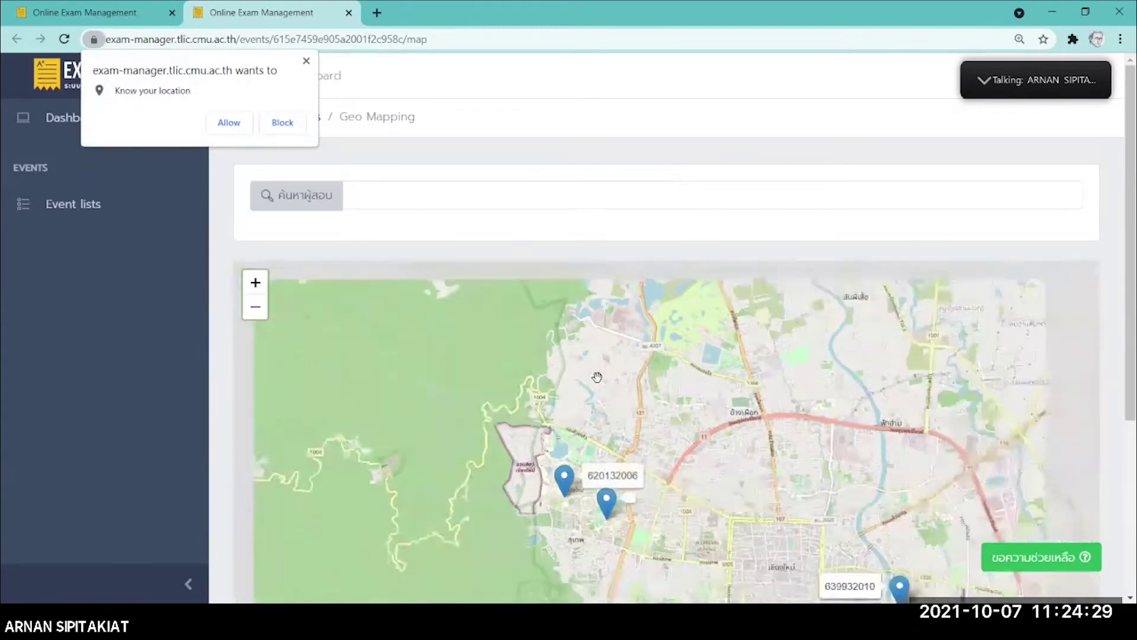
{"action": "scroll", "coordinate": [635, 456], "scroll_direction": "up", "scroll_amount": 1}
{"action": "scroll", "coordinate": [635, 457], "scroll_direction": "up", "scroll_amount": 1}
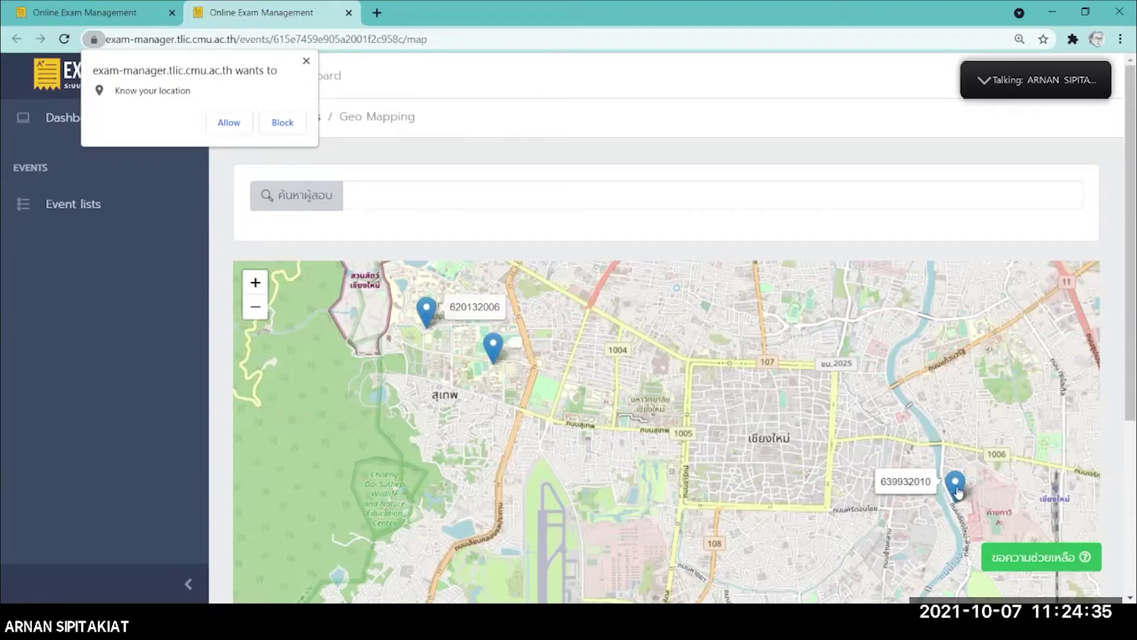
{"action": "left_click", "coordinate": [495, 348]}
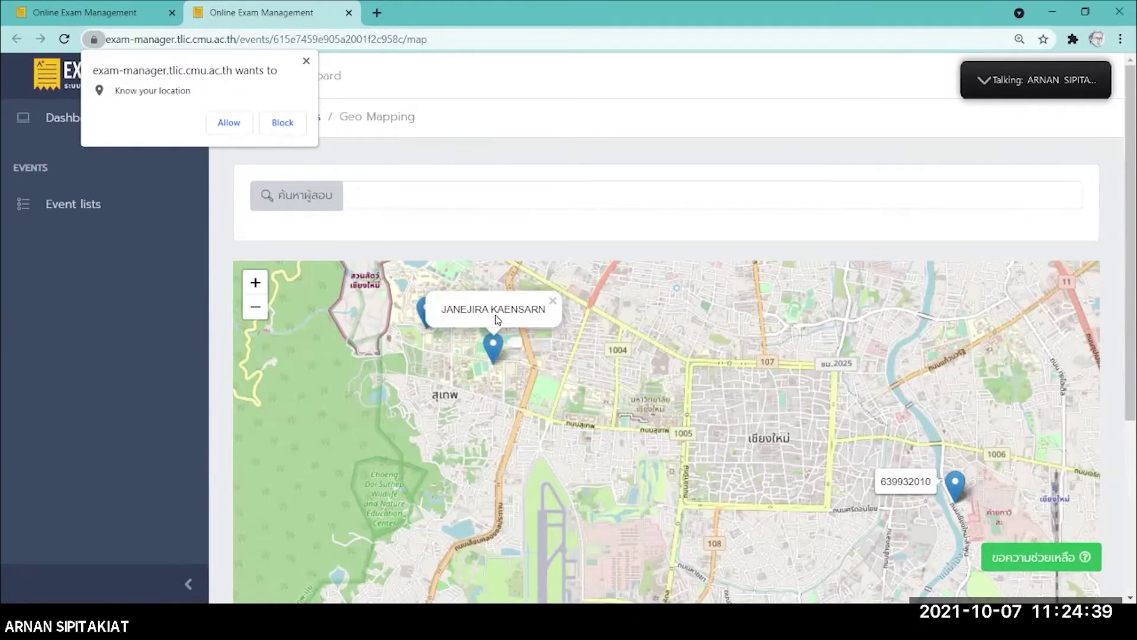
{"action": "left_click", "coordinate": [956, 487]}
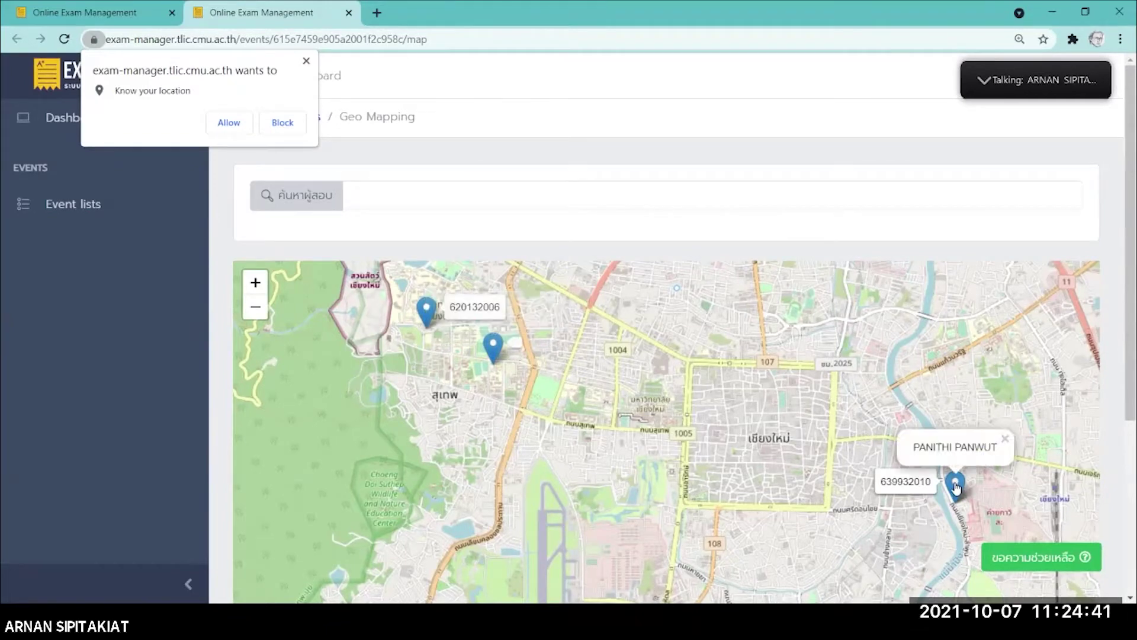
{"action": "left_click", "coordinate": [430, 314]}
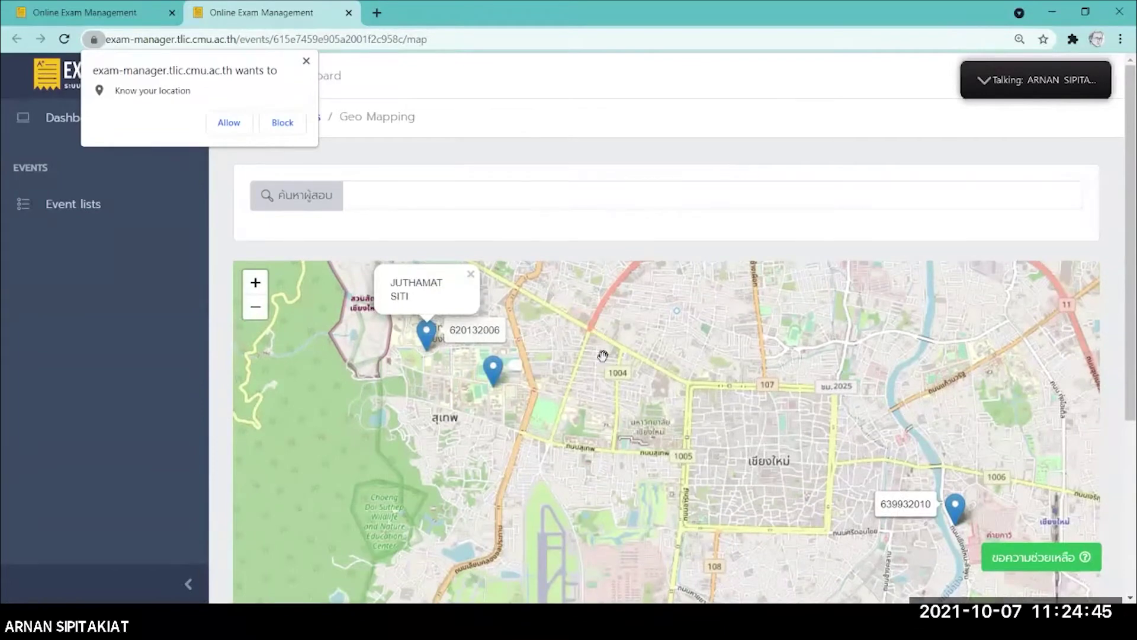
{"action": "left_click", "coordinate": [500, 375]}
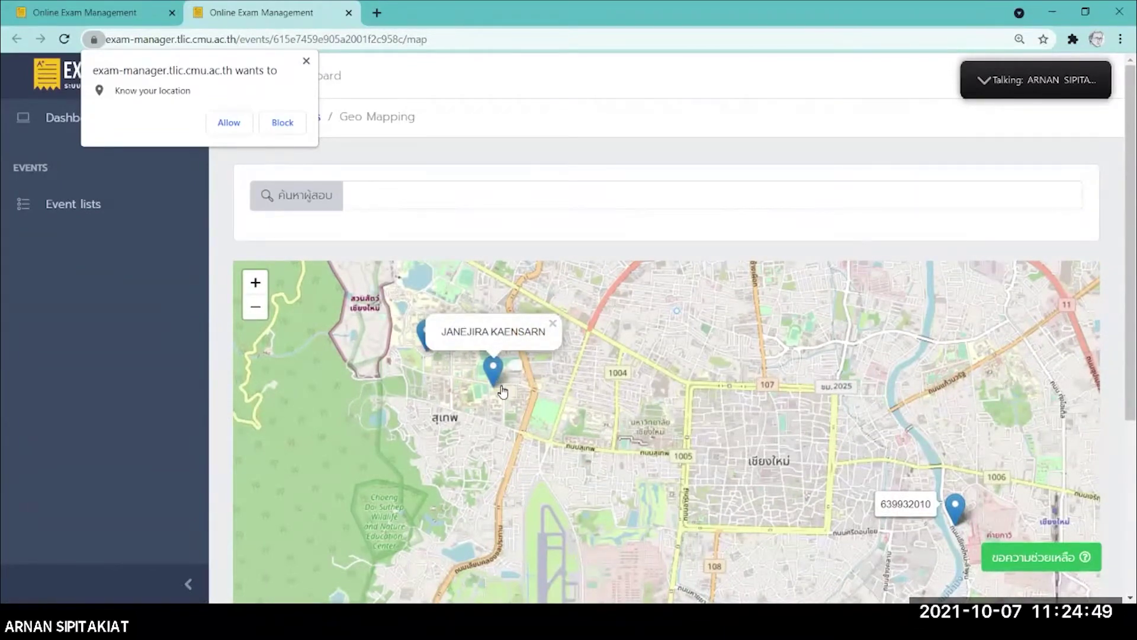
{"action": "scroll", "coordinate": [502, 391], "scroll_direction": "up", "scroll_amount": 3}
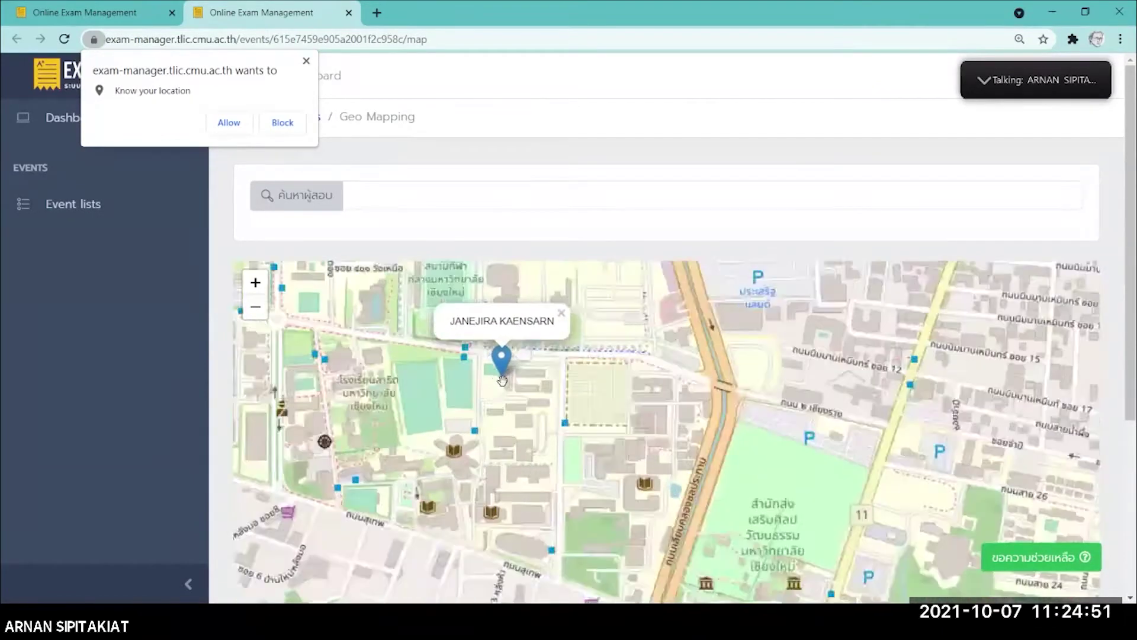
{"action": "scroll", "coordinate": [502, 380], "scroll_direction": "down", "scroll_amount": 3}
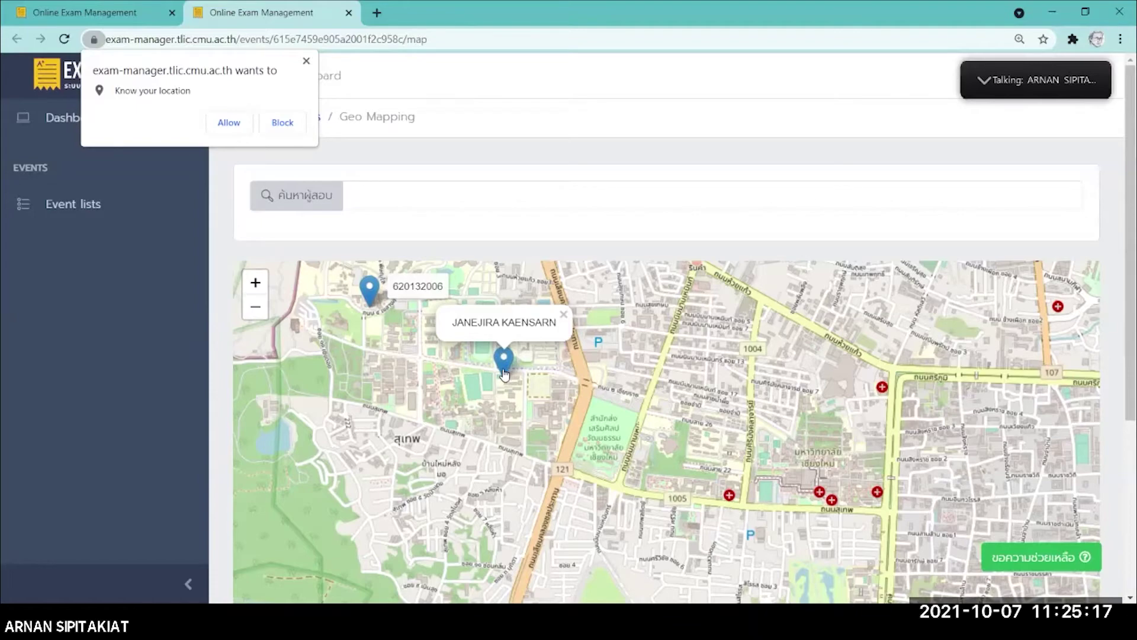
{"action": "left_click_drag", "start_coordinate": [911, 534], "coordinate": [506, 350]}
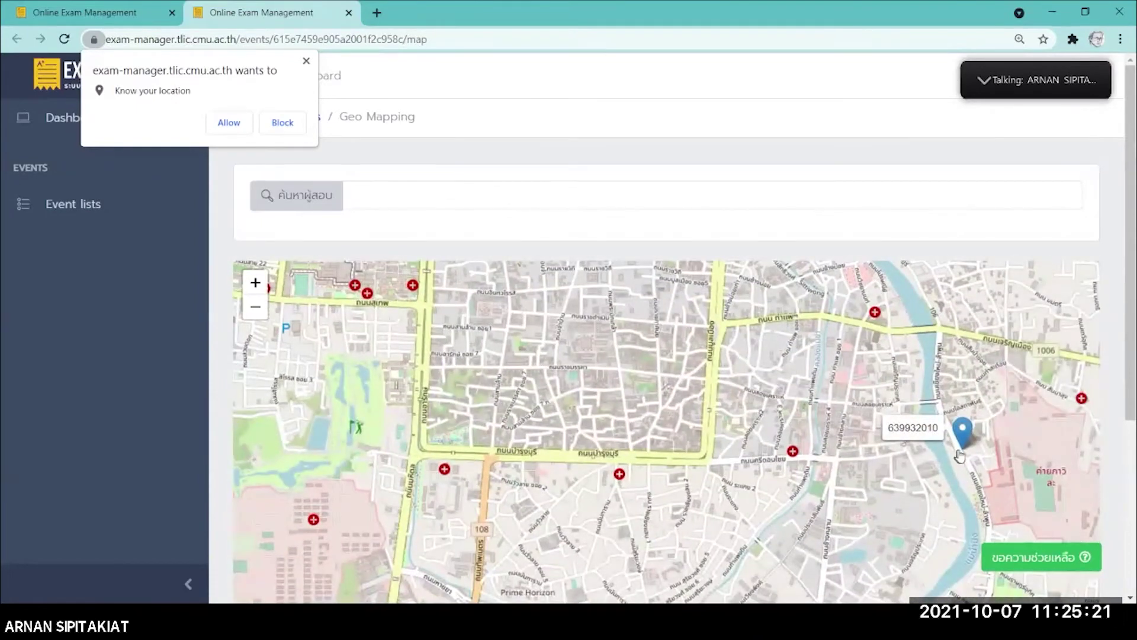
{"action": "scroll", "coordinate": [975, 454], "scroll_direction": "up", "scroll_amount": 1}
{"action": "scroll", "coordinate": [976, 455], "scroll_direction": "up", "scroll_amount": 2}
{"action": "left_click_drag", "start_coordinate": [972, 457], "coordinate": [709, 427]}
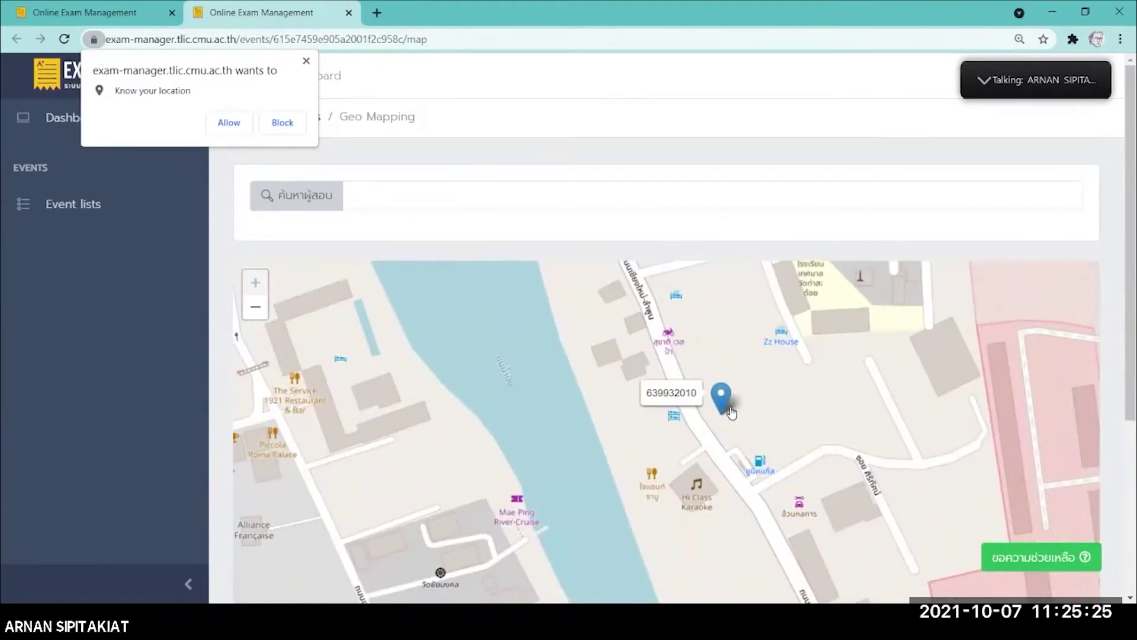
{"action": "left_click", "coordinate": [722, 398]}
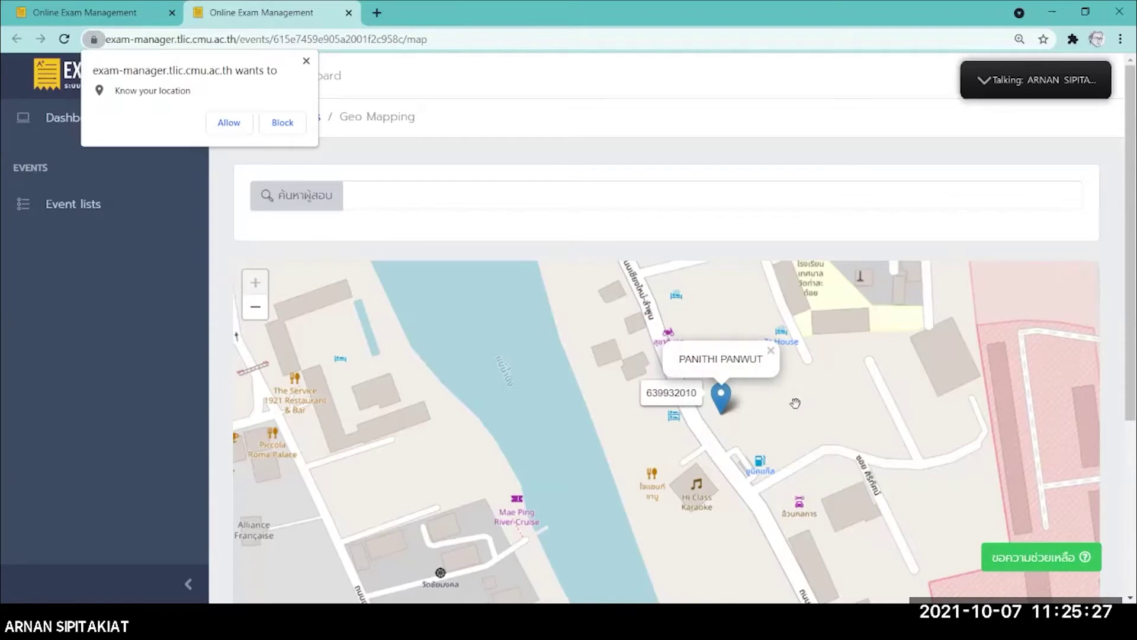
{"action": "scroll", "coordinate": [786, 425], "scroll_direction": "down", "scroll_amount": 3}
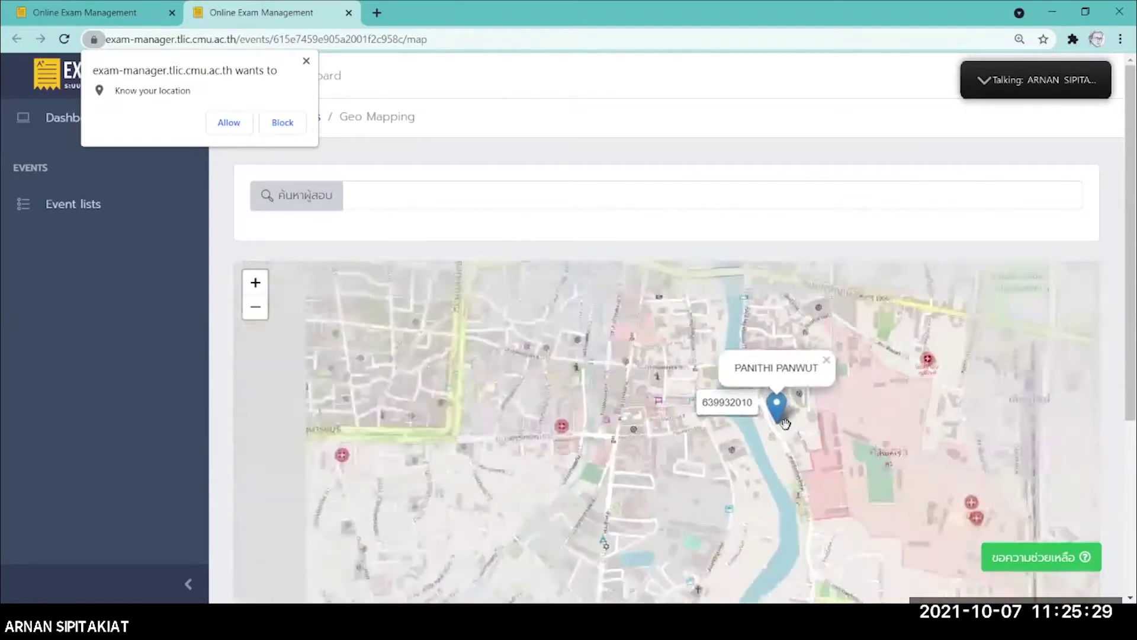
{"action": "scroll", "coordinate": [785, 422], "scroll_direction": "down", "scroll_amount": 2}
{"action": "left_click_drag", "start_coordinate": [596, 380], "coordinate": [741, 457]}
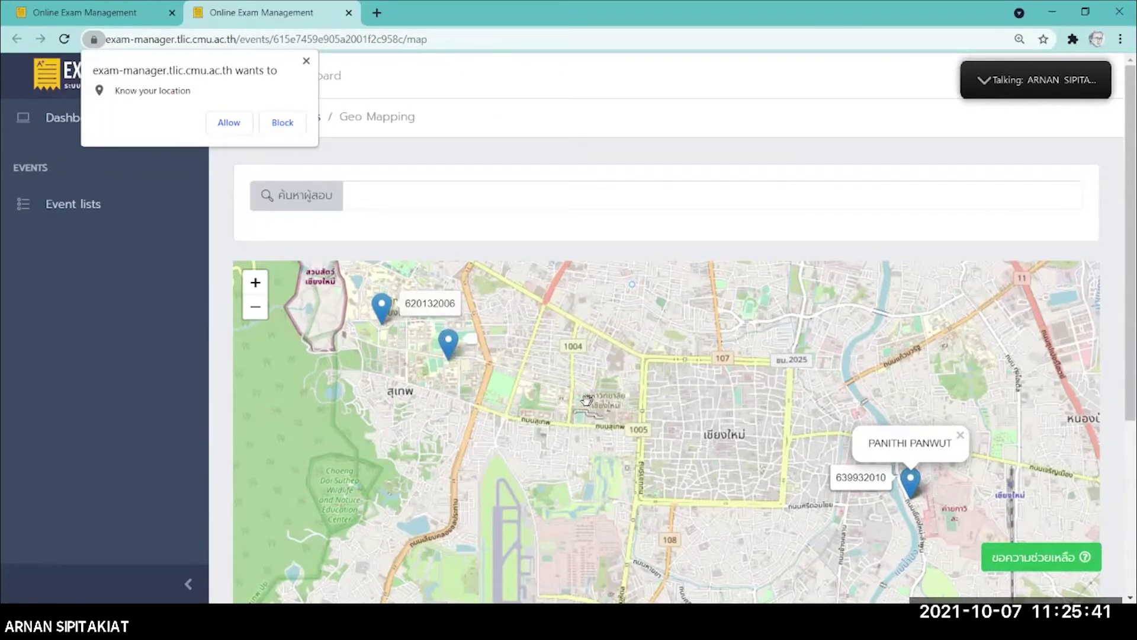
{"action": "left_click", "coordinate": [401, 193]}
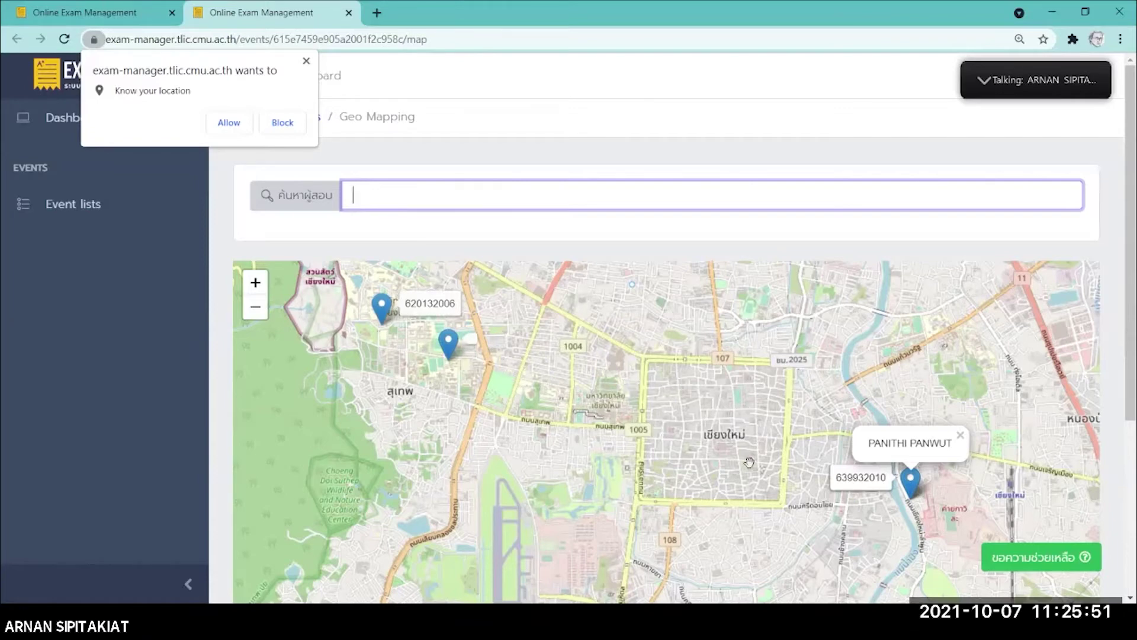
{"action": "left_click", "coordinate": [136, 13]}
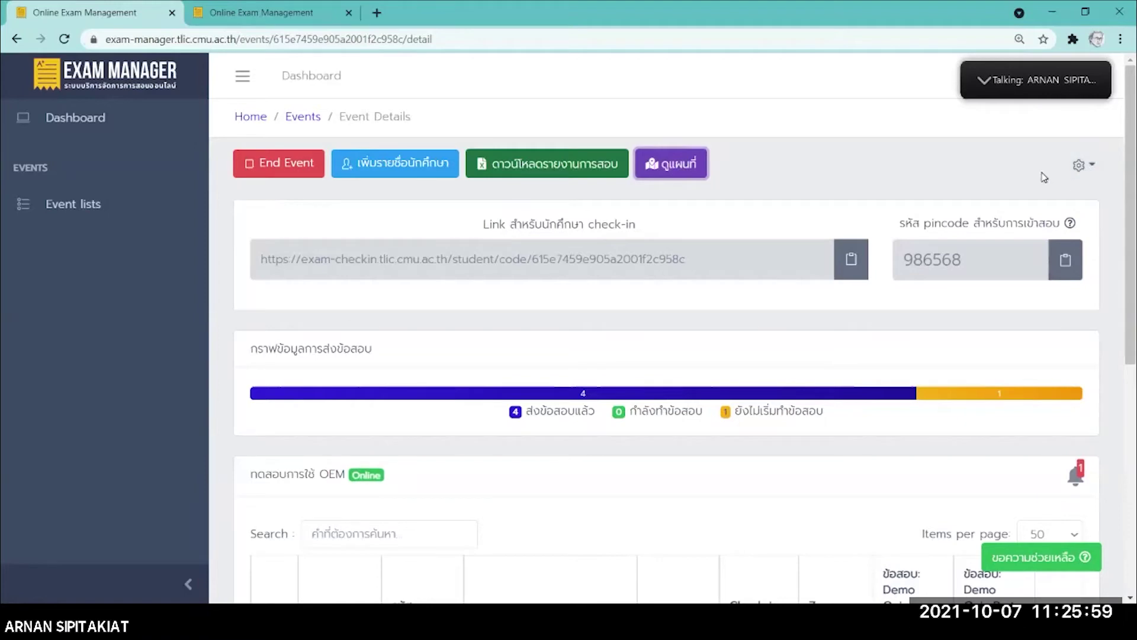
Open the event's gear menu with add admin, settings, Info and Delete options
{"action": "left_click", "coordinate": [1088, 172]}
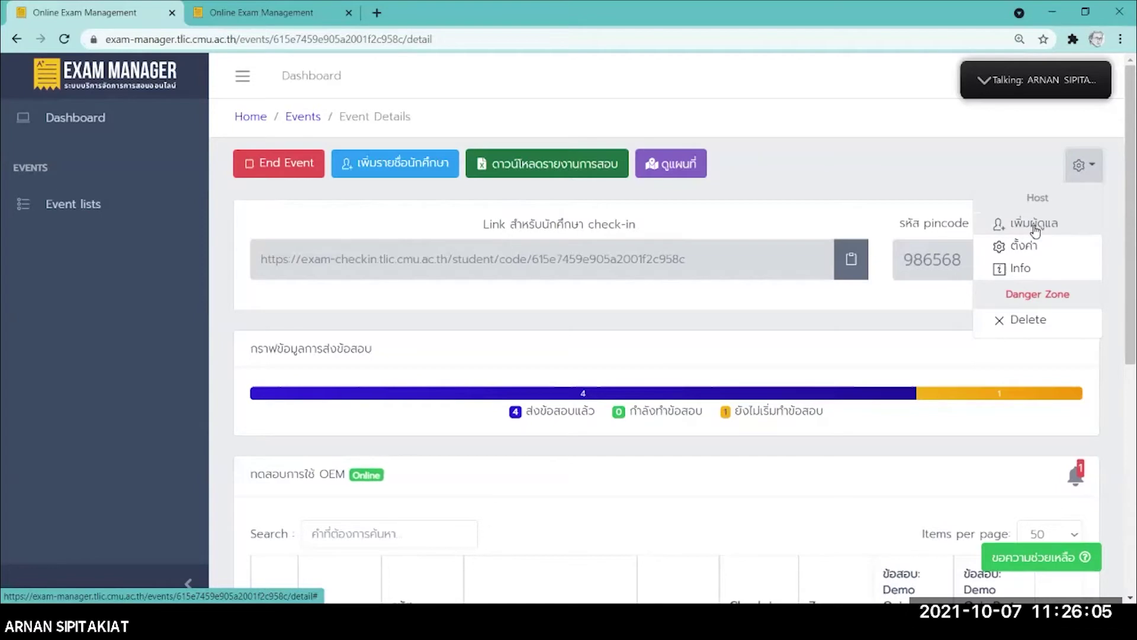
Open the add-admin dialog and view the available admin roles and their explanations
{"action": "left_click", "coordinate": [1035, 230]}
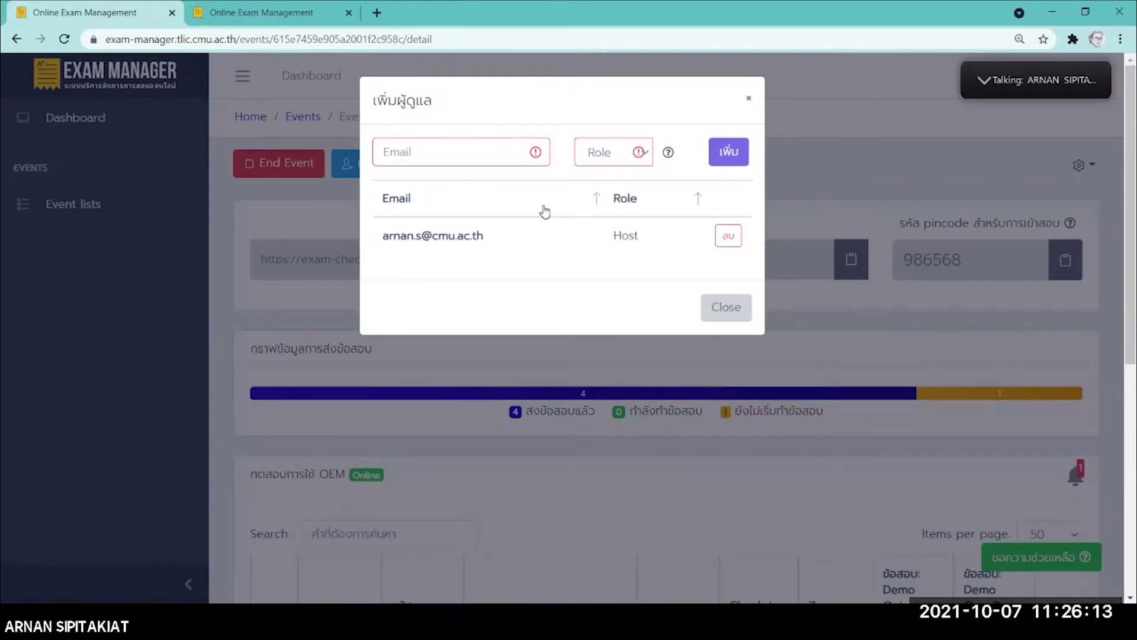
{"action": "left_click", "coordinate": [454, 153]}
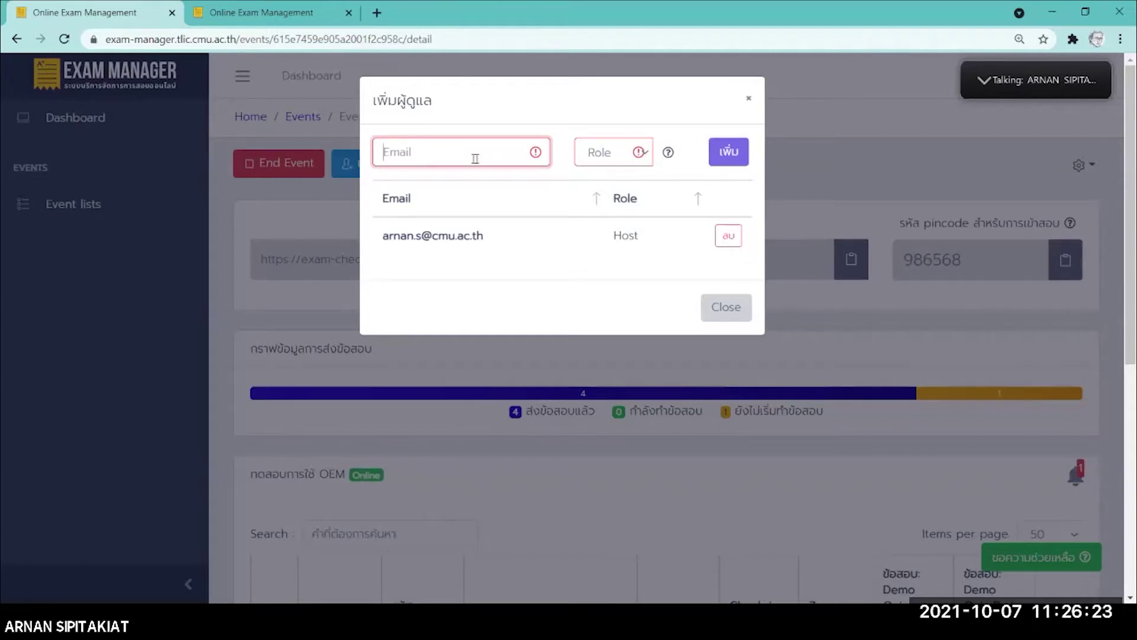
{"action": "left_click", "coordinate": [631, 162]}
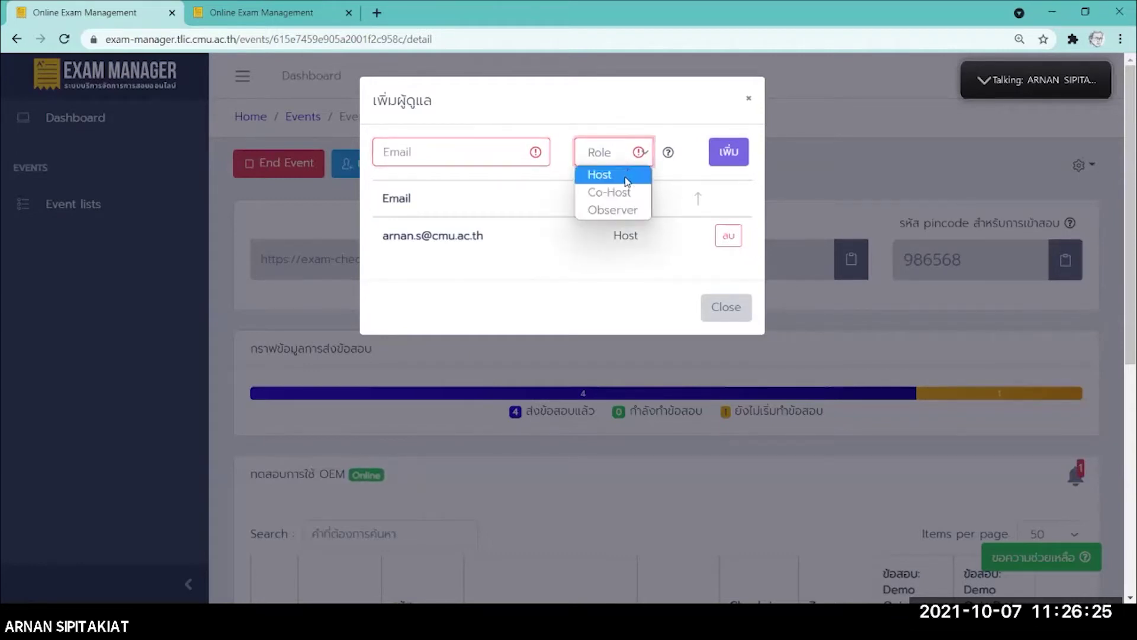
{"action": "left_click", "coordinate": [668, 154]}
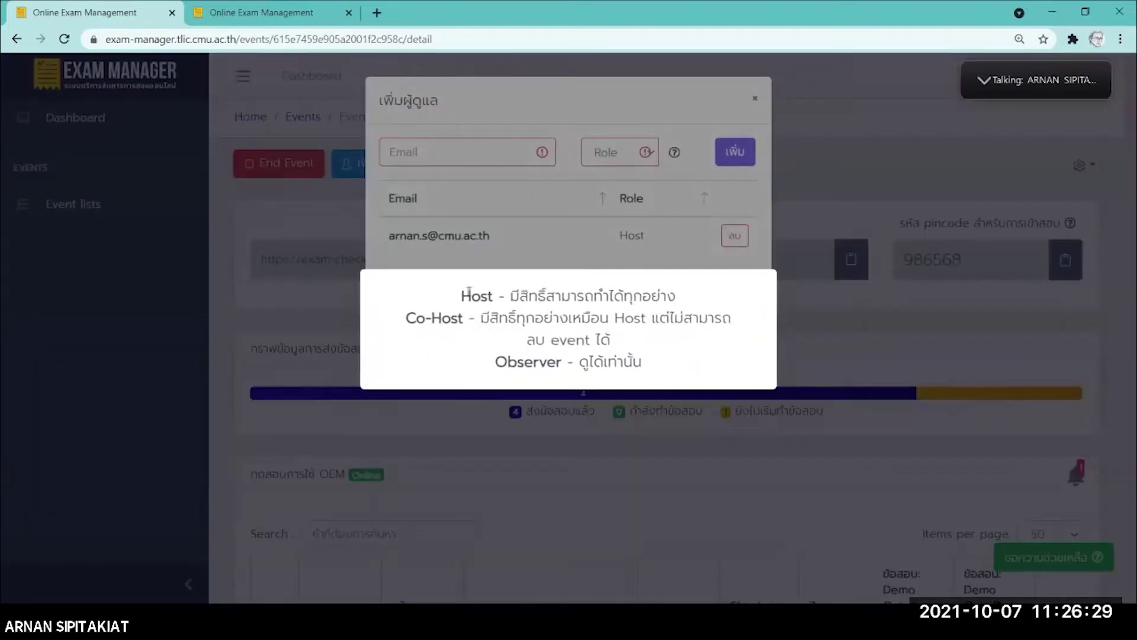
Highlight the Host and Co-Host role descriptions, then close the explanation and the admin dialog
{"action": "left_click_drag", "start_coordinate": [510, 296], "coordinate": [686, 293]}
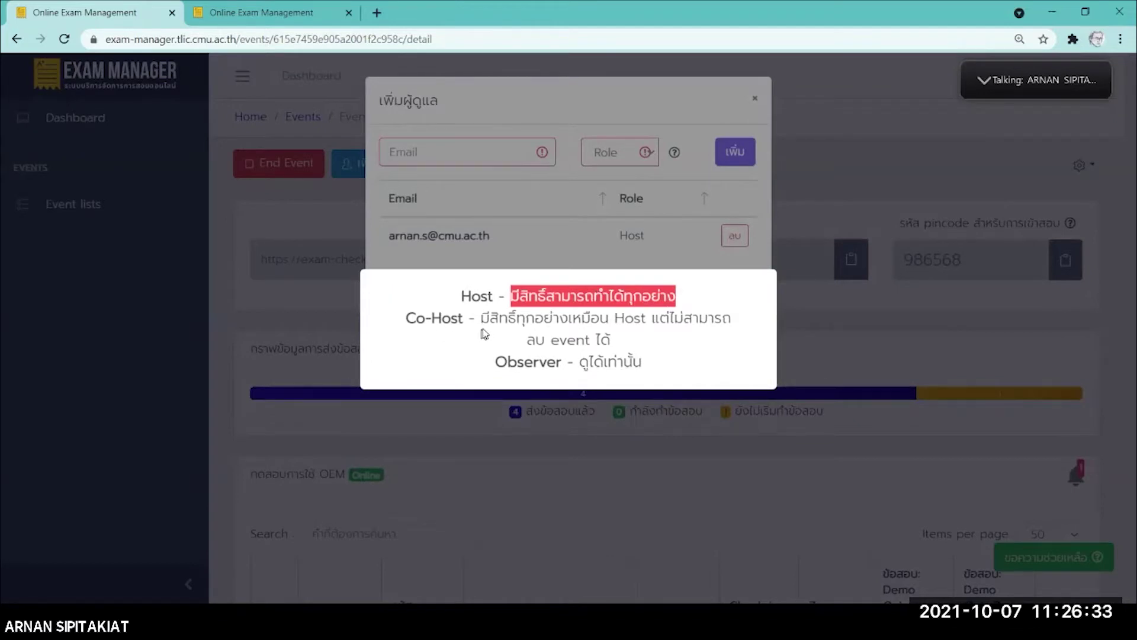
{"action": "left_click", "coordinate": [529, 323]}
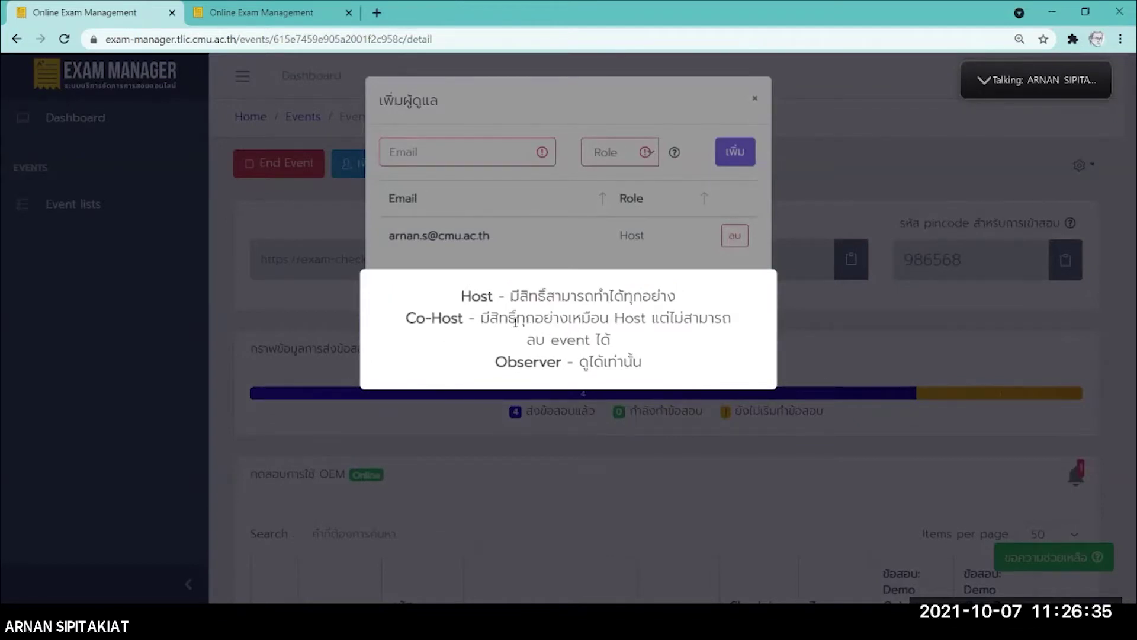
{"action": "left_click_drag", "start_coordinate": [528, 340], "coordinate": [660, 386]}
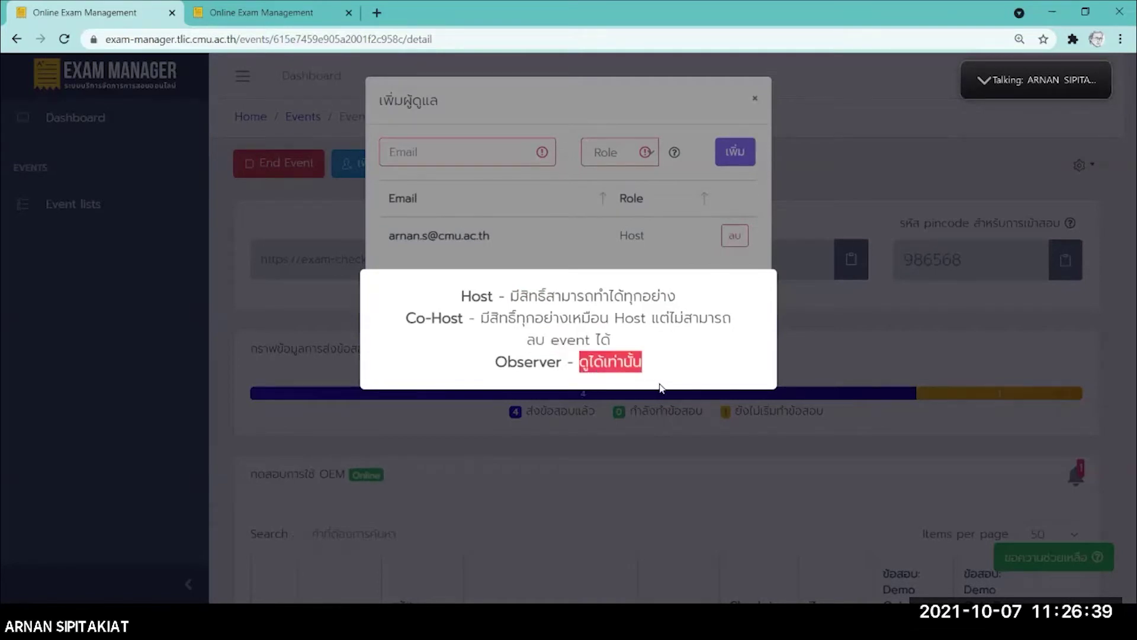
{"action": "left_click", "coordinate": [670, 246]}
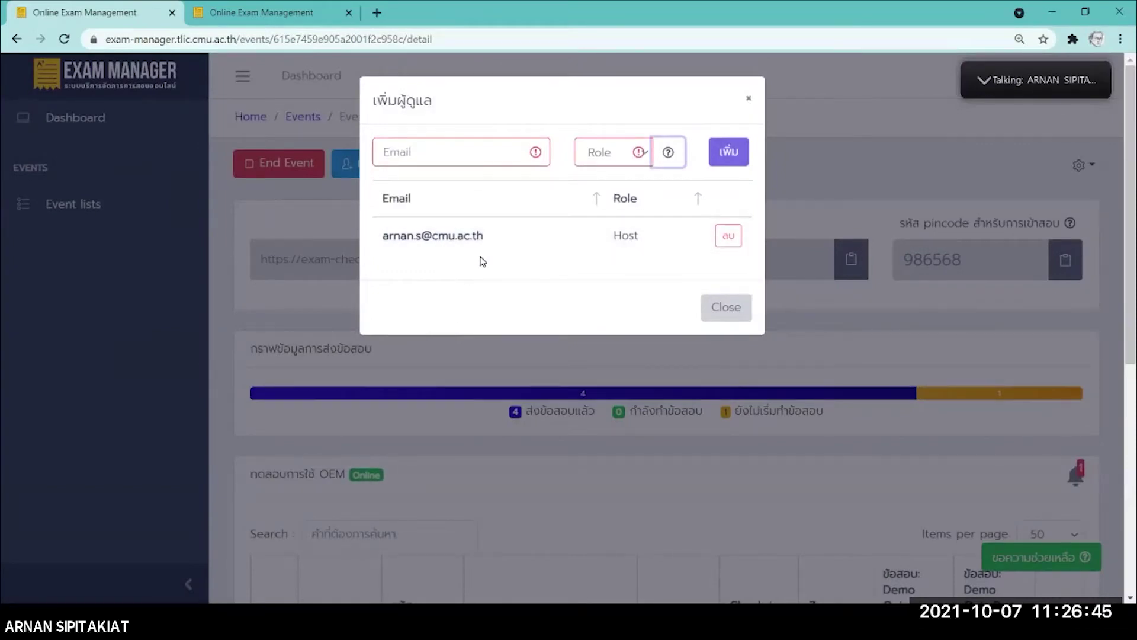
{"action": "left_click", "coordinate": [729, 311]}
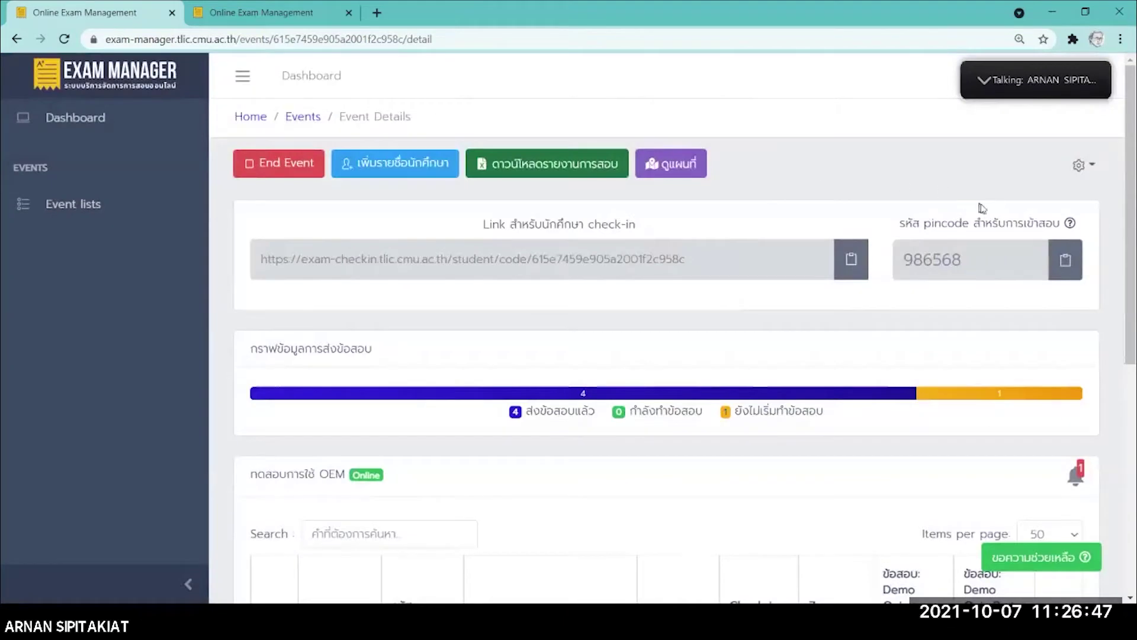
{"action": "left_click", "coordinate": [1081, 166]}
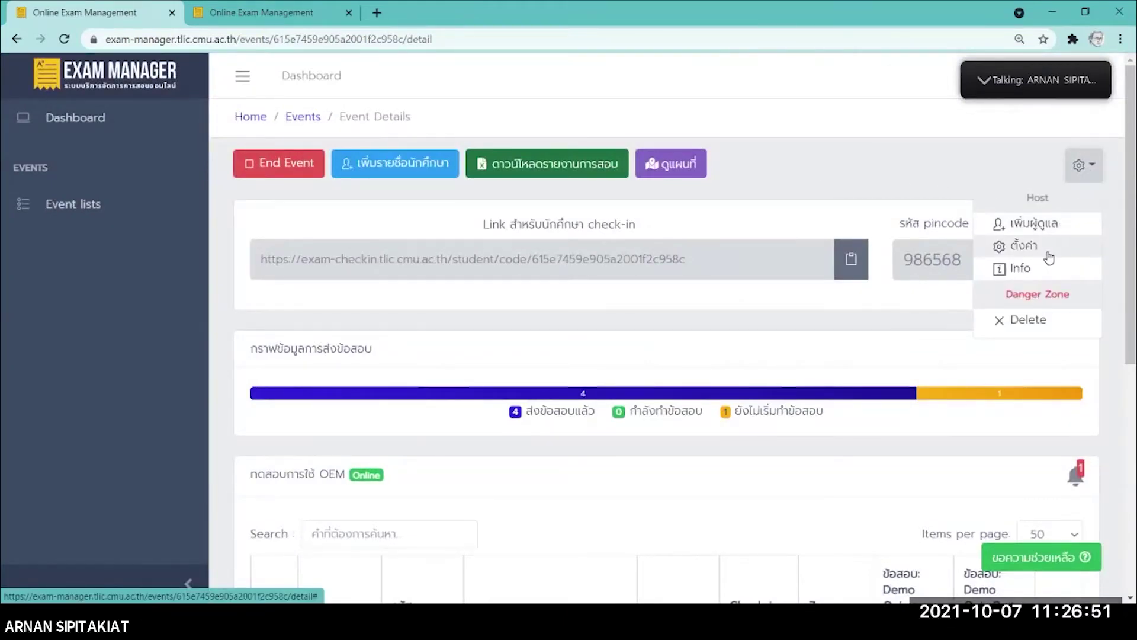
{"action": "left_click", "coordinate": [1047, 252]}
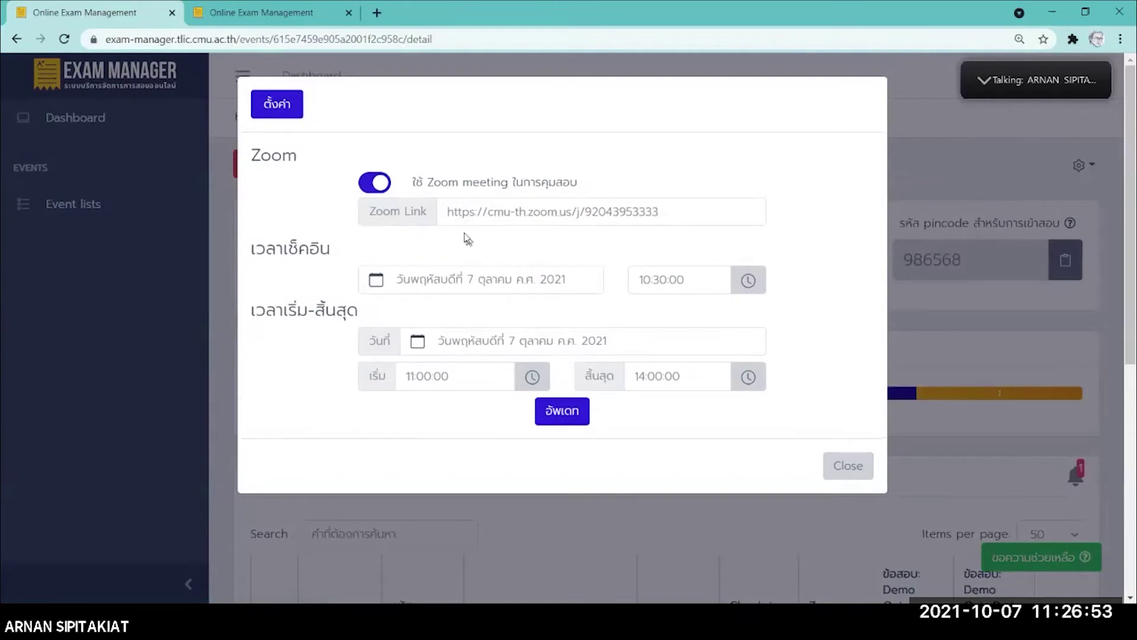
{"action": "left_click_drag", "start_coordinate": [451, 211], "coordinate": [675, 216]}
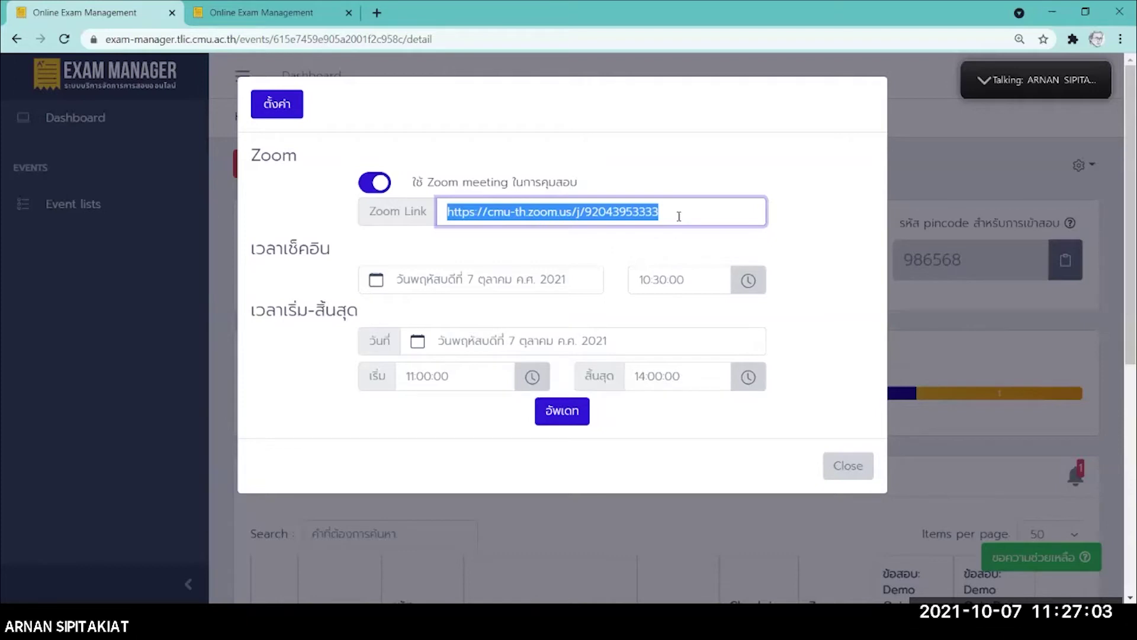
{"action": "left_click", "coordinate": [669, 210]}
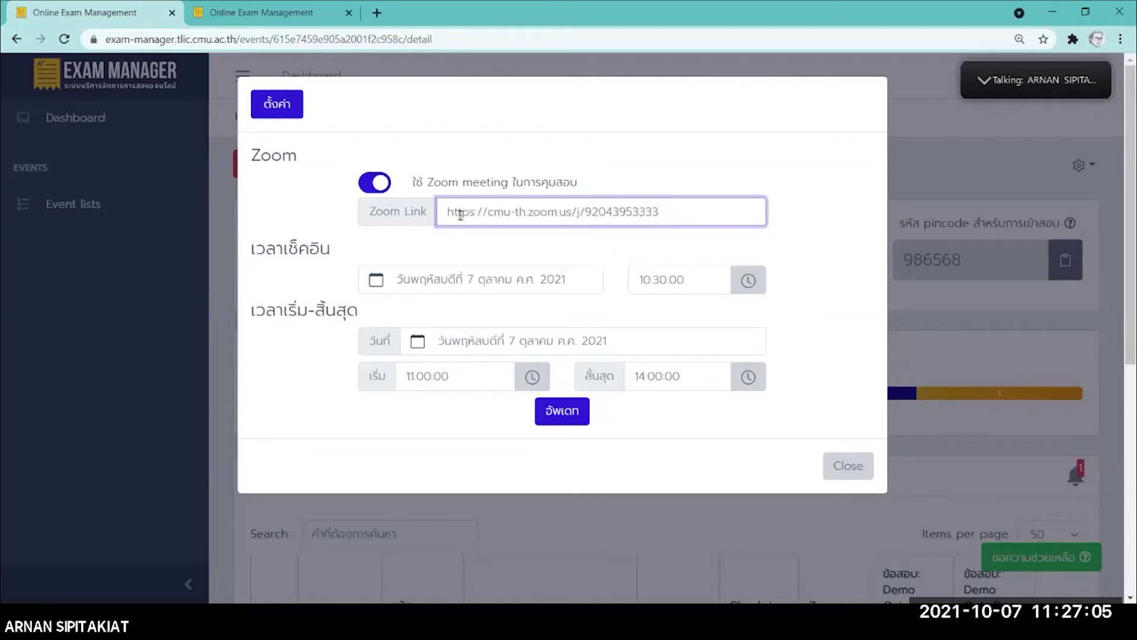
{"action": "left_click_drag", "start_coordinate": [448, 212], "coordinate": [665, 237]}
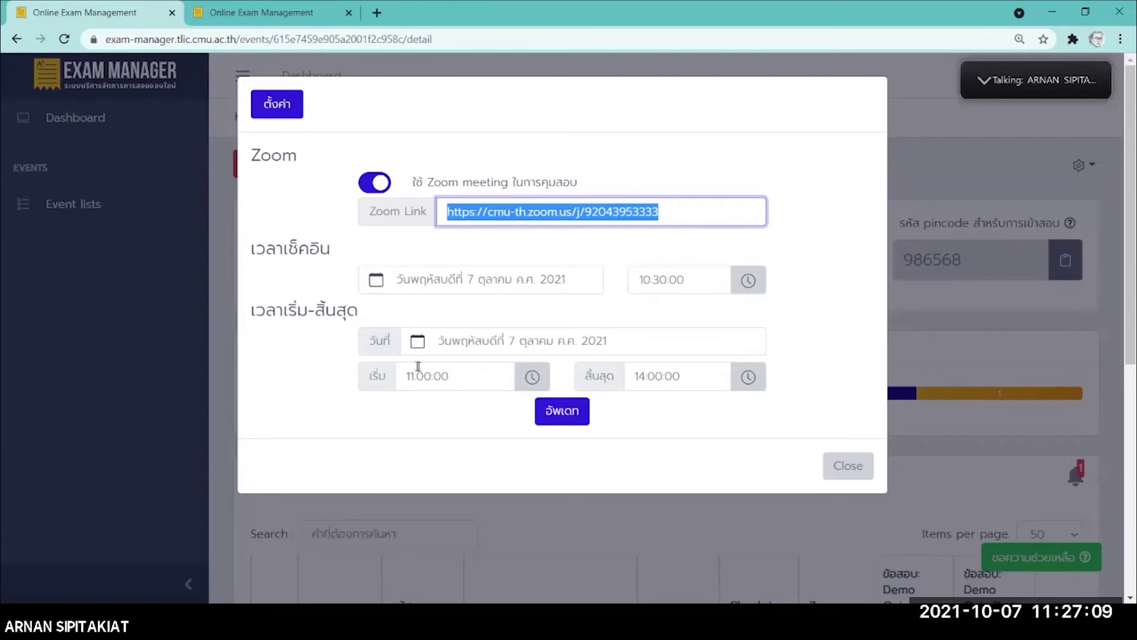
{"action": "left_click", "coordinate": [850, 468]}
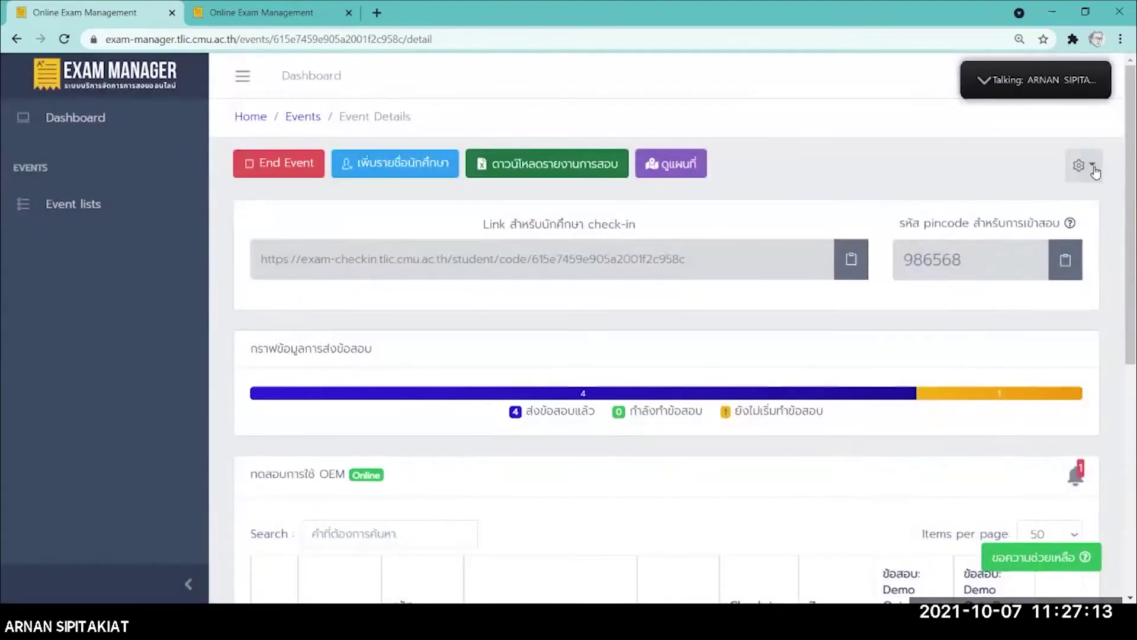
{"action": "left_click", "coordinate": [1094, 170]}
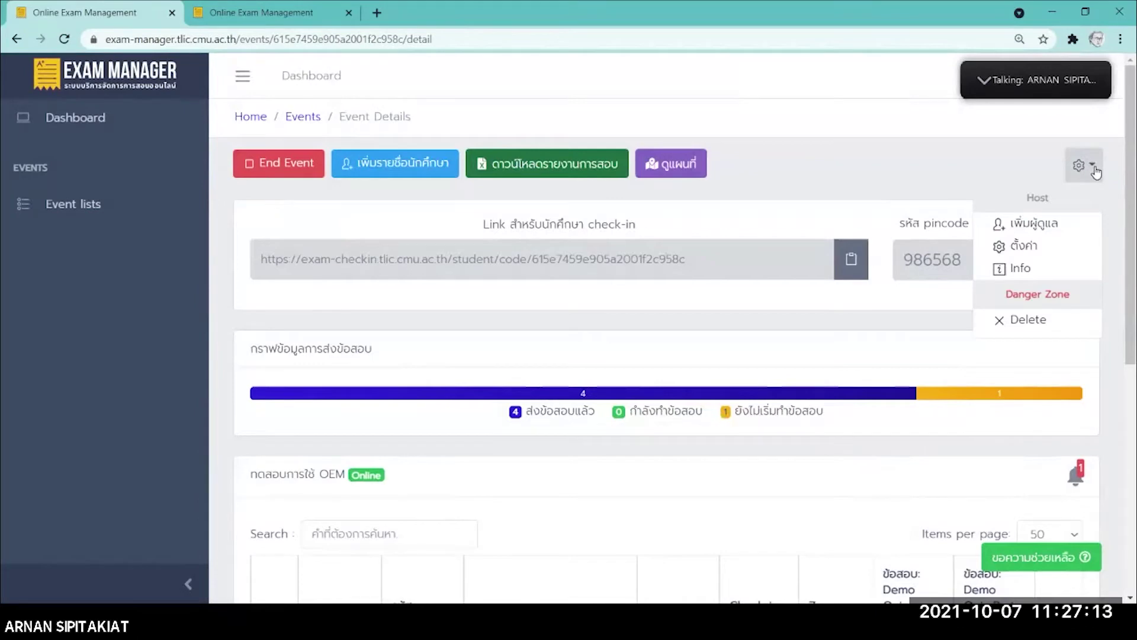
{"action": "left_click", "coordinate": [1017, 270]}
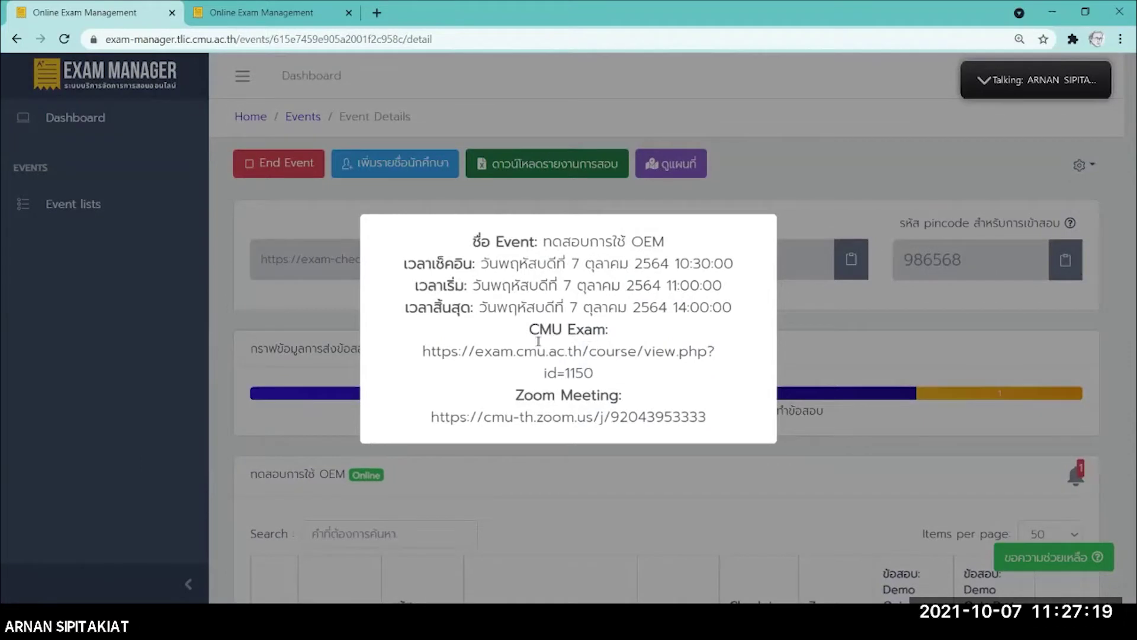
{"action": "left_click_drag", "start_coordinate": [431, 352], "coordinate": [712, 379]}
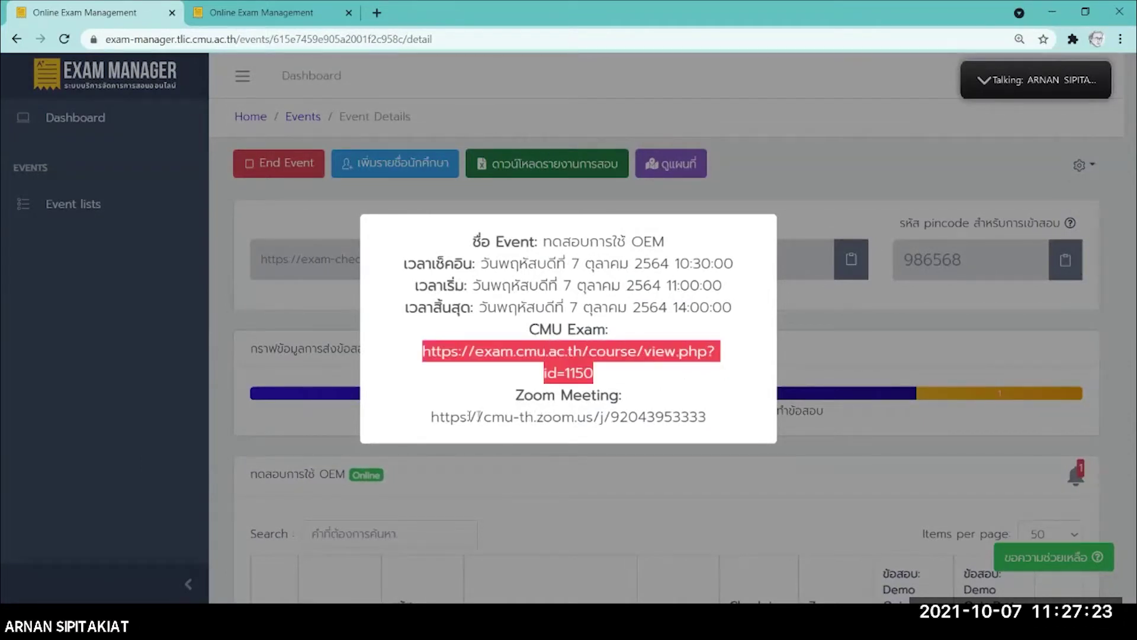
{"action": "left_click_drag", "start_coordinate": [437, 418], "coordinate": [716, 428]}
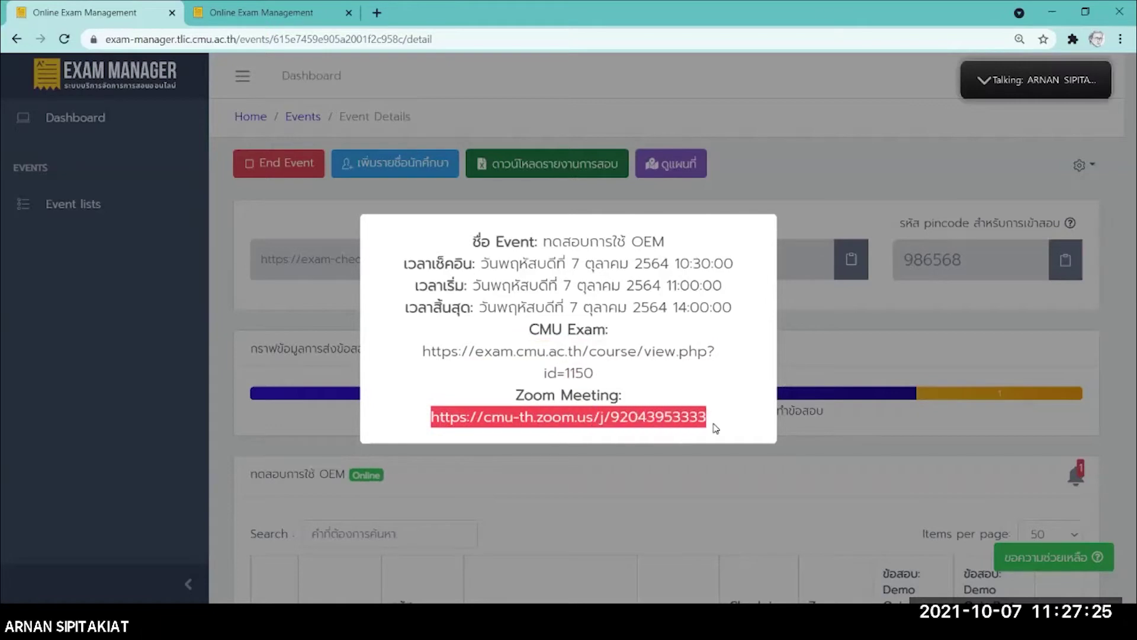
{"action": "left_click", "coordinate": [810, 211]}
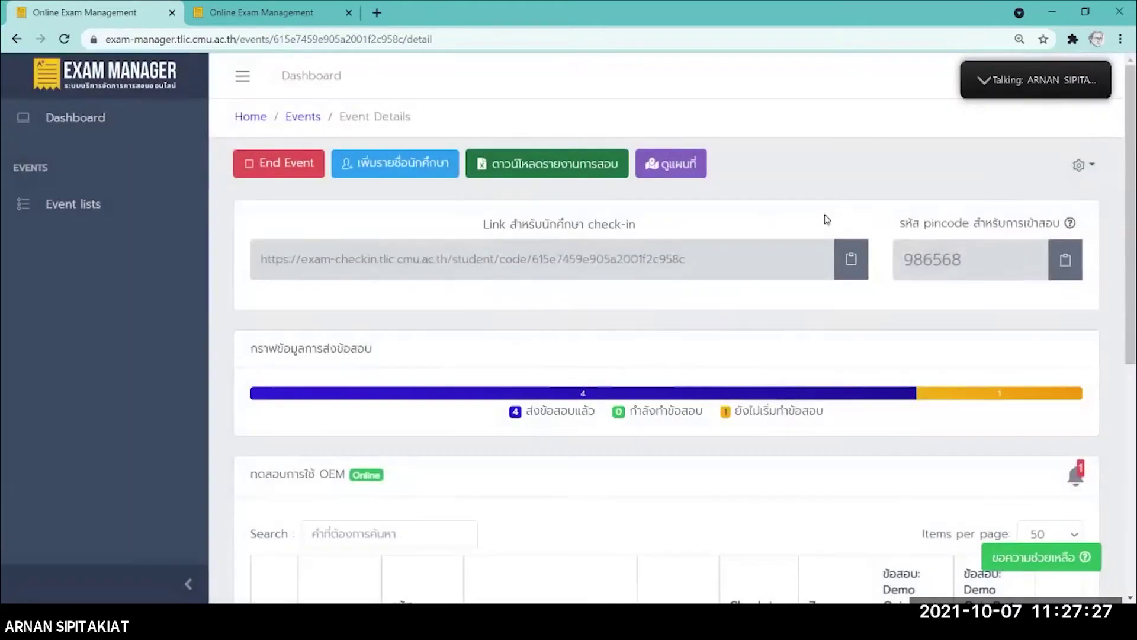
{"action": "left_click", "coordinate": [1097, 173]}
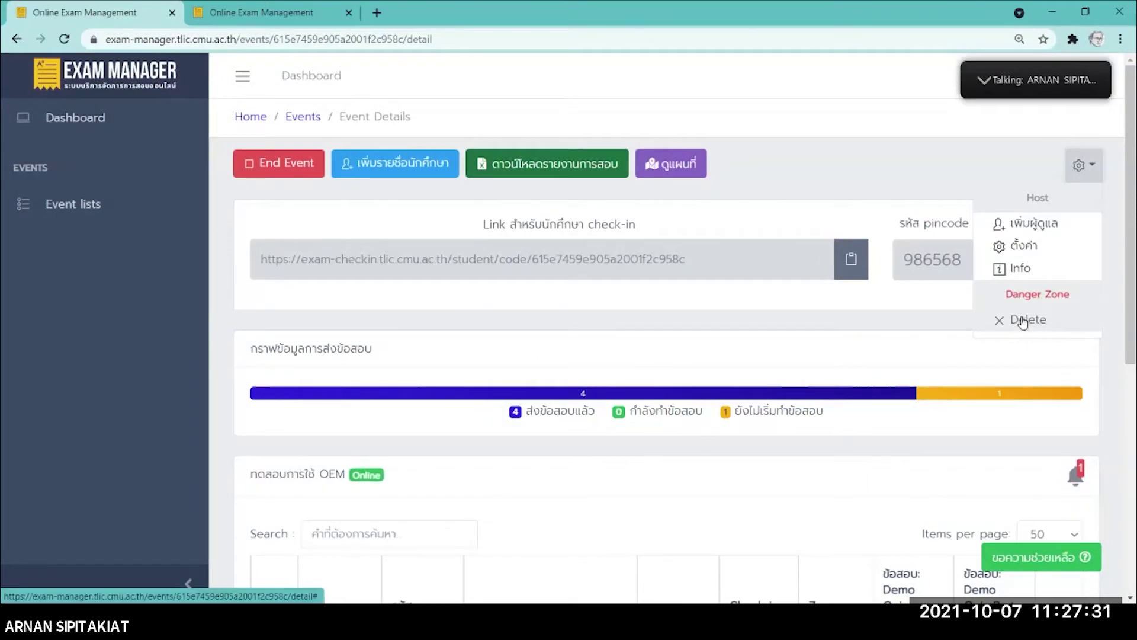
{"action": "left_click", "coordinate": [856, 161]}
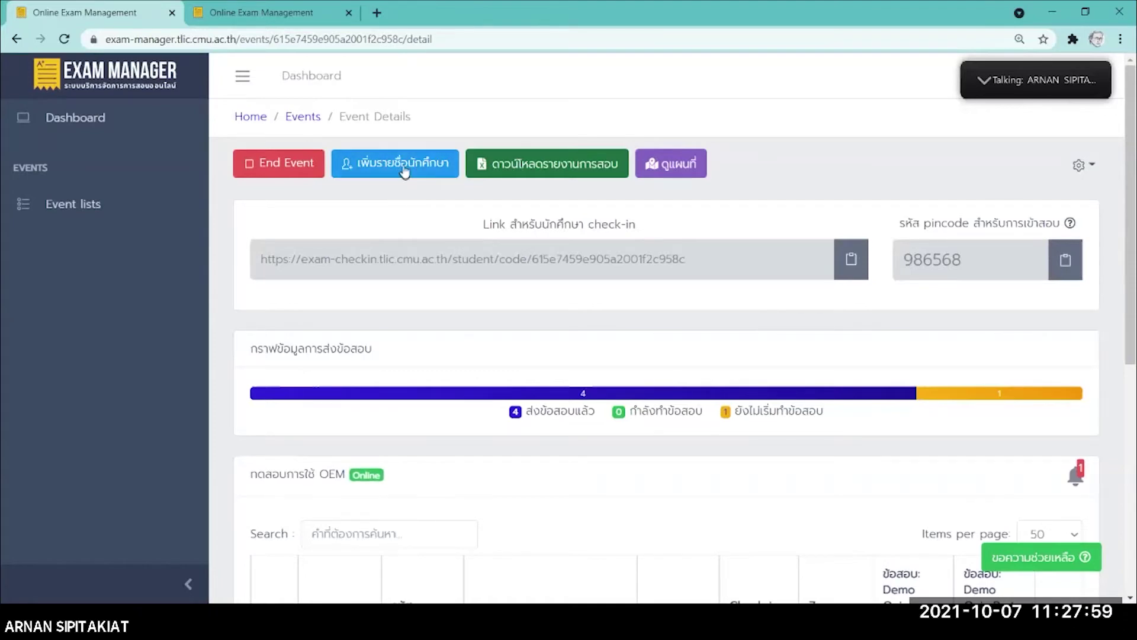
{"action": "left_click", "coordinate": [404, 166]}
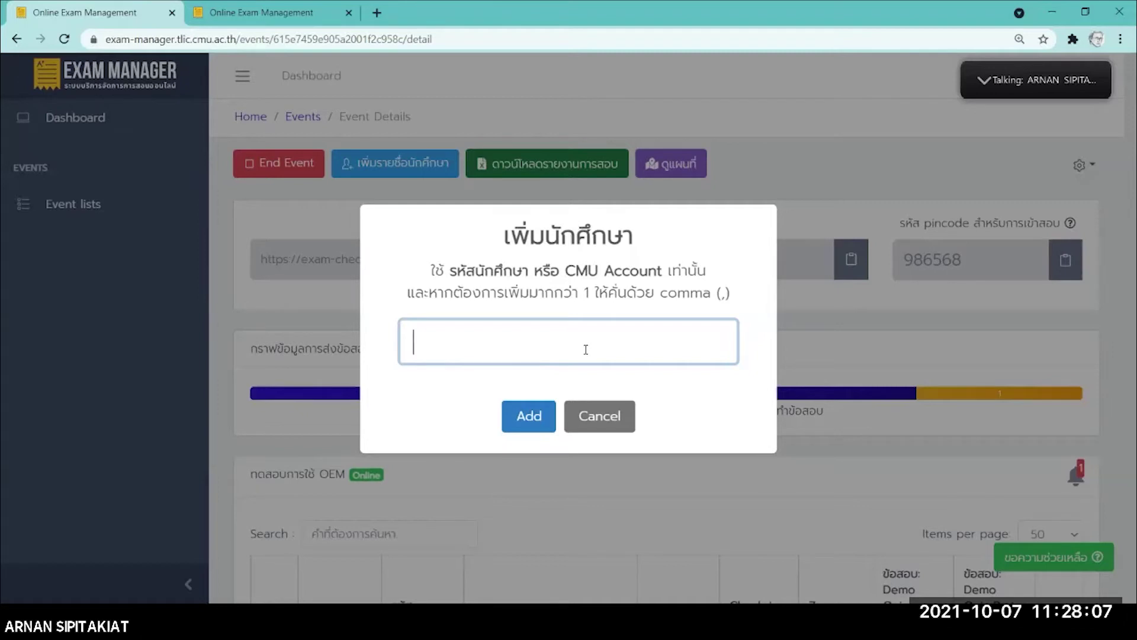
{"action": "left_click", "coordinate": [608, 352]}
{"action": "type", "text": "wkw"}
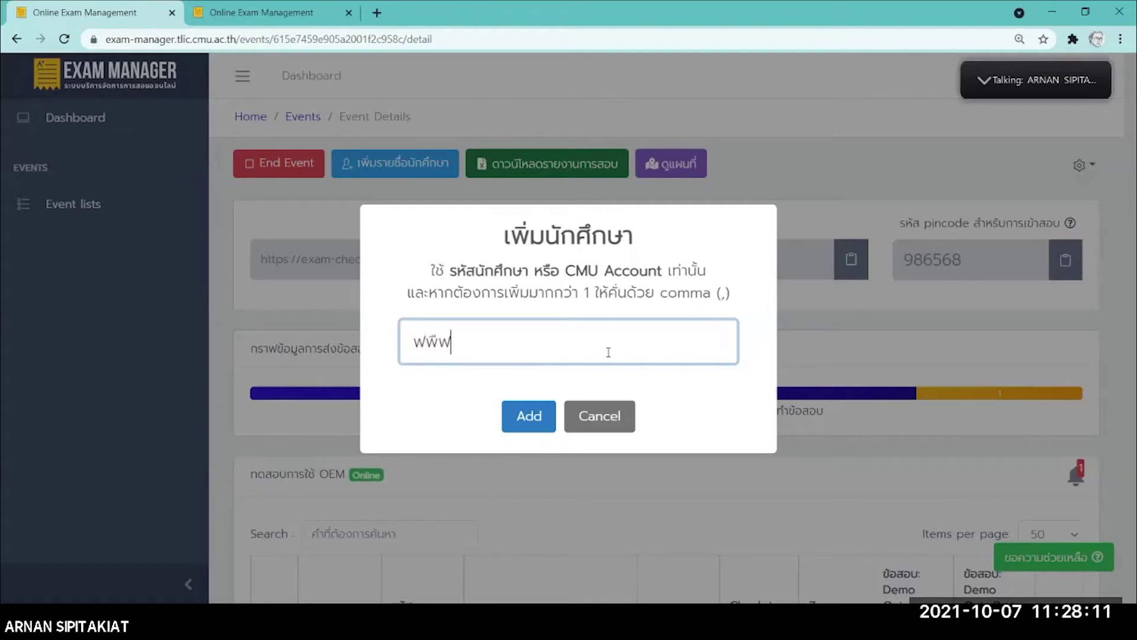
{"action": "key", "text": "BackSpace"}
{"action": "key", "text": "BackSpace"}
{"action": "key", "text": "BackSpace"}
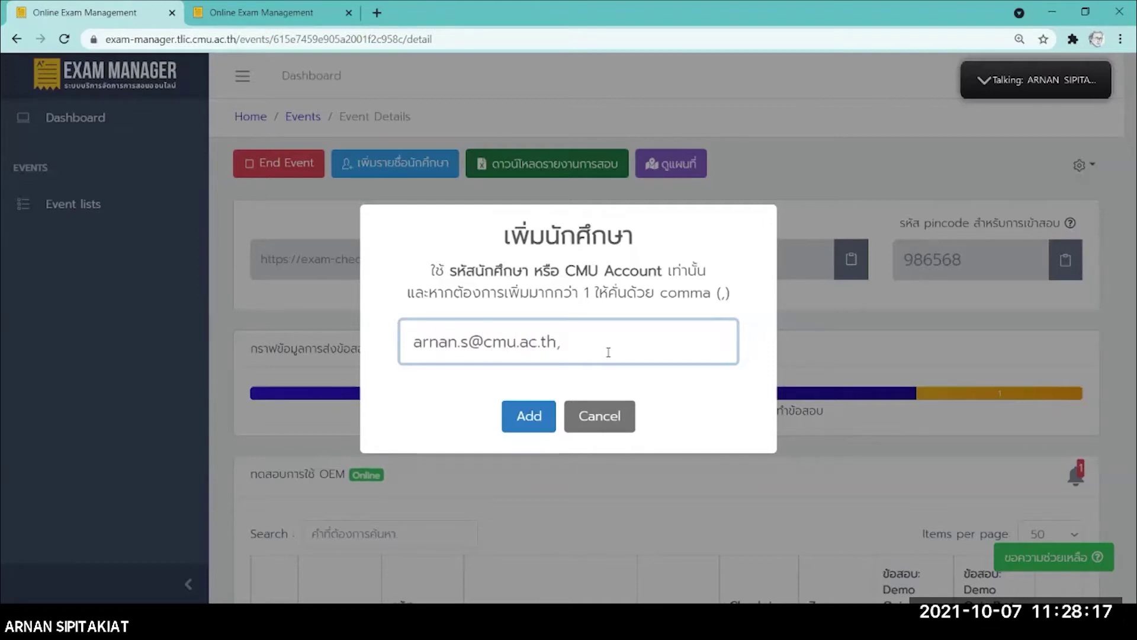
{"action": "left_click_drag", "start_coordinate": [612, 347], "coordinate": [380, 355]}
{"action": "key", "text": "BackSpace"}
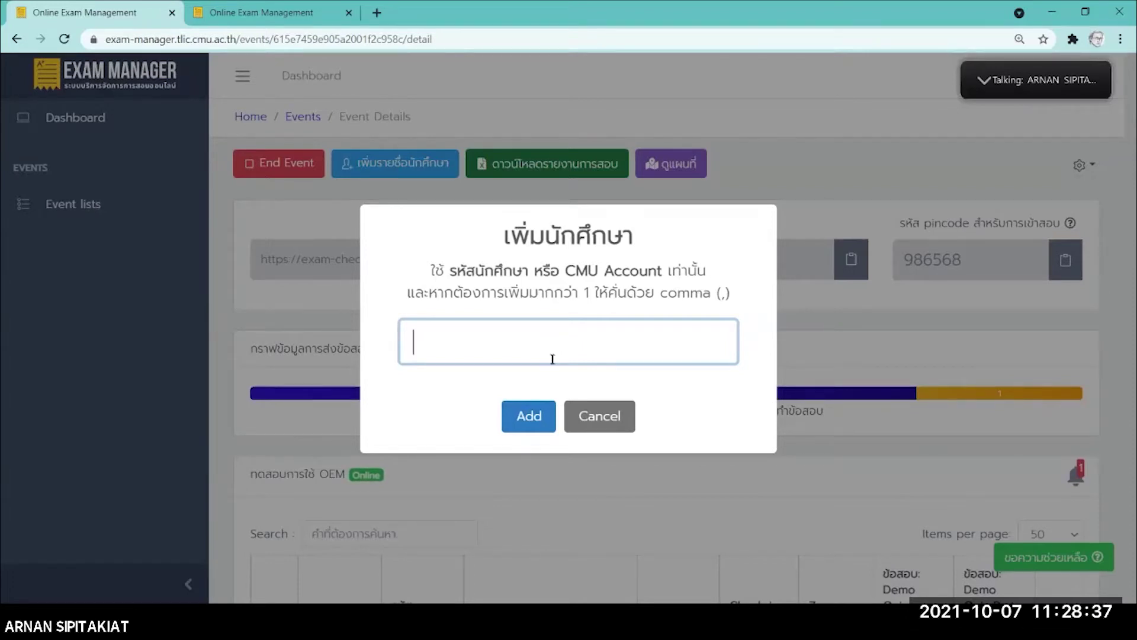
{"action": "left_click", "coordinate": [605, 417]}
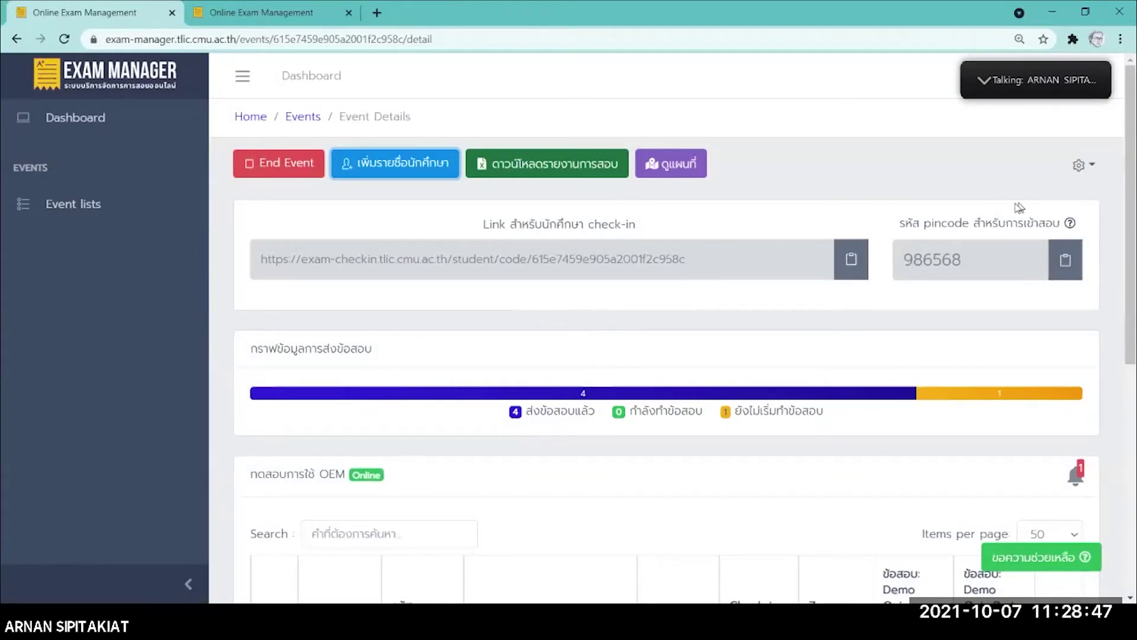
{"action": "scroll", "coordinate": [940, 302], "scroll_direction": "down", "scroll_amount": 3}
{"action": "scroll", "coordinate": [942, 305], "scroll_direction": "down", "scroll_amount": 5}
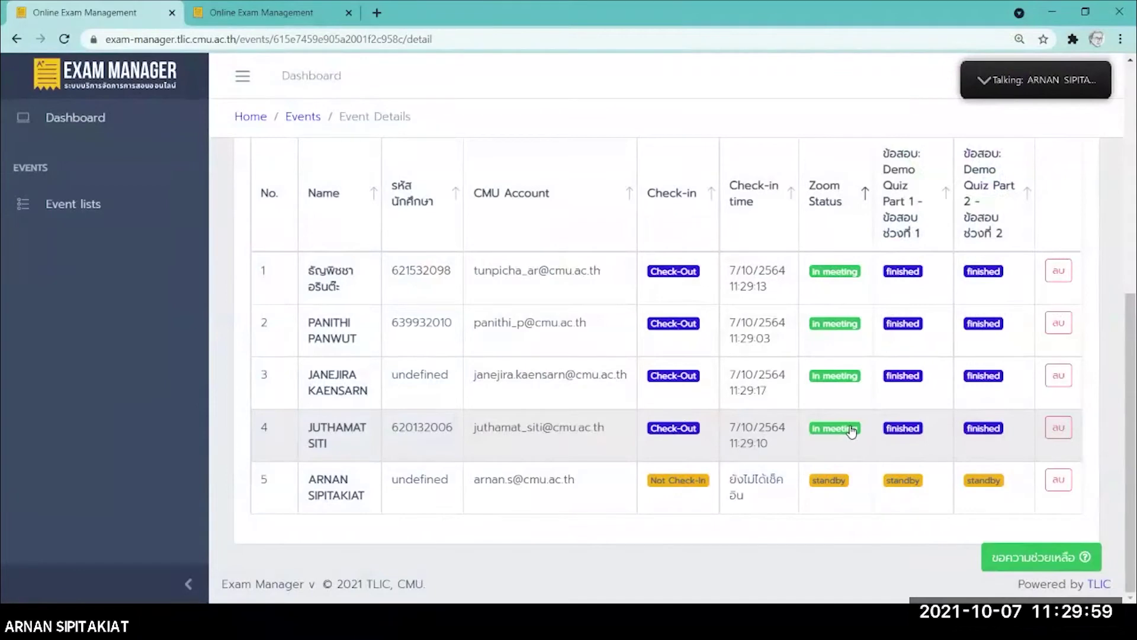
{"action": "scroll", "coordinate": [792, 425], "scroll_direction": "up", "scroll_amount": 1}
{"action": "scroll", "coordinate": [795, 425], "scroll_direction": "down", "scroll_amount": 1}
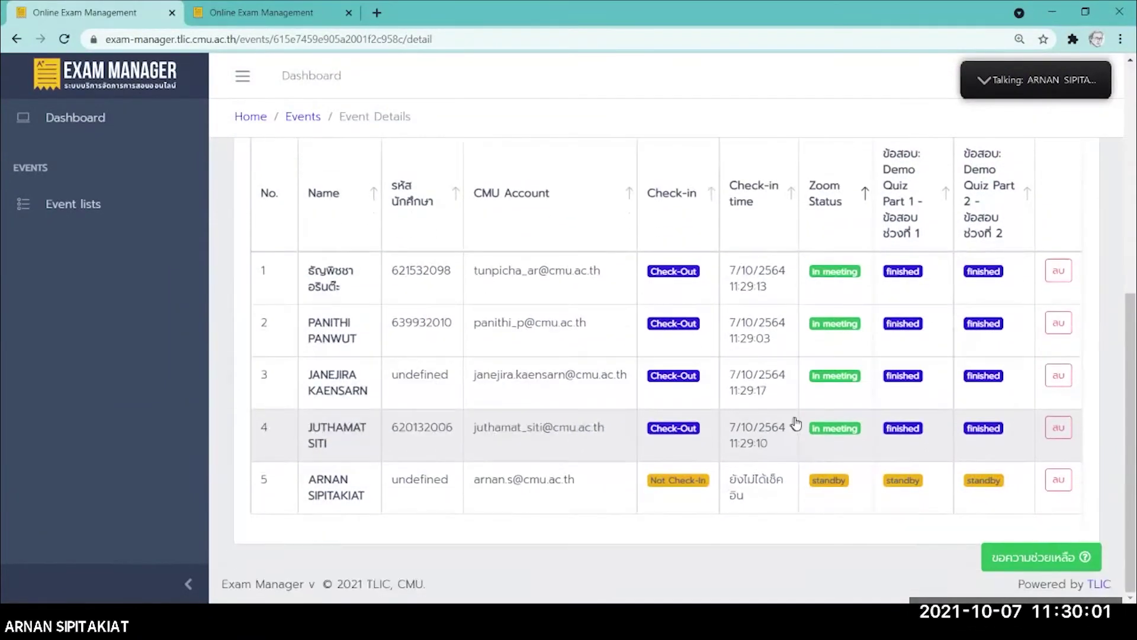
{"action": "scroll", "coordinate": [801, 422], "scroll_direction": "up", "scroll_amount": 5}
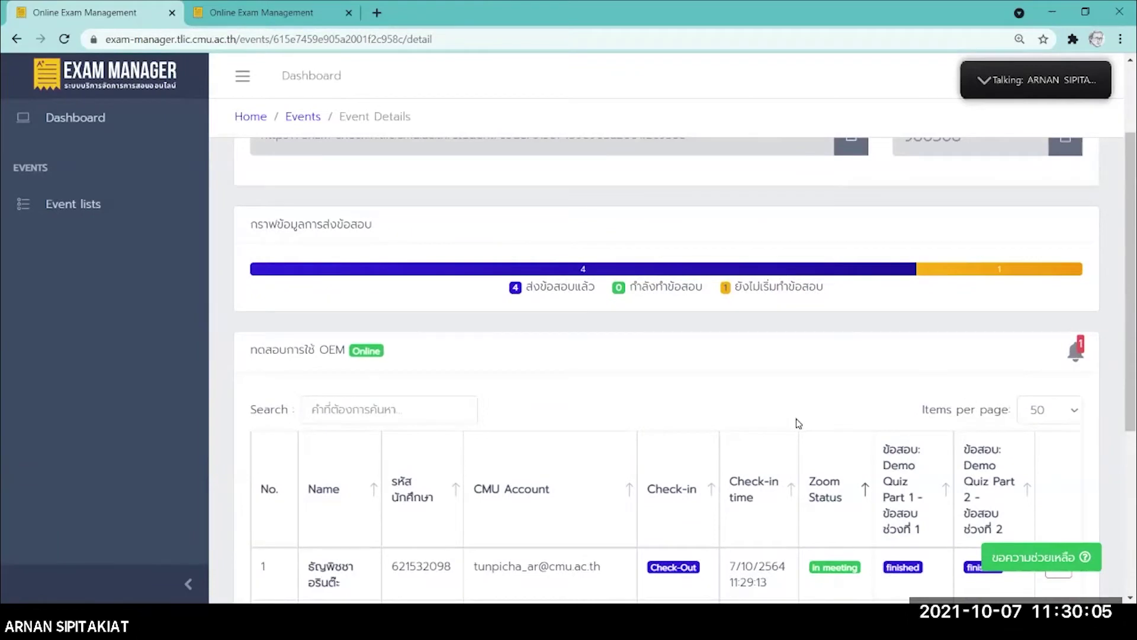
{"action": "scroll", "coordinate": [799, 422], "scroll_direction": "up", "scroll_amount": 1}
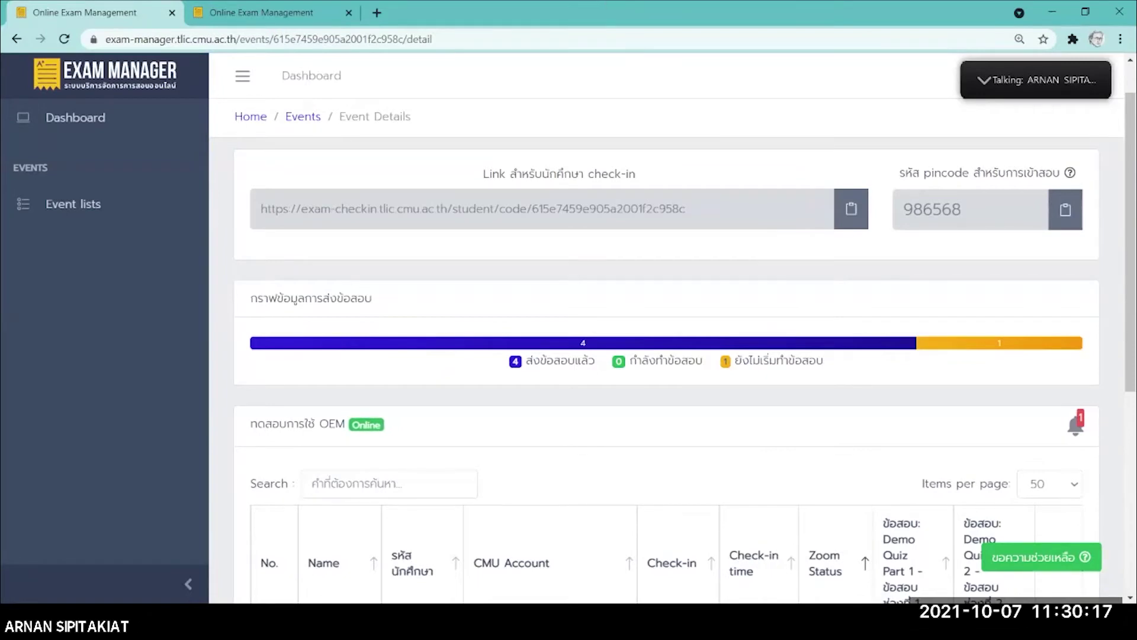
{"action": "key", "text": "alt+Tab"}
{"action": "key", "text": "Right"}
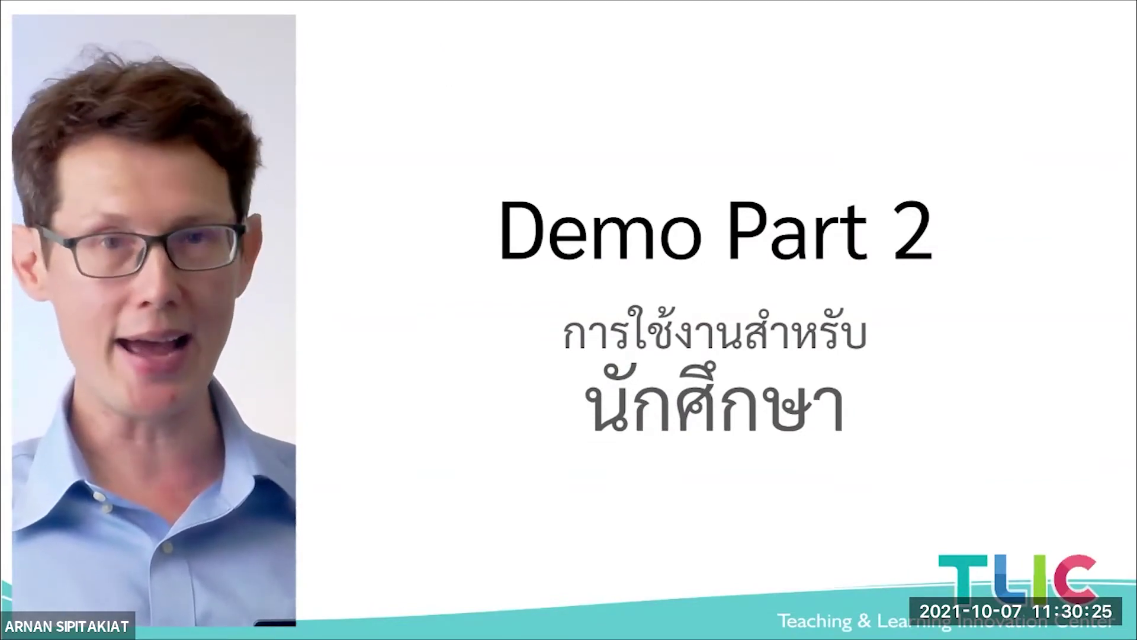
Advance the slideshow to the 'ขั้นตอนการเข้าสอบ' slide listing the five exam steps
{"action": "key", "text": "Right"}
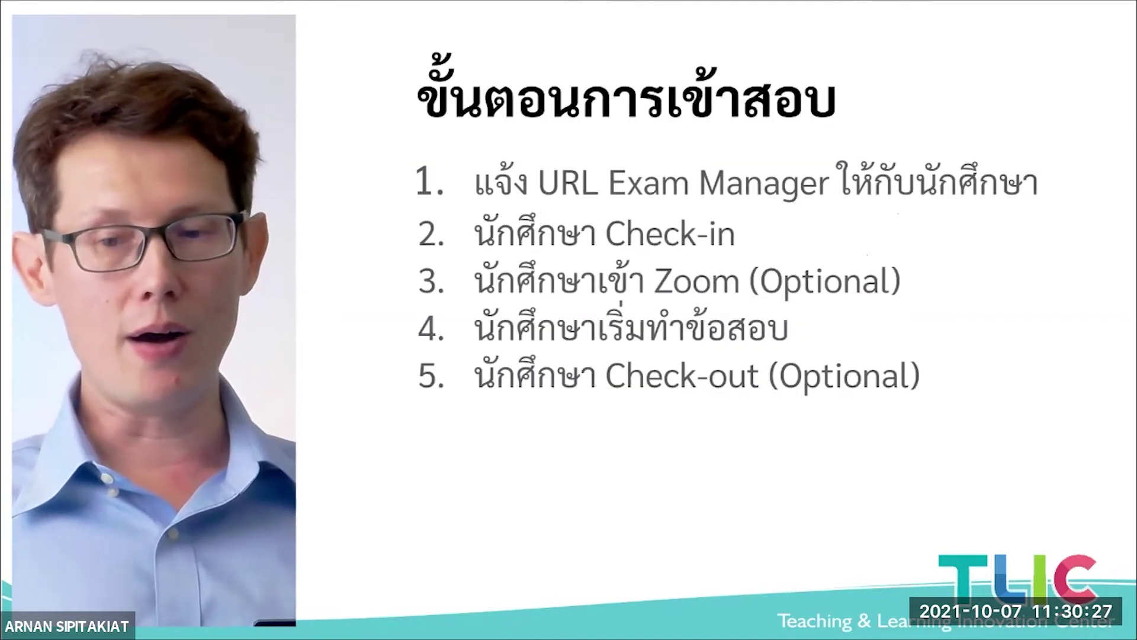
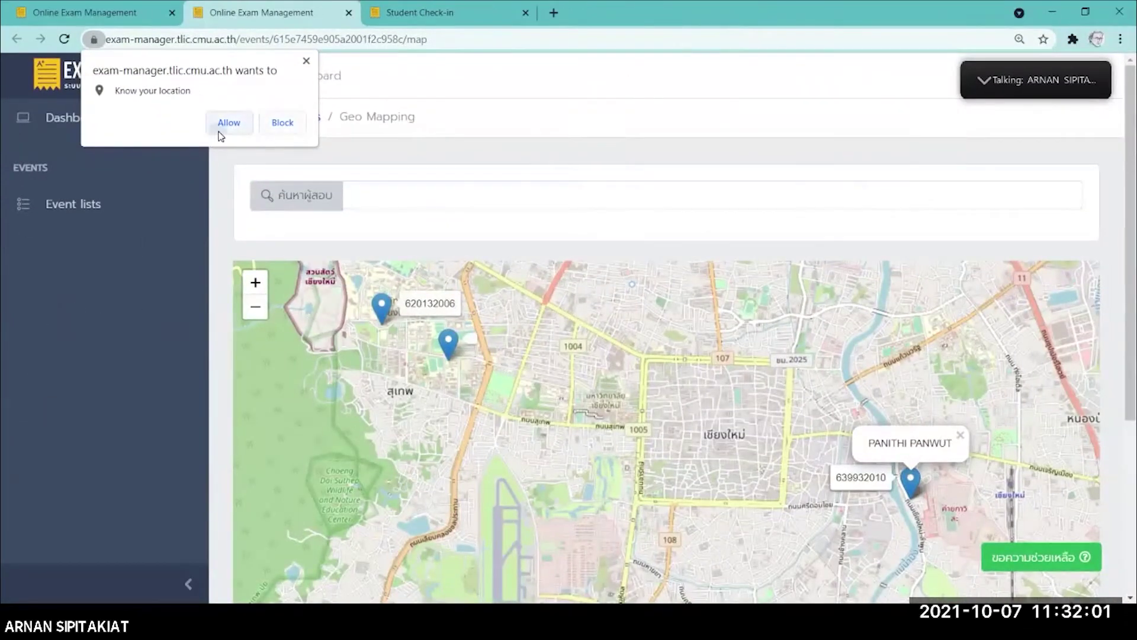
Allow location access, view the examinee markers near campus, and switch to the Student Check-in tab
{"action": "left_click", "coordinate": [222, 124]}
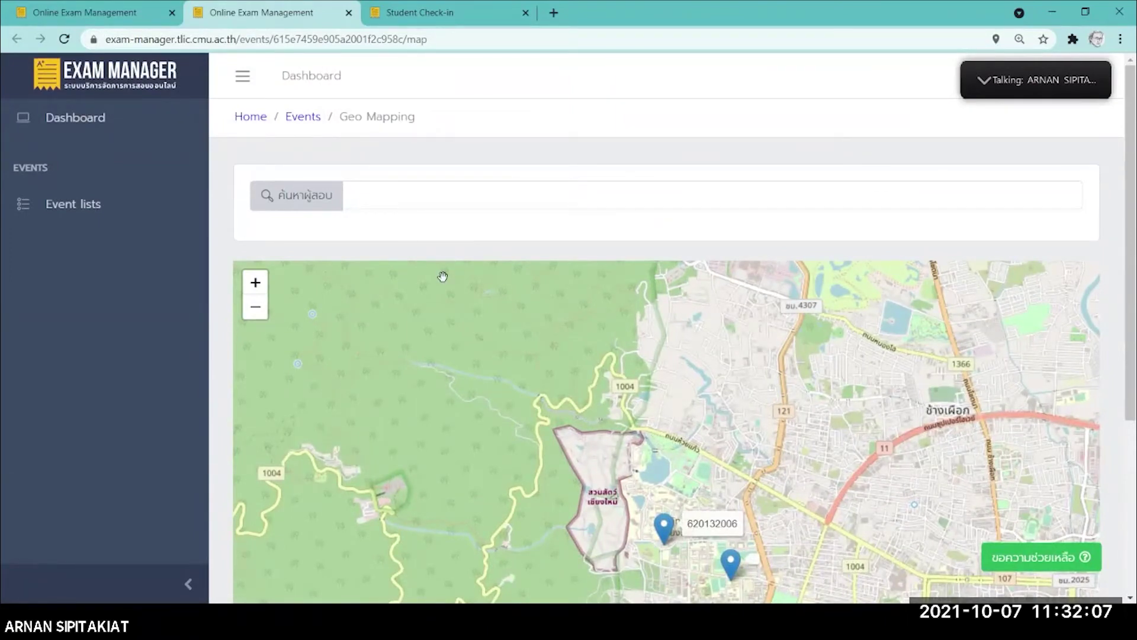
{"action": "scroll", "coordinate": [765, 511], "scroll_direction": "down", "scroll_amount": 1}
{"action": "left_click_drag", "start_coordinate": [764, 511], "coordinate": [669, 374]}
{"action": "scroll", "coordinate": [652, 388], "scroll_direction": "up", "scroll_amount": 2}
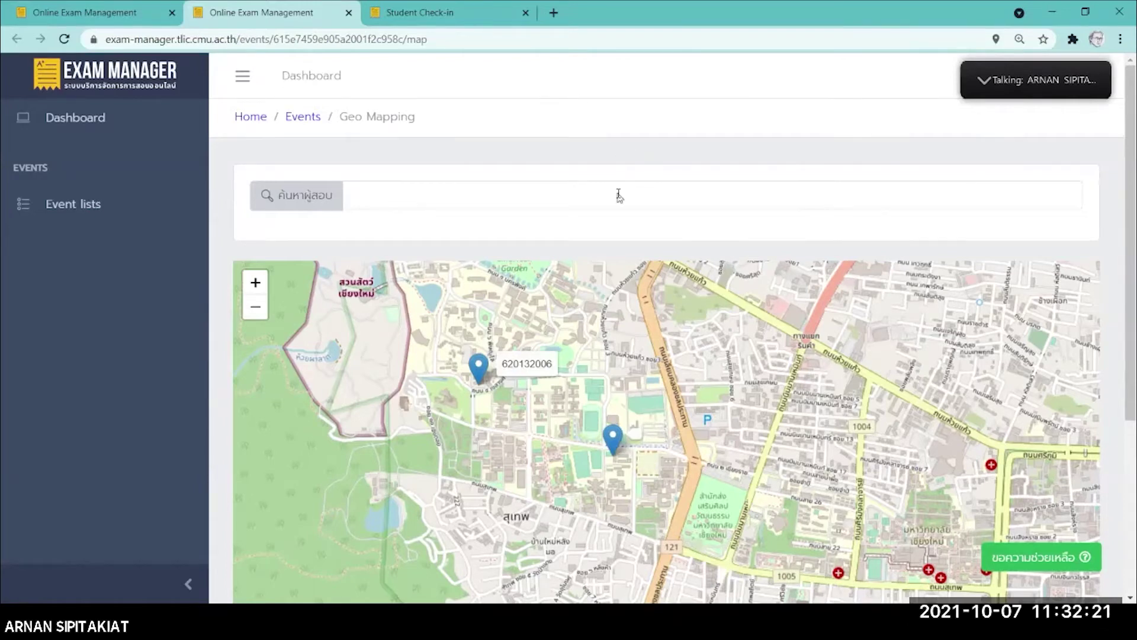
{"action": "left_click", "coordinate": [441, 12]}
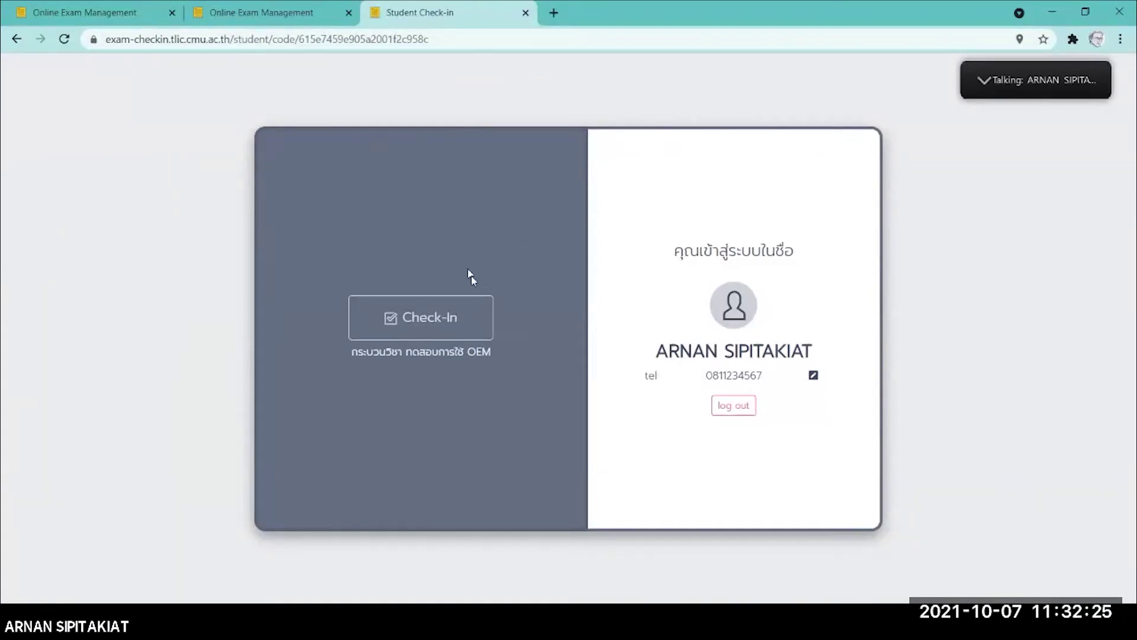
Load the check-in link with its last character deleted to trigger the 'ไม่มีการสอบนี้' error
{"action": "left_click", "coordinate": [433, 324]}
{"action": "left_click", "coordinate": [432, 39]}
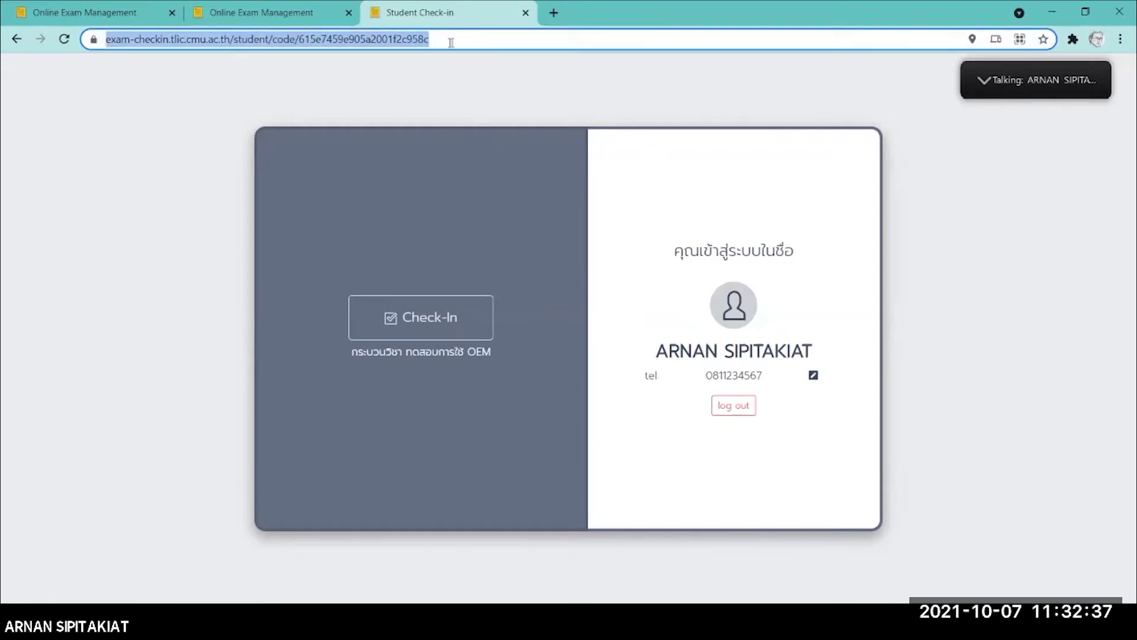
{"action": "left_click", "coordinate": [450, 40]}
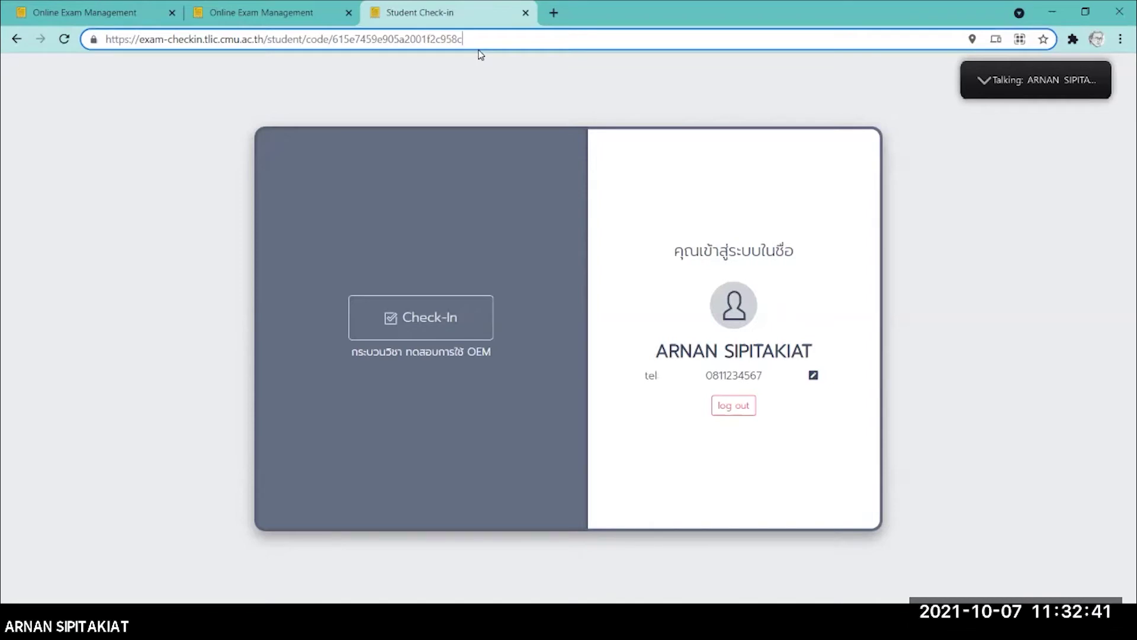
{"action": "key", "text": "BackSpace"}
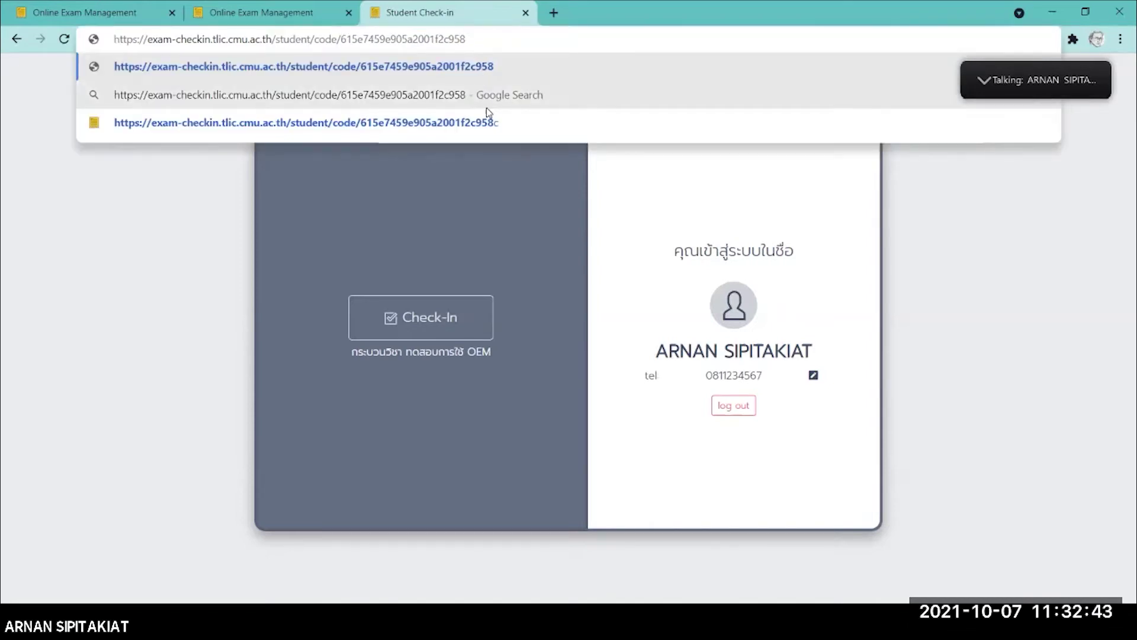
{"action": "left_click", "coordinate": [532, 75]}
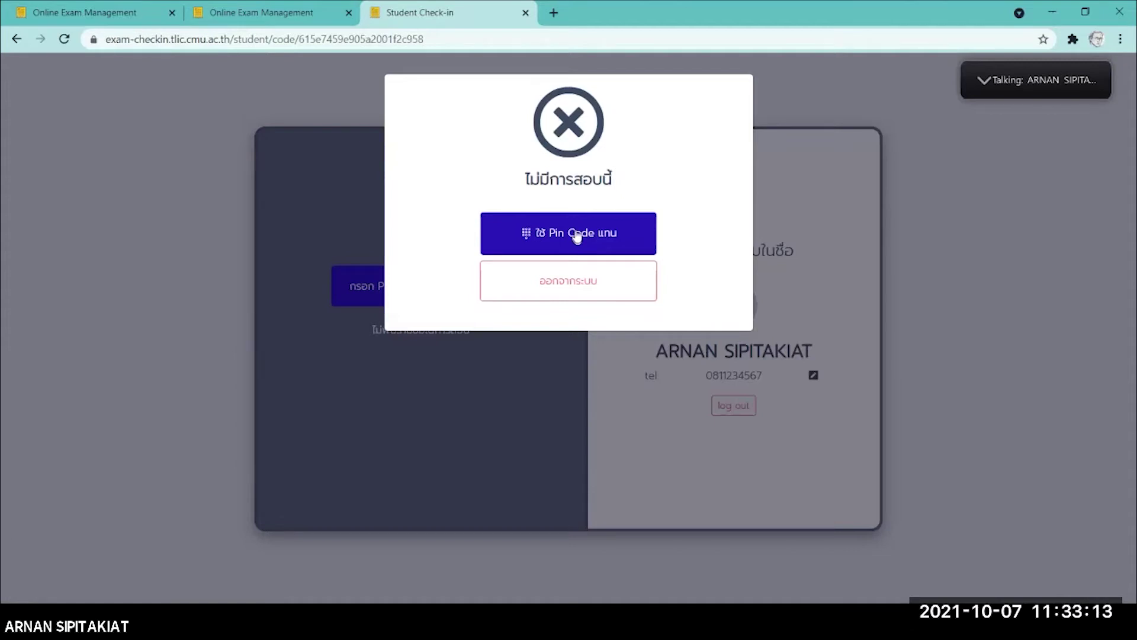
Switch to PIN code entry and paste the pincode copied from the Exam Manager event details
{"action": "left_click", "coordinate": [572, 236]}
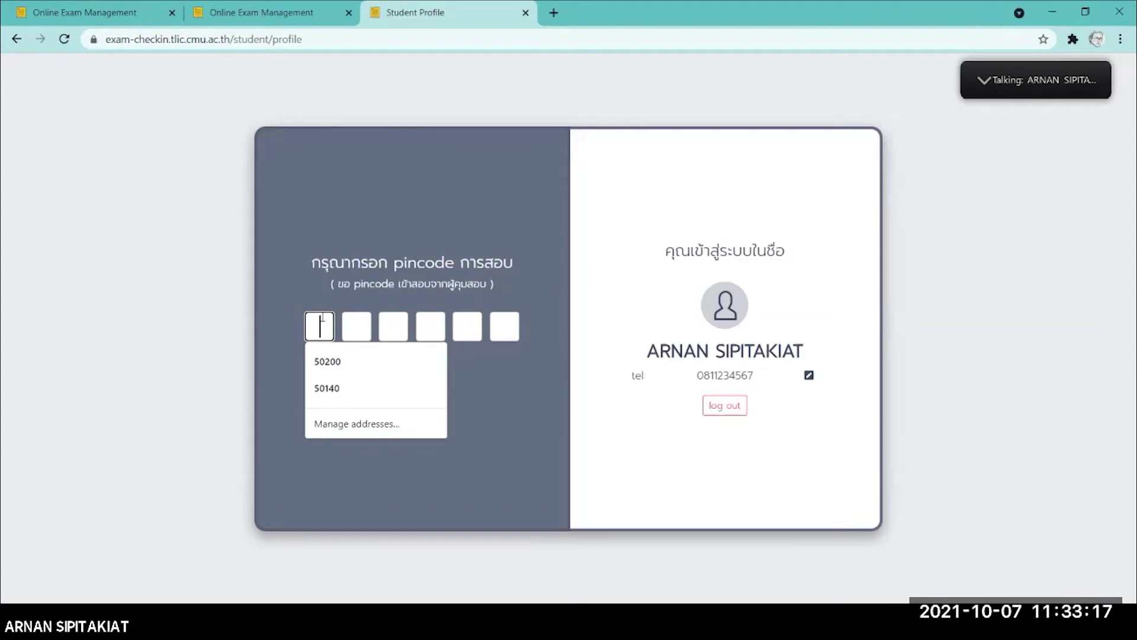
{"action": "left_click", "coordinate": [83, 13]}
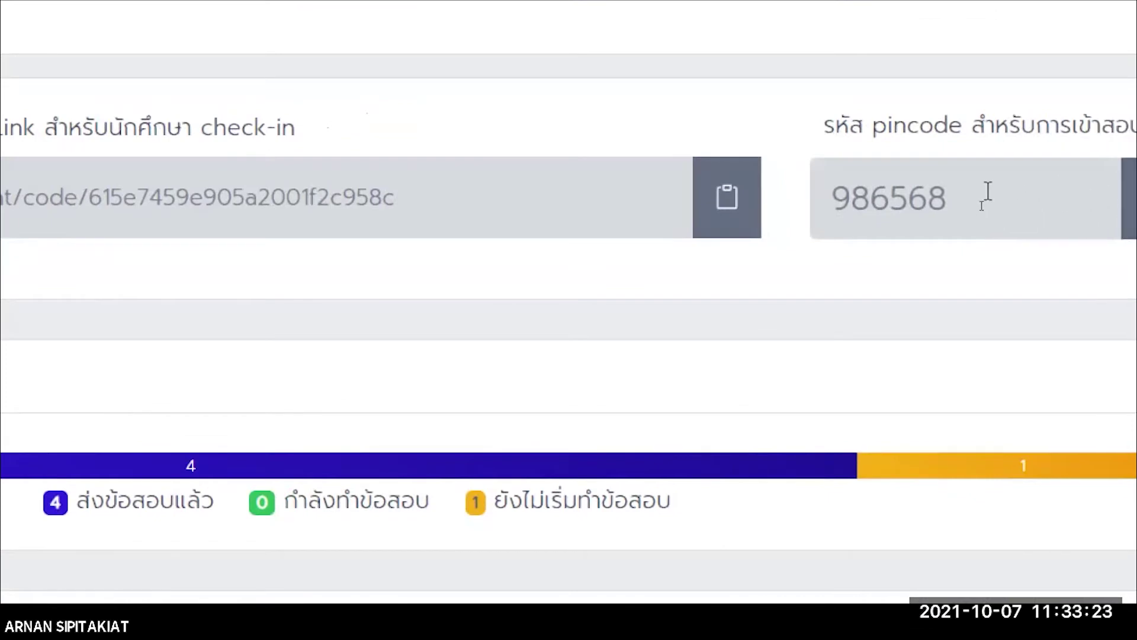
{"action": "left_click", "coordinate": [706, 195]}
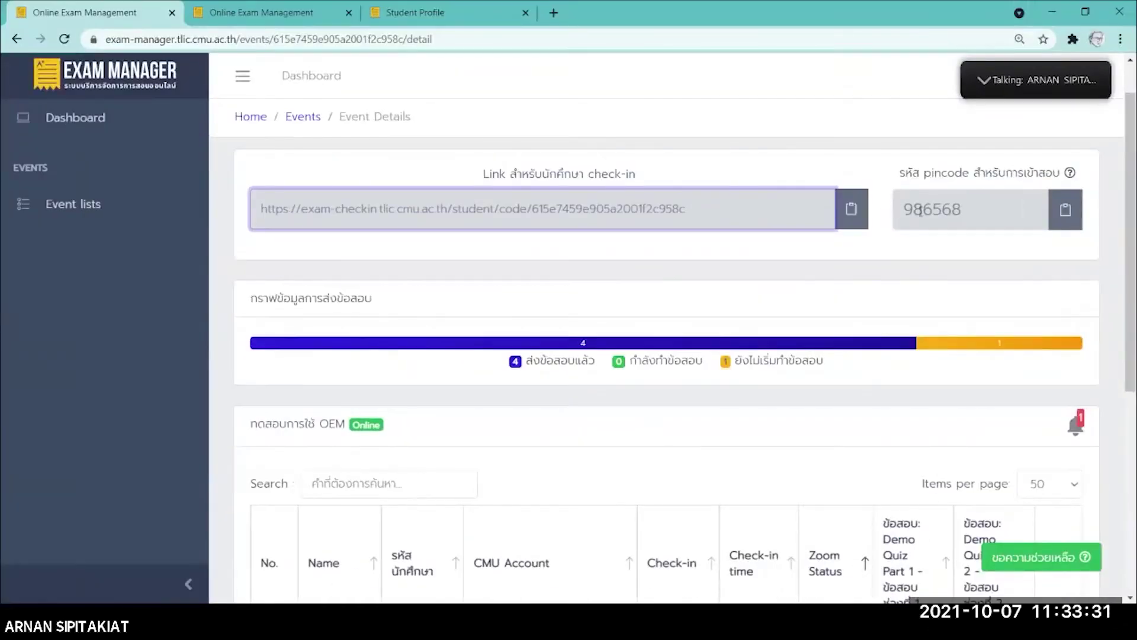
{"action": "left_click", "coordinate": [875, 199]}
{"action": "double_click", "coordinate": [926, 209]}
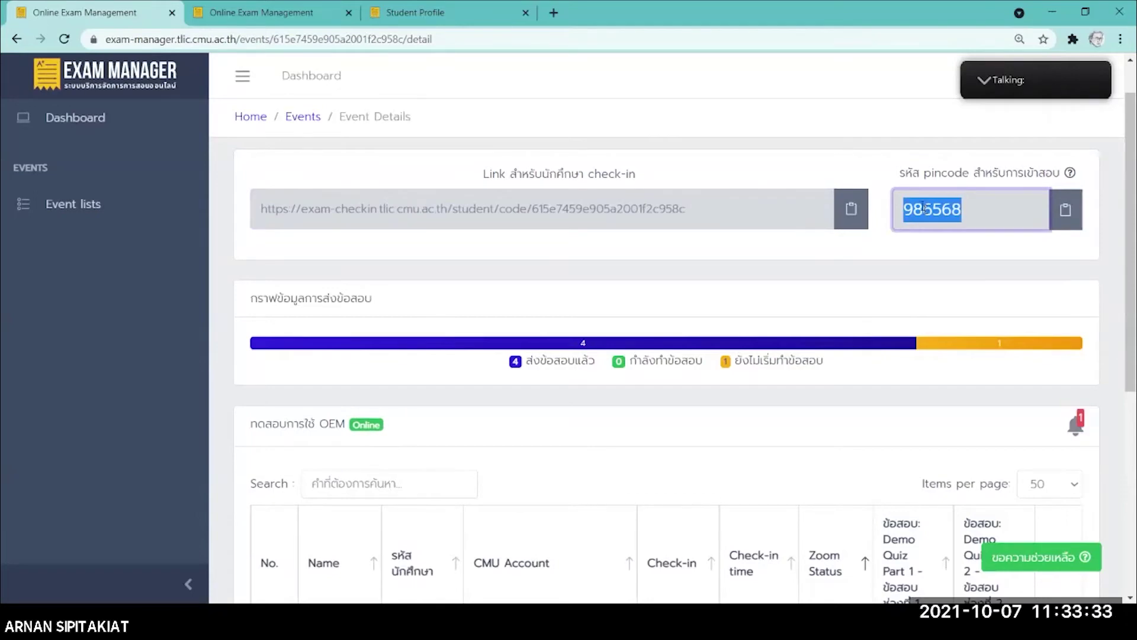
{"action": "left_click", "coordinate": [506, 17]}
{"action": "left_click", "coordinate": [364, 324]}
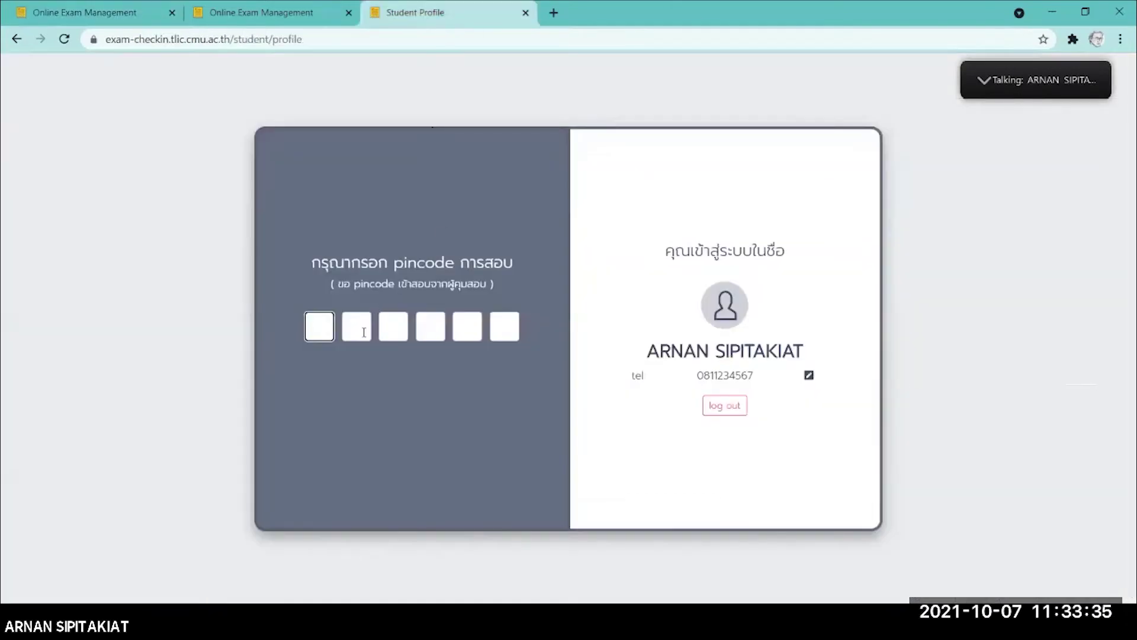
{"action": "key", "text": "ctrl+v"}
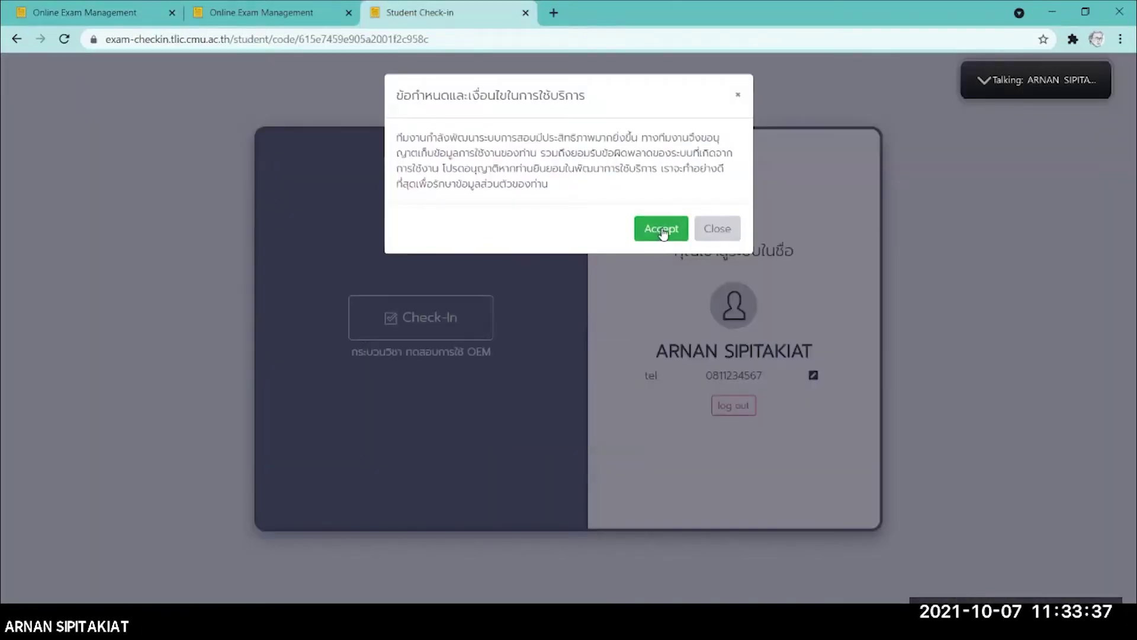
Accept the terms of service and point out the student's phone number
{"action": "left_click", "coordinate": [661, 230]}
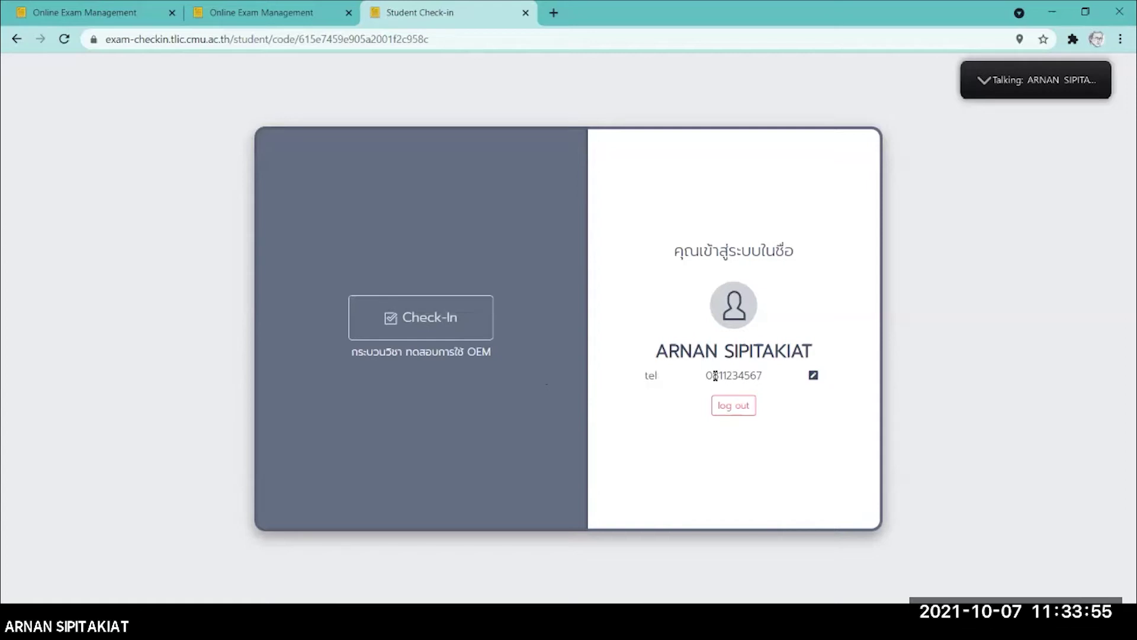
{"action": "left_click_drag", "start_coordinate": [709, 375], "coordinate": [753, 375]}
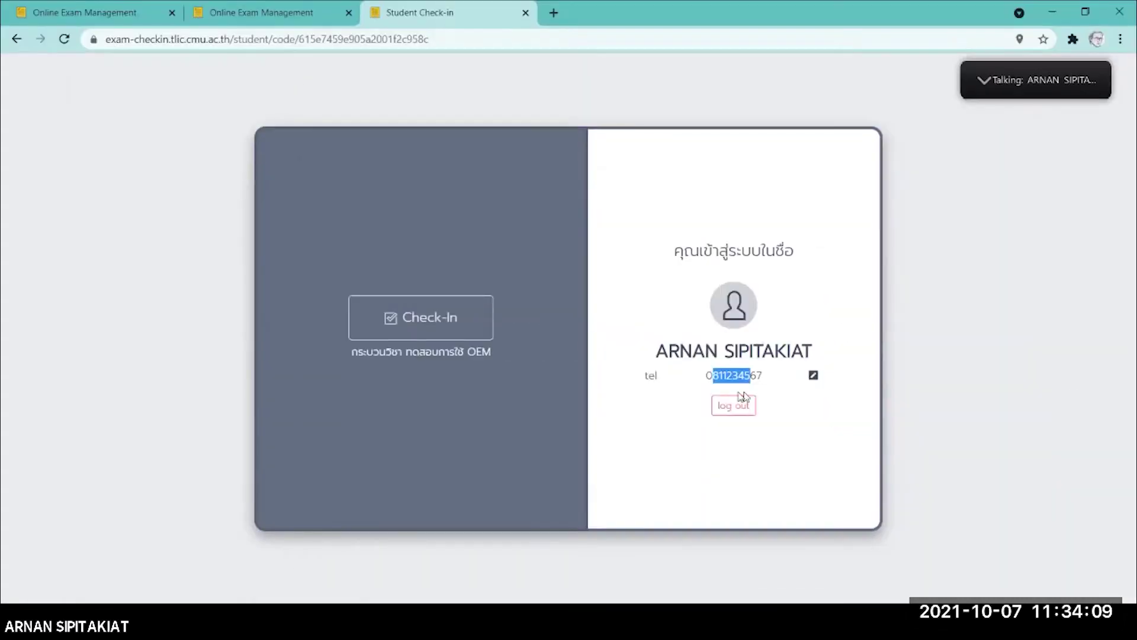
{"action": "left_click", "coordinate": [546, 396]}
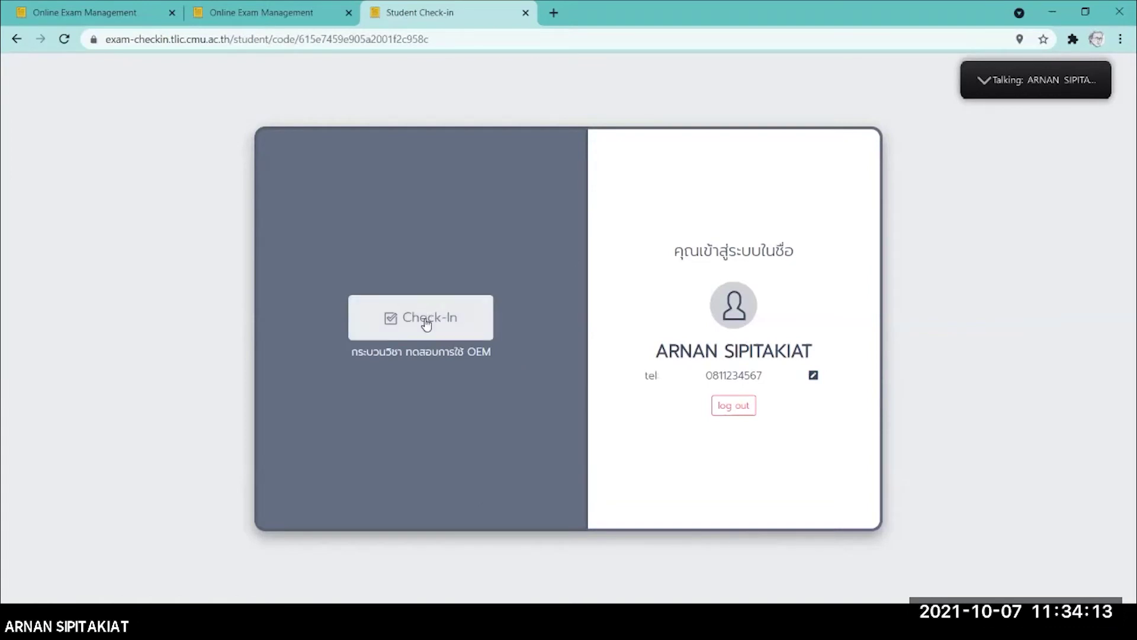
Check the student's status in the event table, then check the student in
{"action": "left_click", "coordinate": [141, 12]}
{"action": "scroll", "coordinate": [545, 419], "scroll_direction": "down", "scroll_amount": 6}
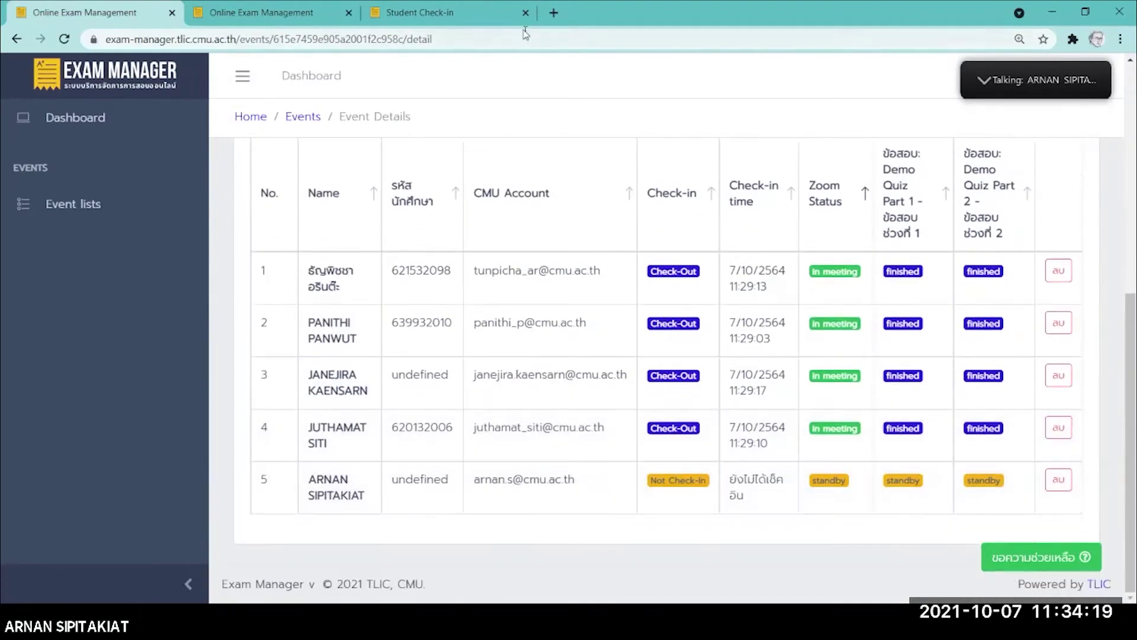
{"action": "left_click", "coordinate": [478, 17]}
{"action": "left_click", "coordinate": [448, 320]}
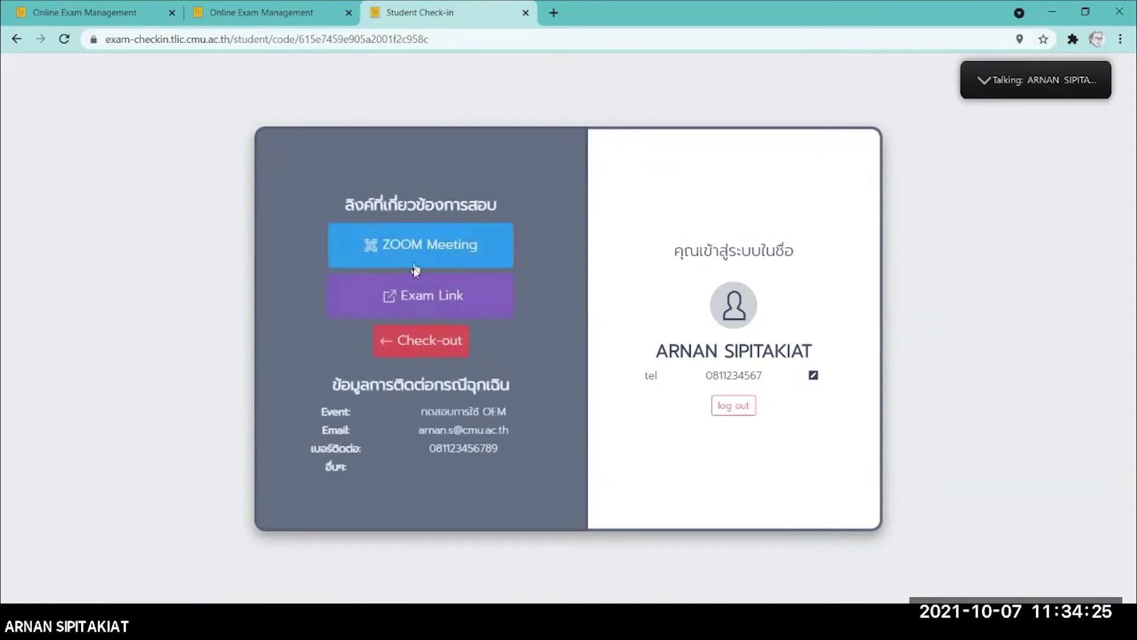
{"action": "left_click", "coordinate": [84, 13]}
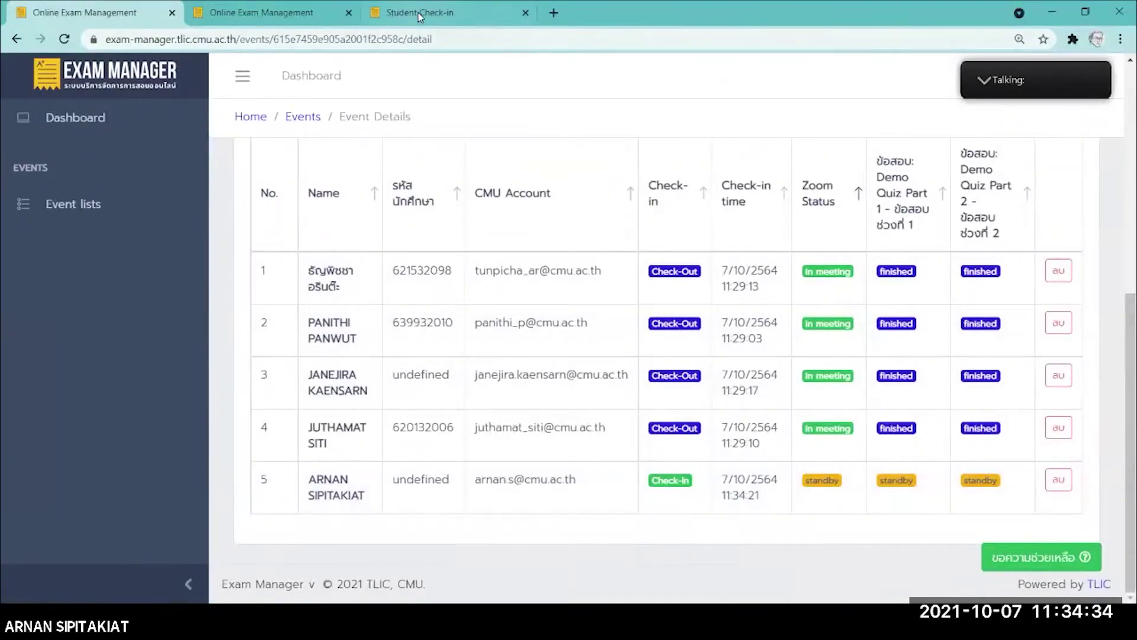
{"action": "left_click", "coordinate": [420, 14]}
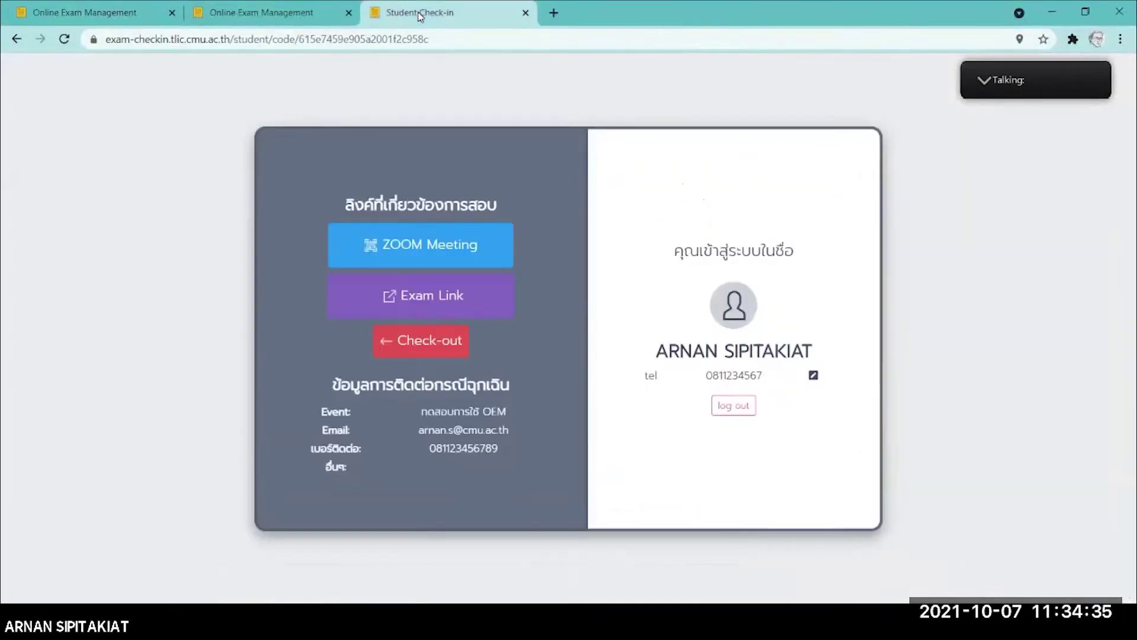
View the Zoom meeting's QR code and meeting ID, then close the details
{"action": "left_click", "coordinate": [429, 250]}
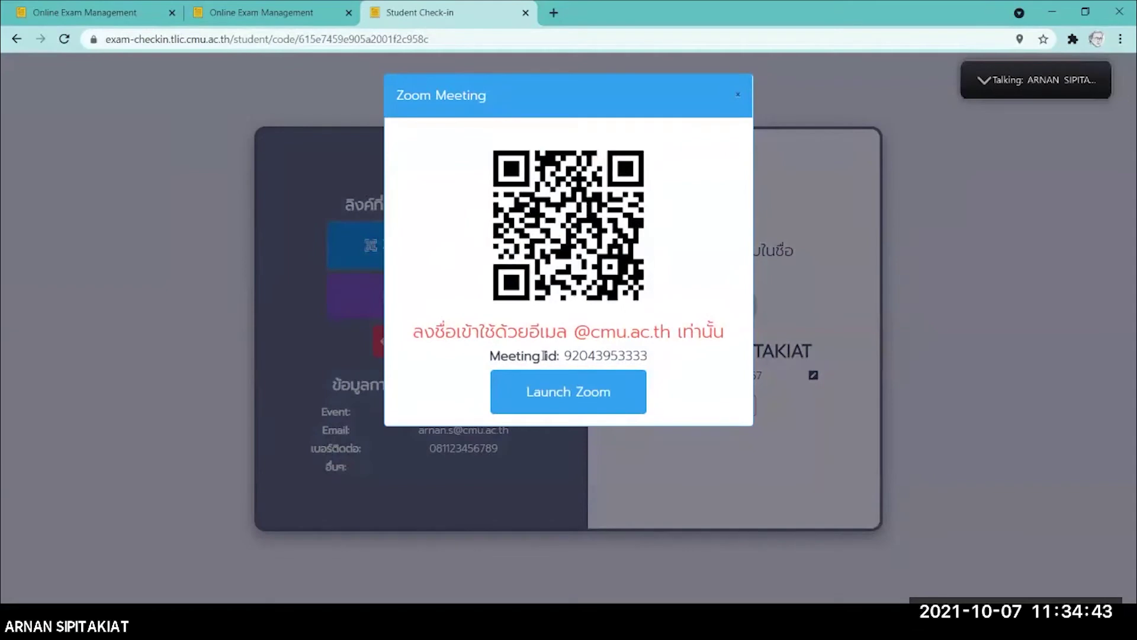
{"action": "left_click_drag", "start_coordinate": [565, 355], "coordinate": [631, 354]}
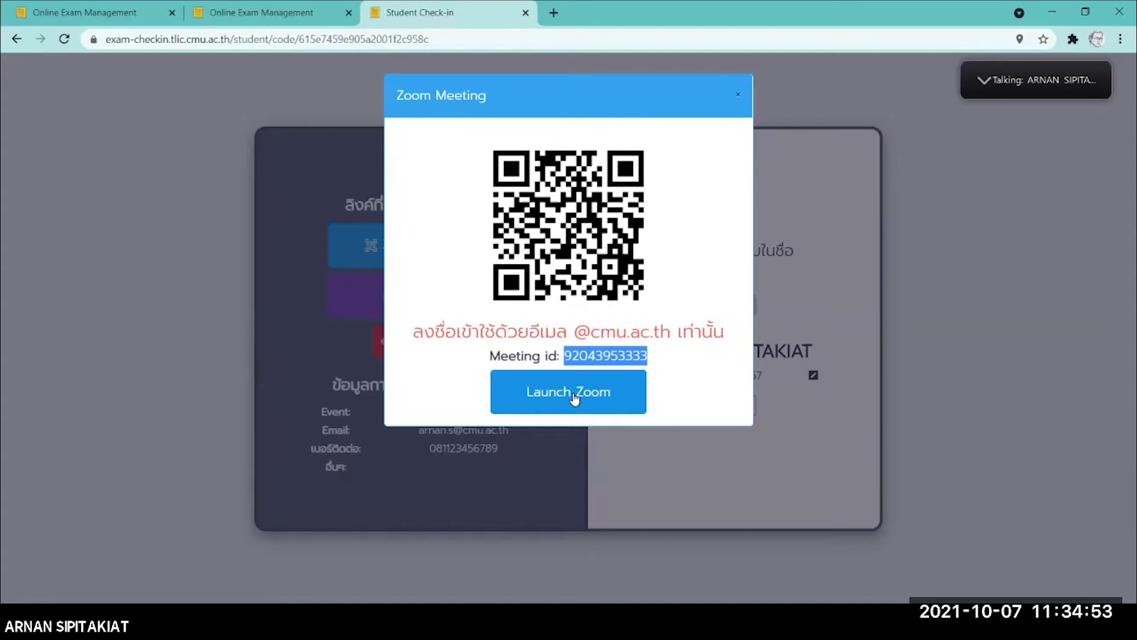
{"action": "left_click", "coordinate": [676, 336]}
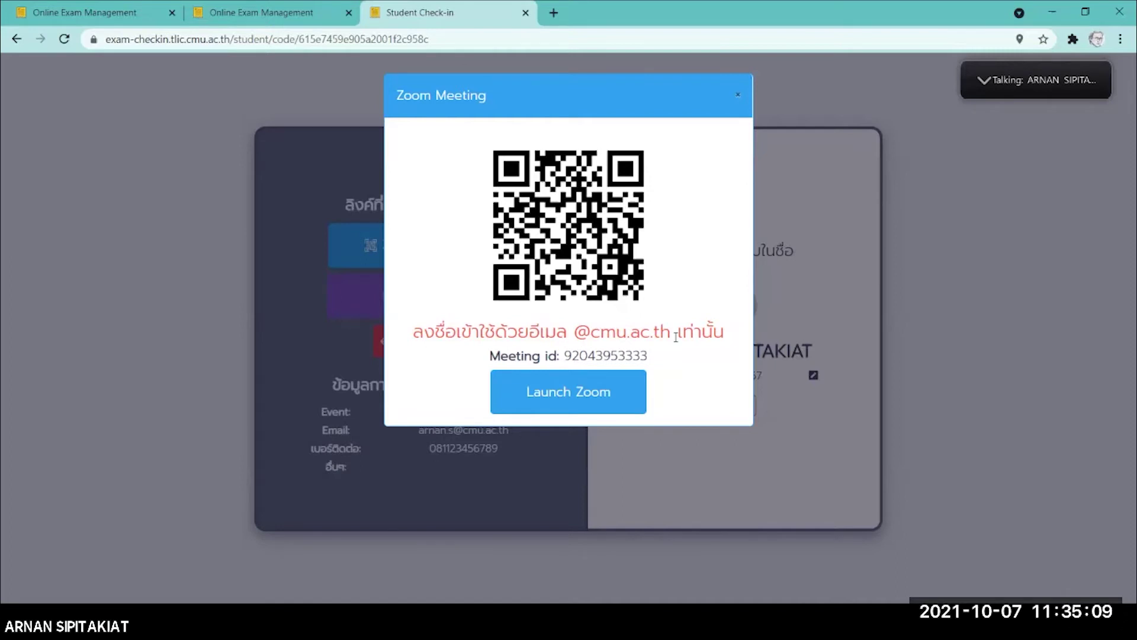
{"action": "left_click", "coordinate": [740, 97]}
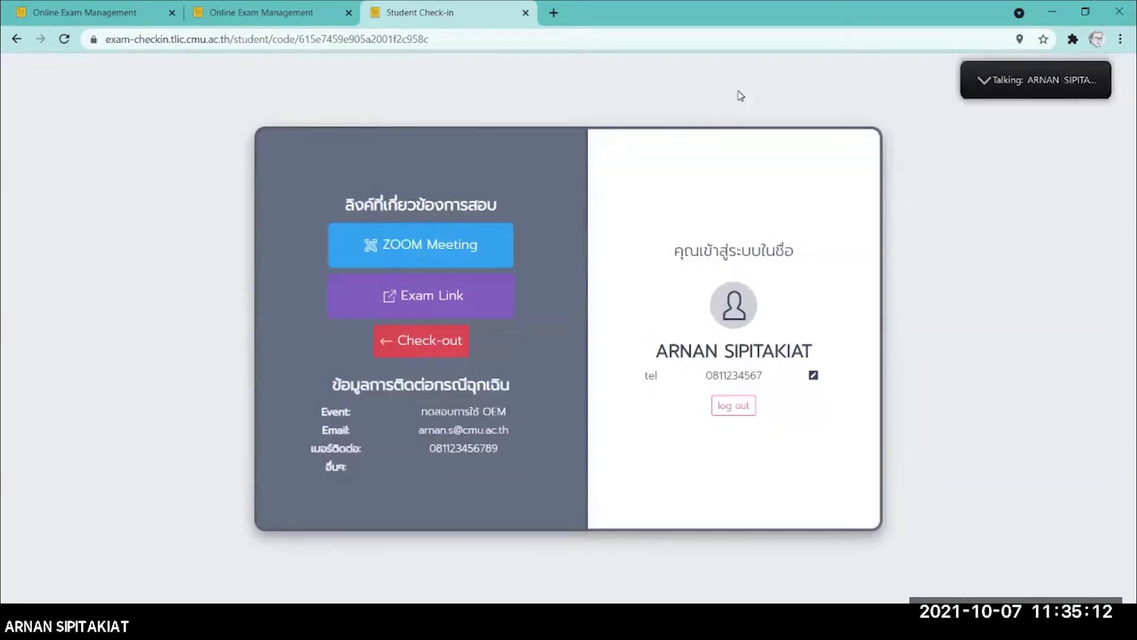
Open the exam course and point out the Demo Quiz Part 1 and Part 2 quizzes
{"action": "left_click", "coordinate": [429, 299]}
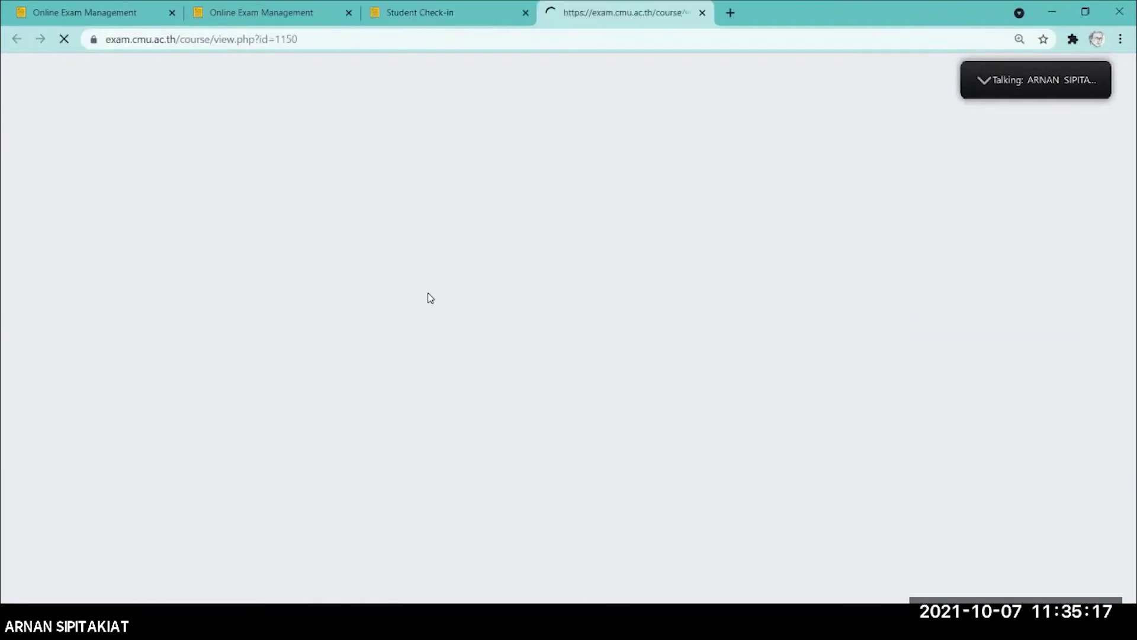
{"action": "scroll", "coordinate": [220, 327], "scroll_direction": "down", "scroll_amount": 3}
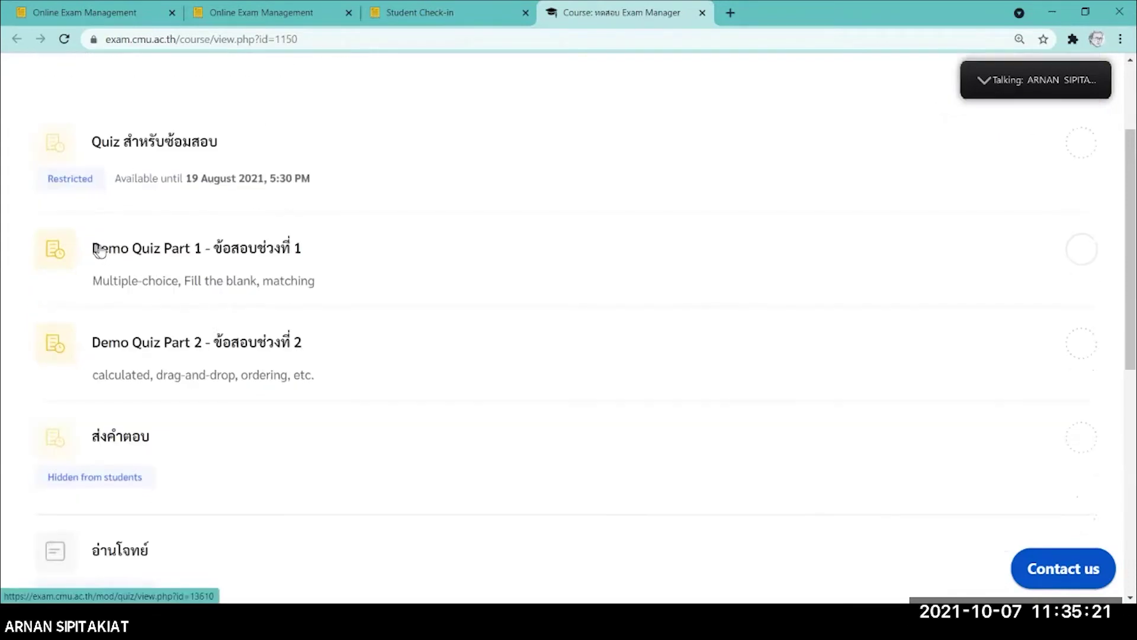
{"action": "left_click_drag", "start_coordinate": [342, 255], "coordinate": [180, 253]}
{"action": "left_click_drag", "start_coordinate": [341, 347], "coordinate": [203, 344]}
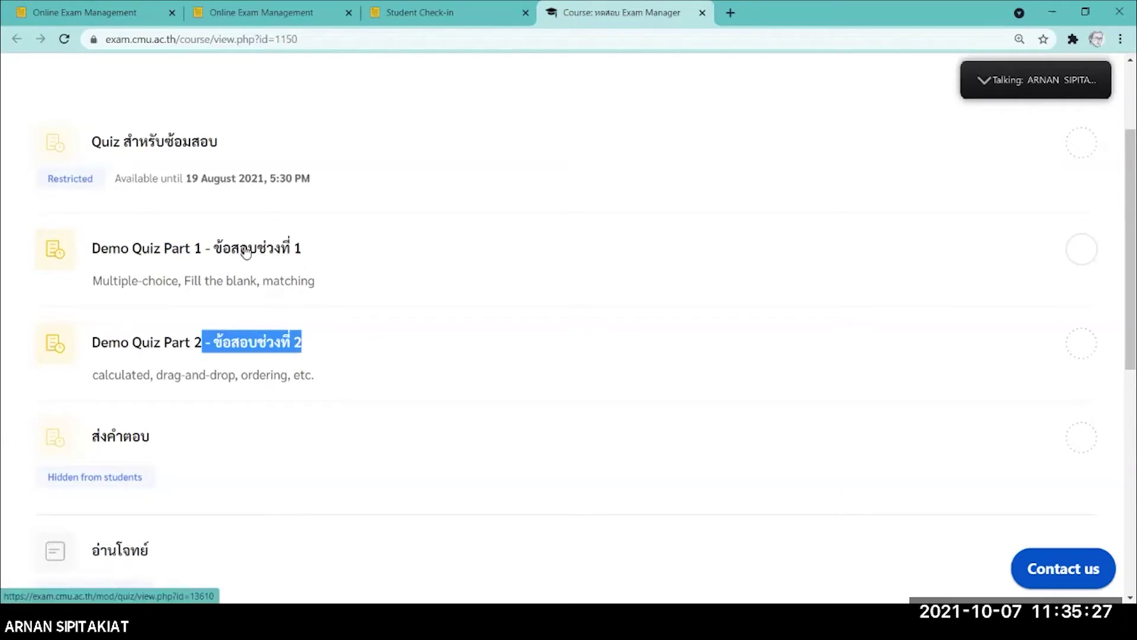
{"action": "left_click", "coordinate": [95, 12]}
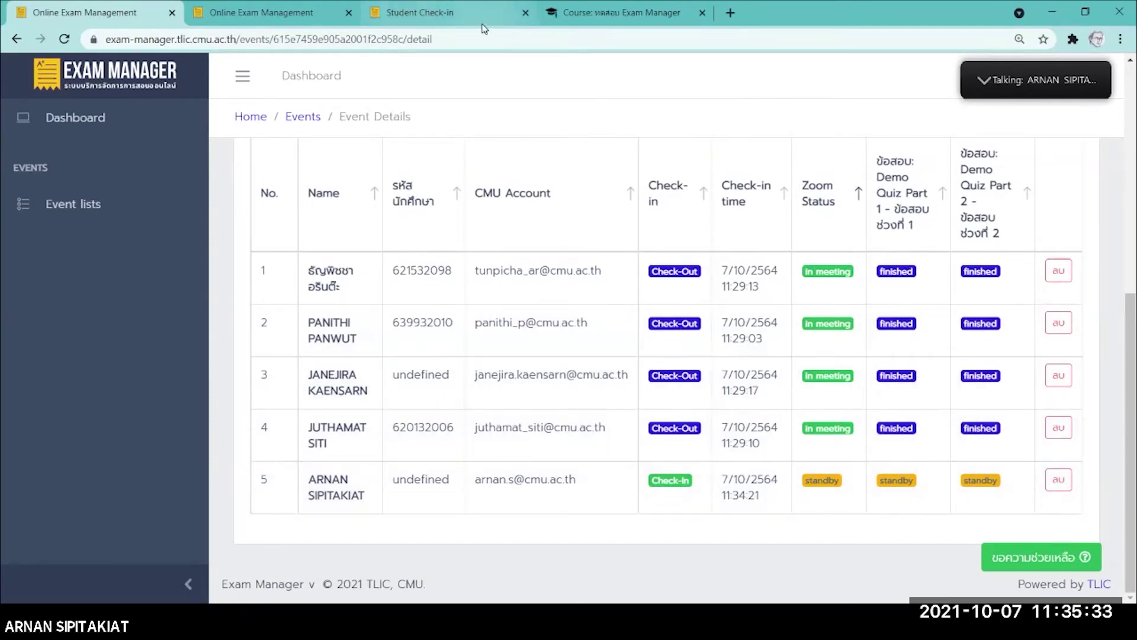
{"action": "left_click", "coordinate": [590, 17]}
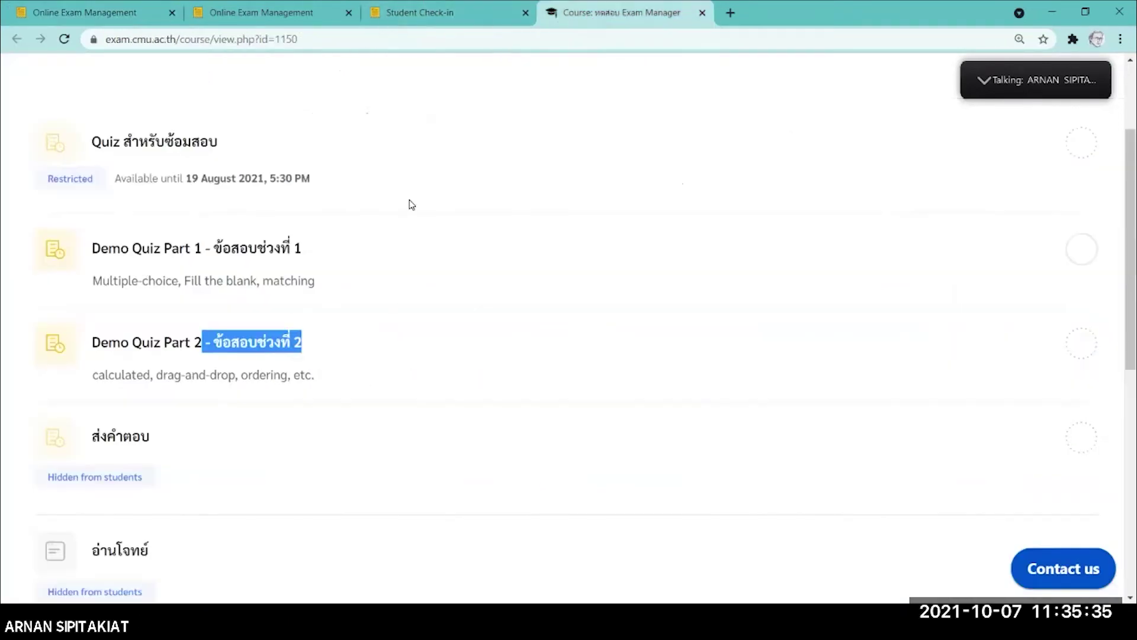
Look over the Demo Quiz Part 1 page, then return to the course
{"action": "left_click", "coordinate": [246, 252]}
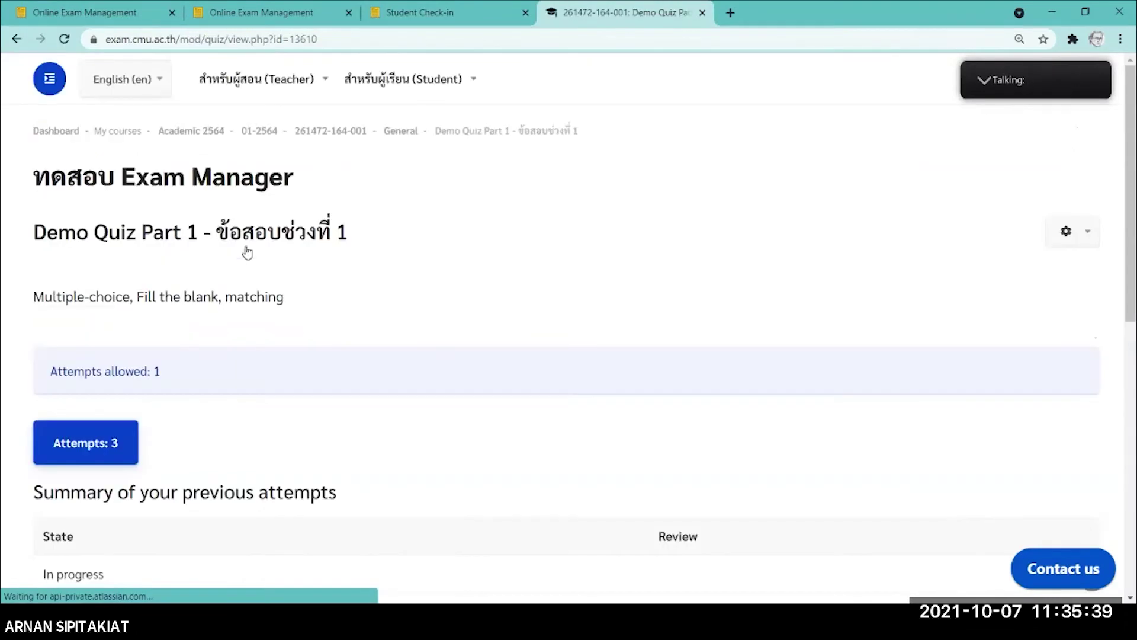
{"action": "scroll", "coordinate": [178, 350], "scroll_direction": "down", "scroll_amount": 3}
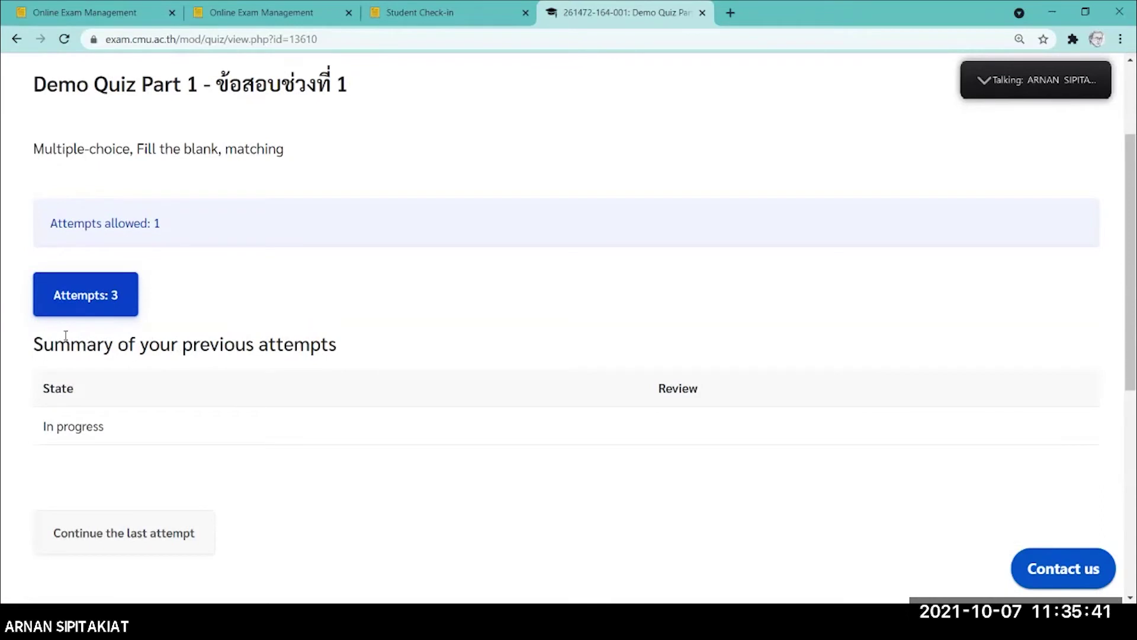
{"action": "scroll", "coordinate": [347, 314], "scroll_direction": "up", "scroll_amount": 3}
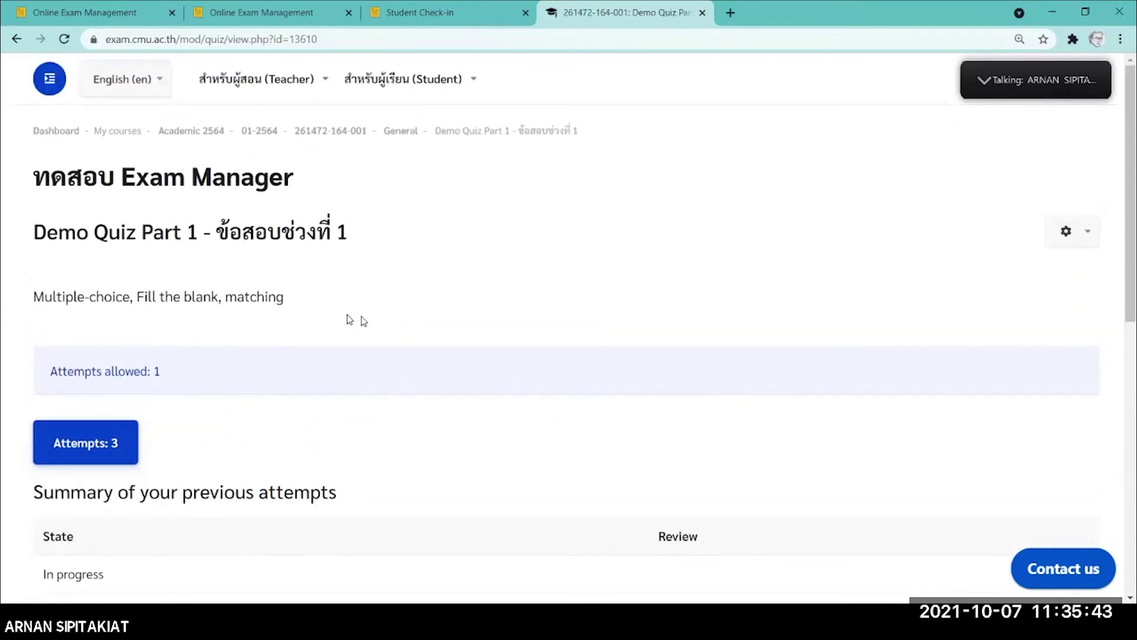
{"action": "left_click", "coordinate": [17, 39]}
Bring up the 'Switch role to…' page from the user account menu
{"action": "left_click_drag", "start_coordinate": [968, 70], "coordinate": [746, 96]}
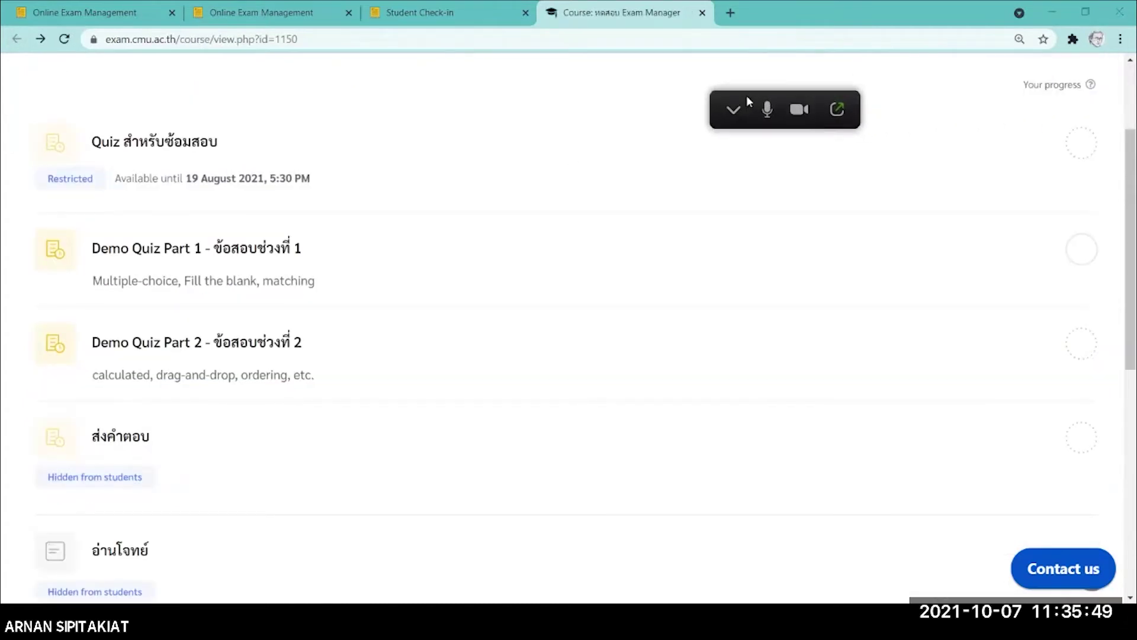
{"action": "scroll", "coordinate": [681, 207], "scroll_direction": "up", "scroll_amount": 3}
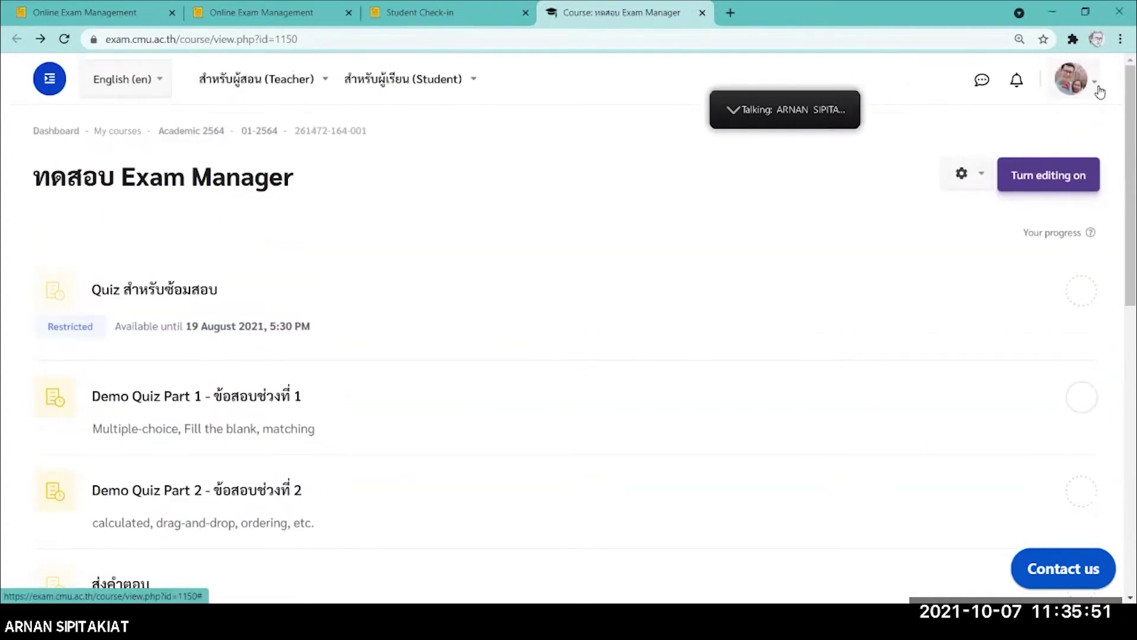
{"action": "left_click", "coordinate": [1095, 92]}
{"action": "left_click", "coordinate": [1036, 374]}
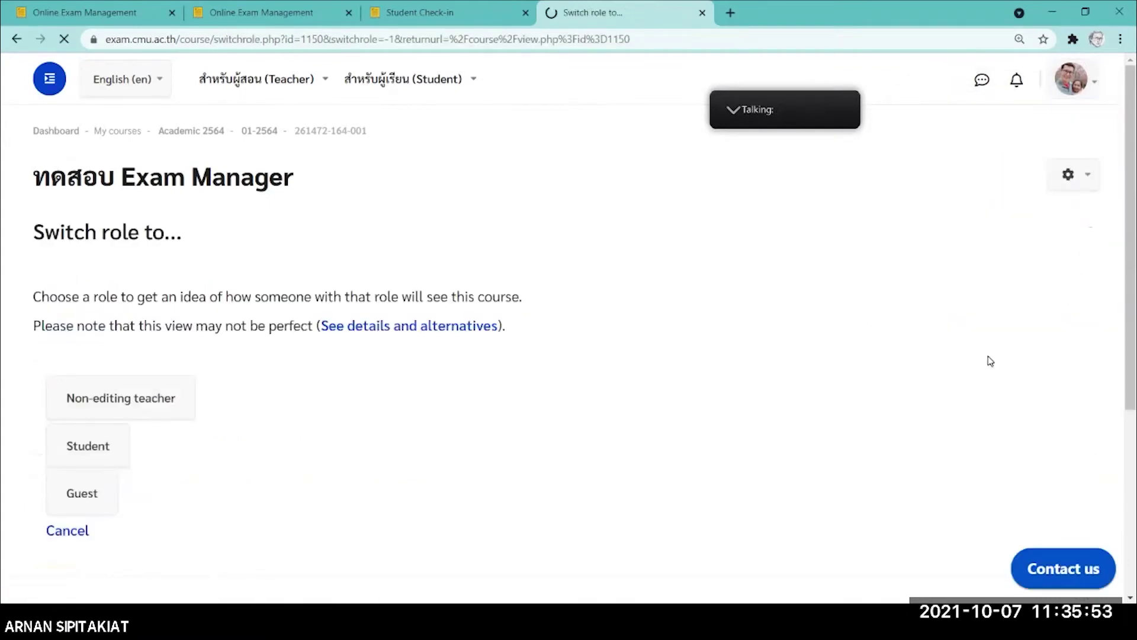
Switch to the Student role and resume the Demo Quiz Part 1 attempt
{"action": "left_click", "coordinate": [126, 450]}
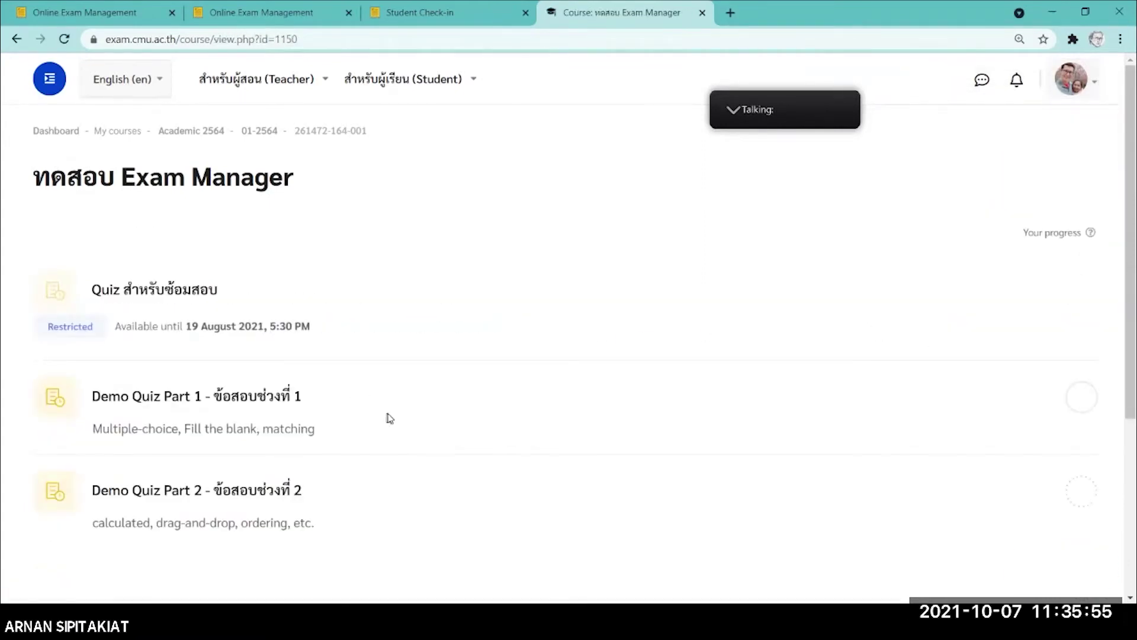
{"action": "left_click", "coordinate": [275, 396]}
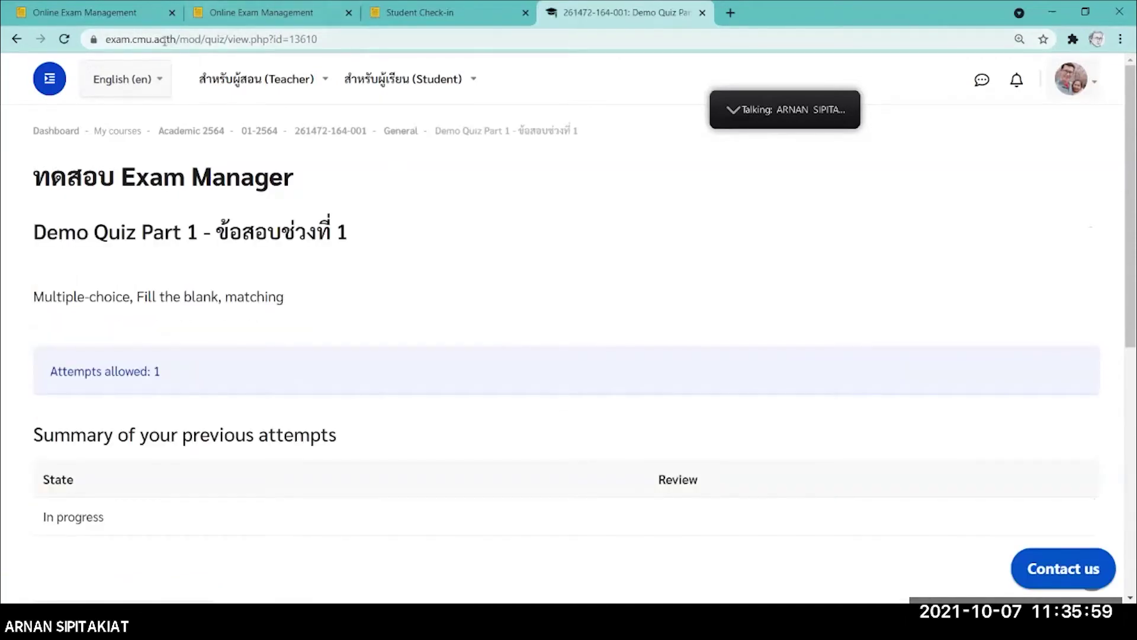
{"action": "scroll", "coordinate": [797, 465], "scroll_direction": "down", "scroll_amount": 3}
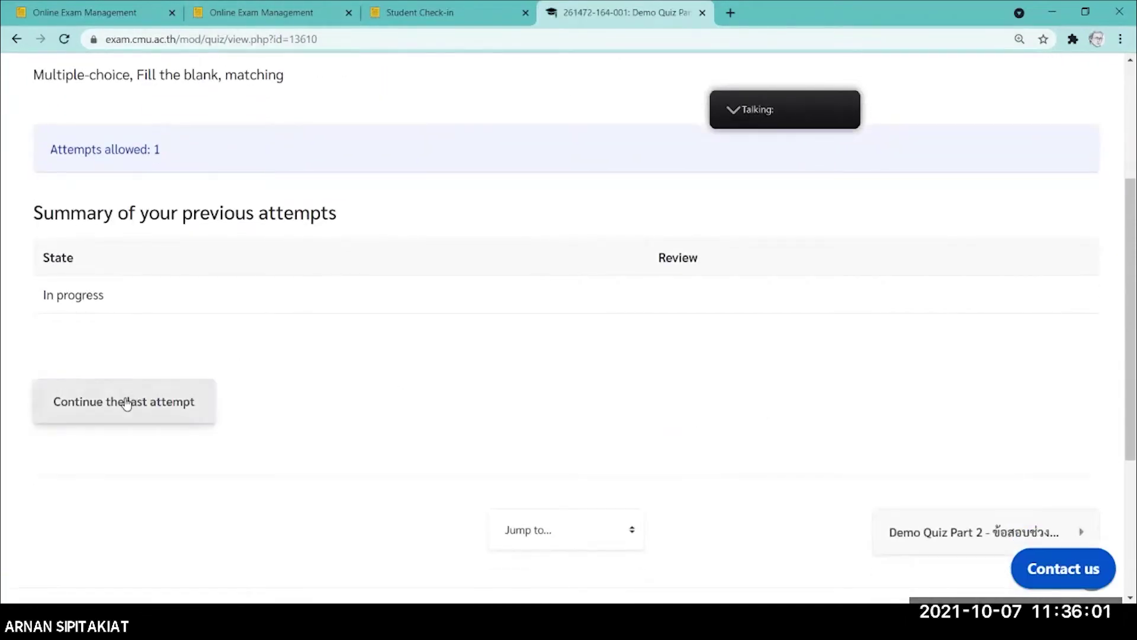
{"action": "left_click", "coordinate": [126, 401]}
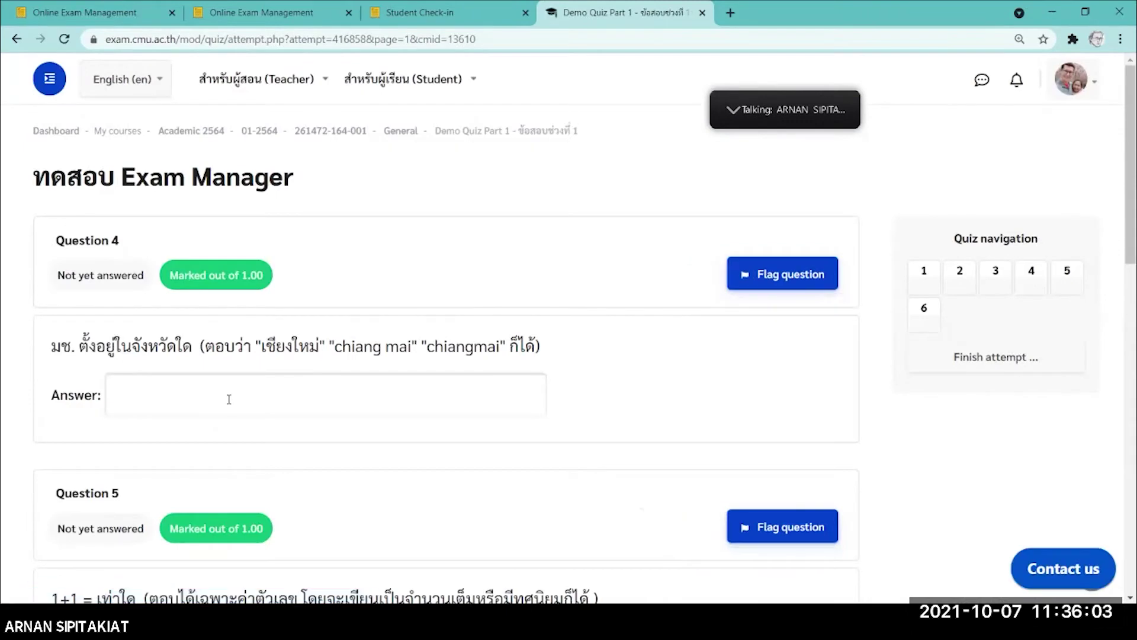
Check the event status table, then finish the attempt to reach its summary
{"action": "left_click", "coordinate": [94, 20]}
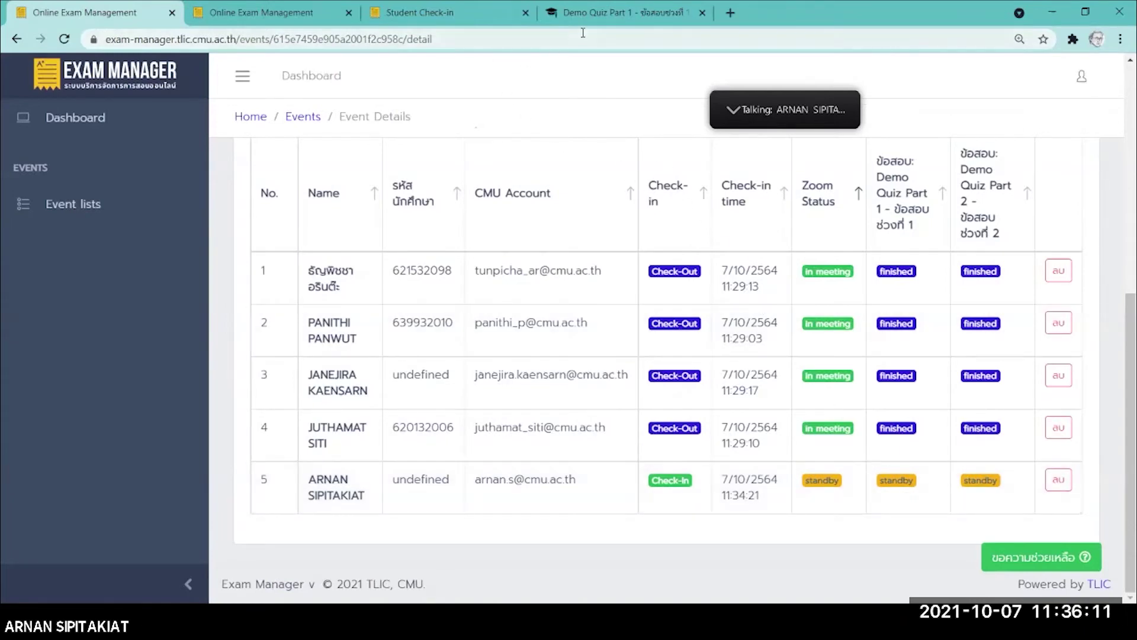
{"action": "left_click", "coordinate": [595, 13]}
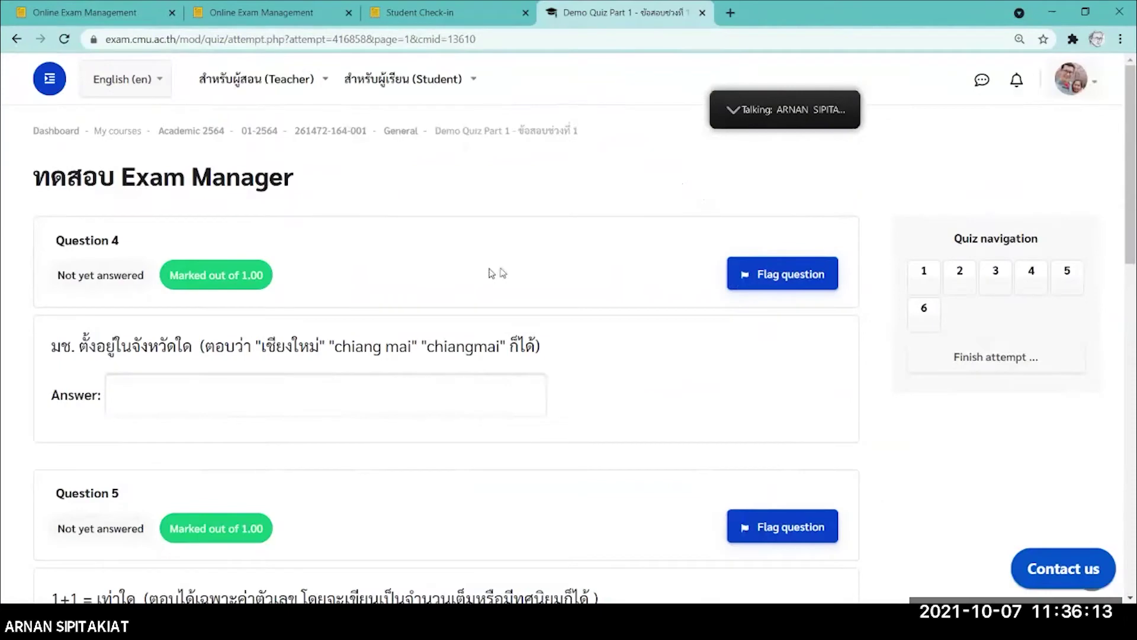
{"action": "left_click", "coordinate": [1094, 81]}
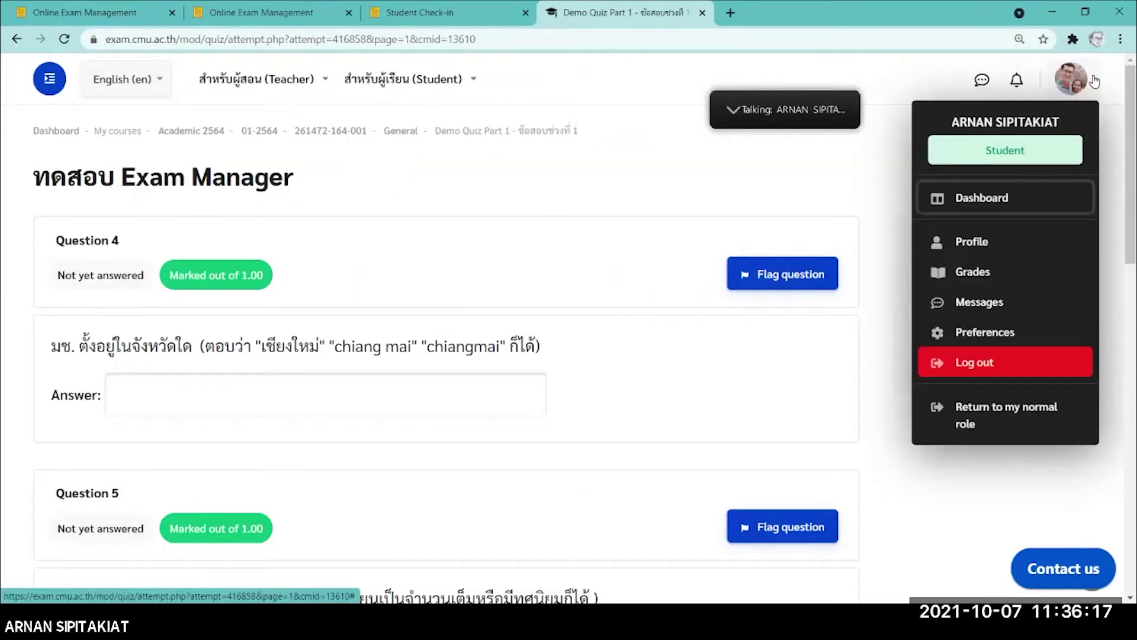
{"action": "left_click", "coordinate": [643, 203]}
{"action": "scroll", "coordinate": [536, 323], "scroll_direction": "down", "scroll_amount": 10}
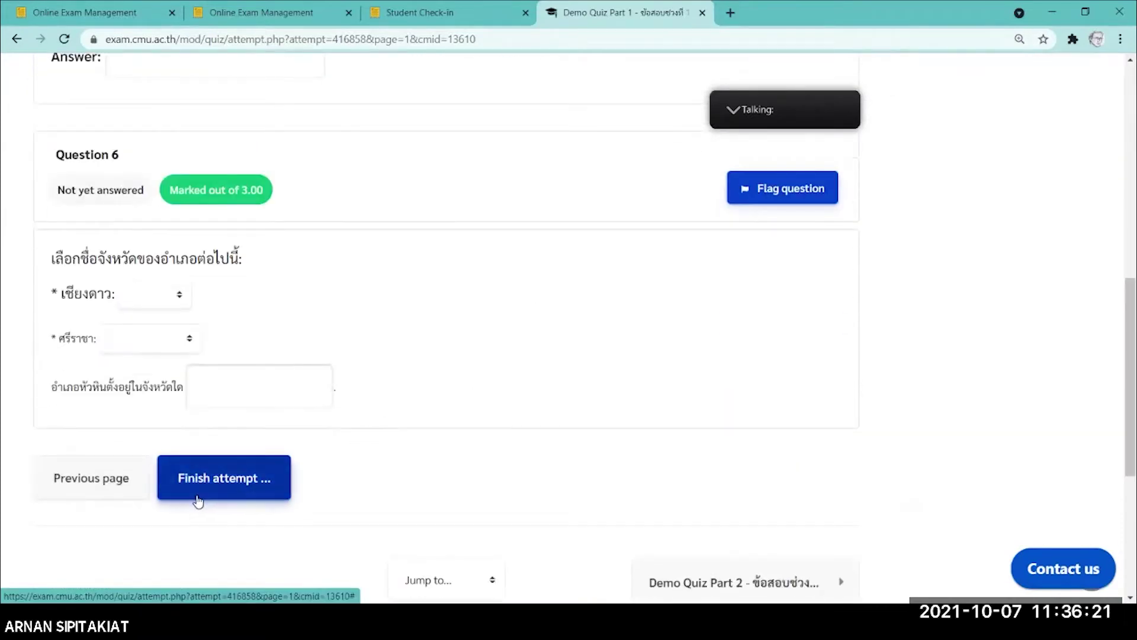
{"action": "left_click", "coordinate": [224, 475]}
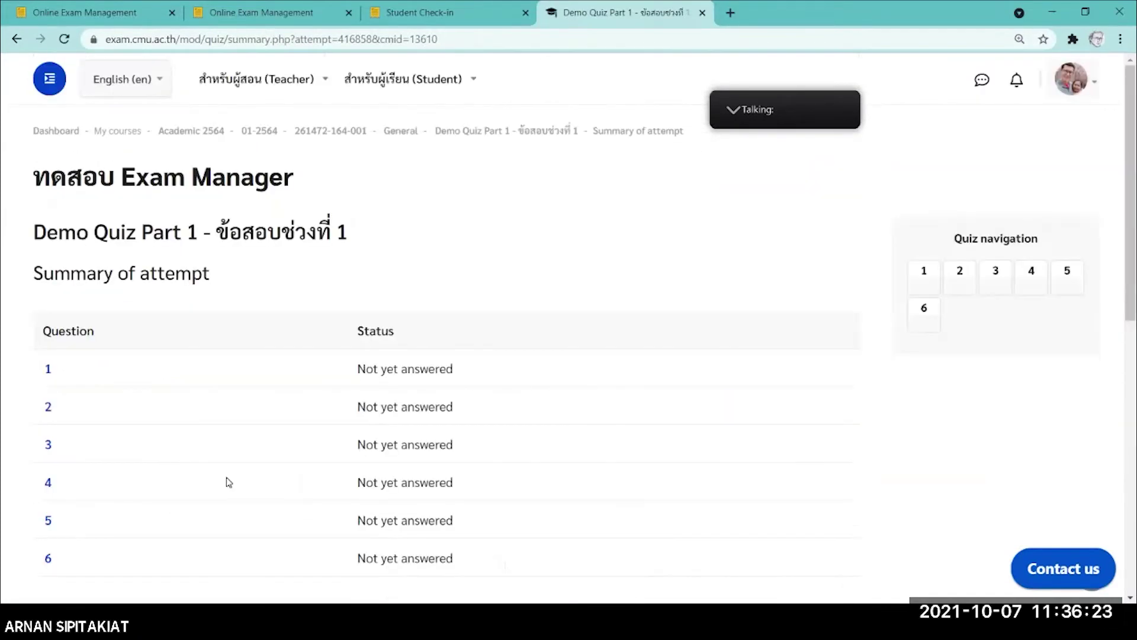
Check the student's in-progress status in the event table, then return to Student Check-in
{"action": "left_click", "coordinate": [105, 10]}
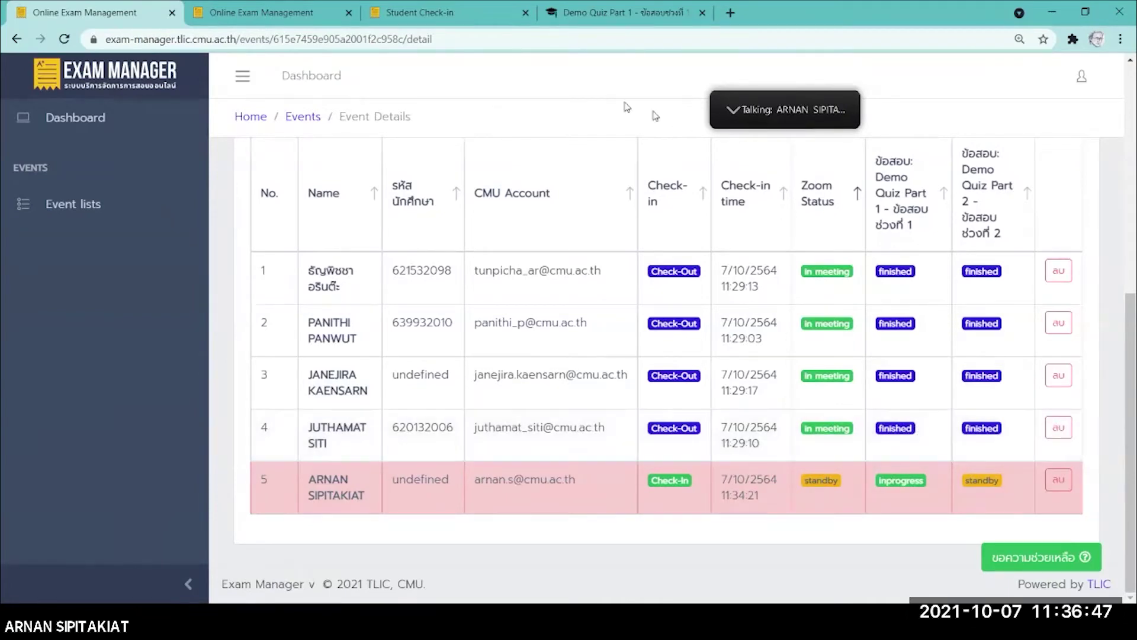
{"action": "left_click", "coordinate": [458, 17]}
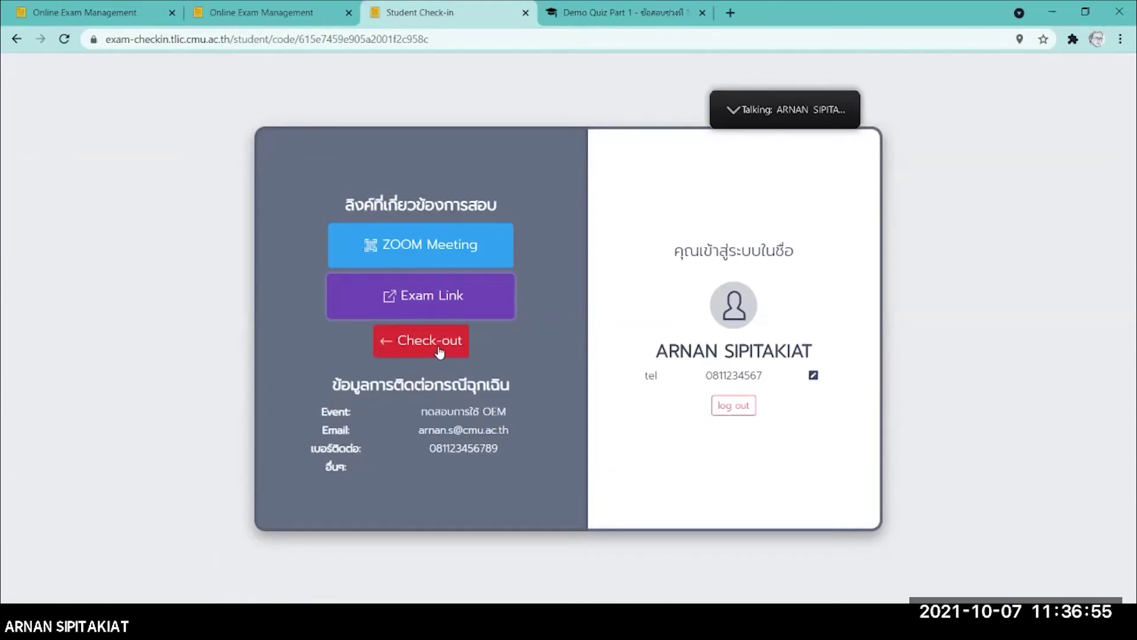
Review the Demo Quiz Part 1 attempt summary
{"action": "left_click", "coordinate": [622, 12]}
{"action": "scroll", "coordinate": [527, 420], "scroll_direction": "down", "scroll_amount": 5}
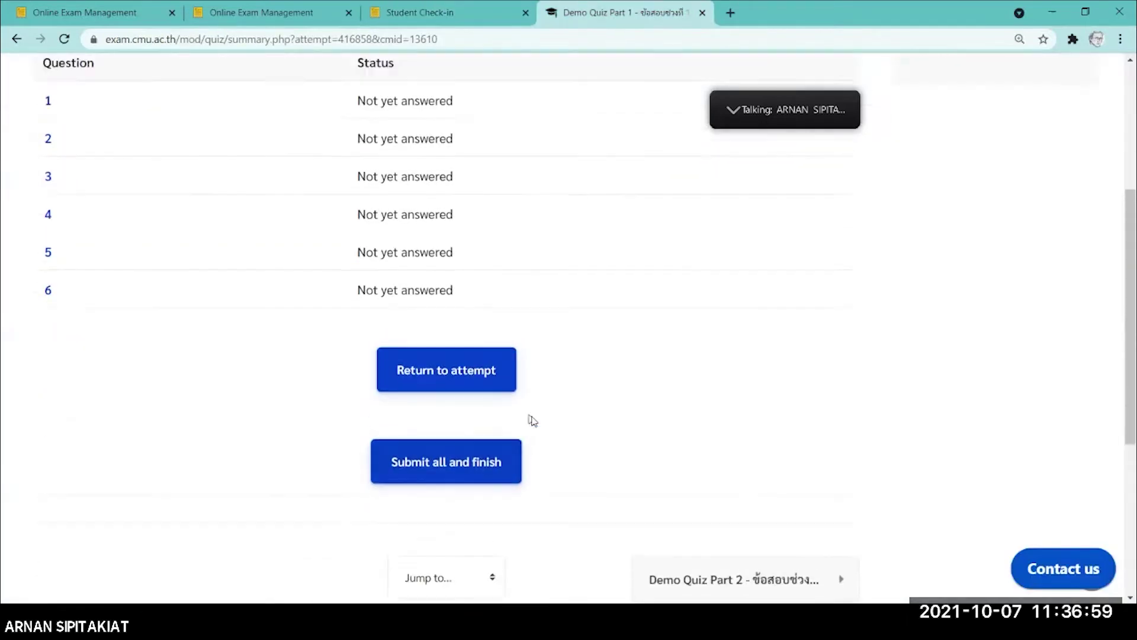
{"action": "scroll", "coordinate": [536, 418], "scroll_direction": "up", "scroll_amount": 1}
{"action": "scroll", "coordinate": [690, 286], "scroll_direction": "up", "scroll_amount": 2}
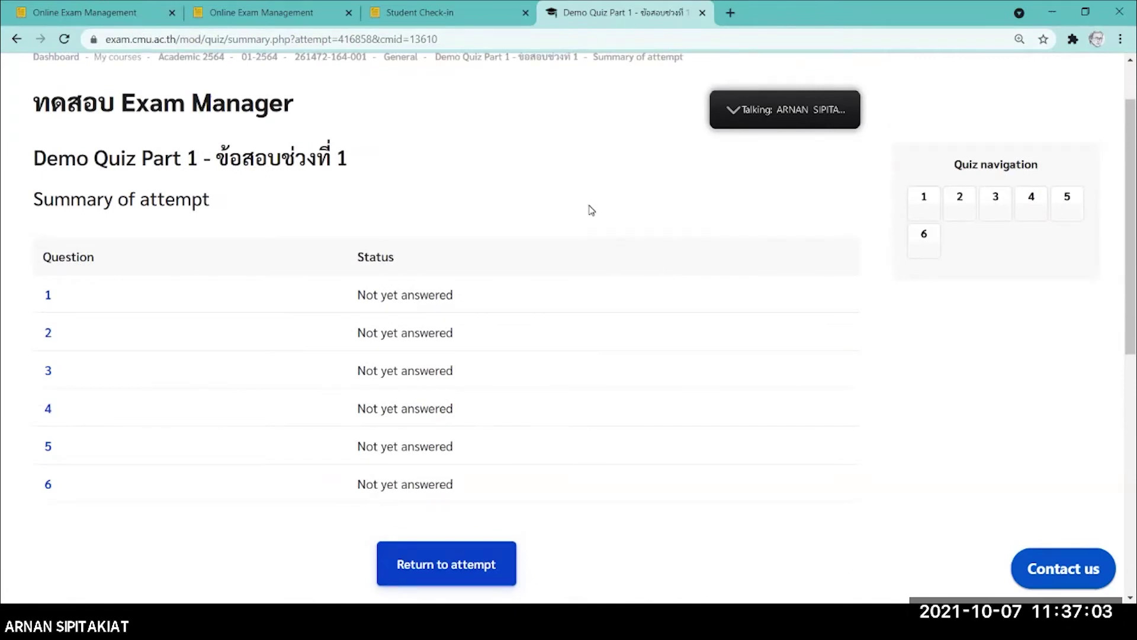
Try checking out, get the exam-not-submitted warning, and return to the event table
{"action": "left_click", "coordinate": [463, 15]}
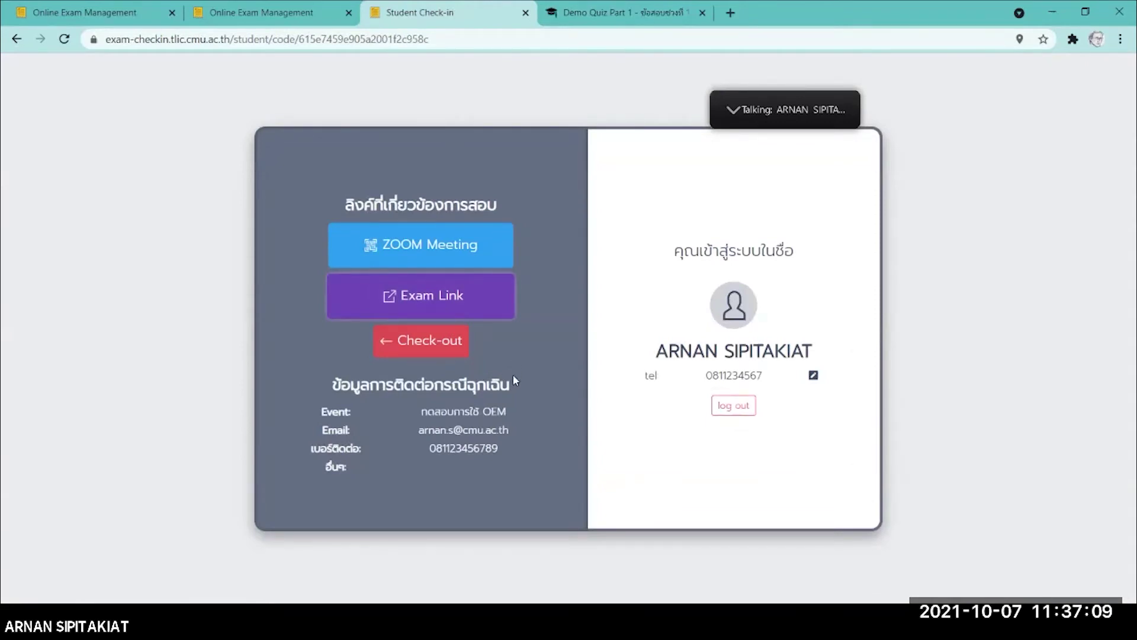
{"action": "left_click", "coordinate": [421, 347]}
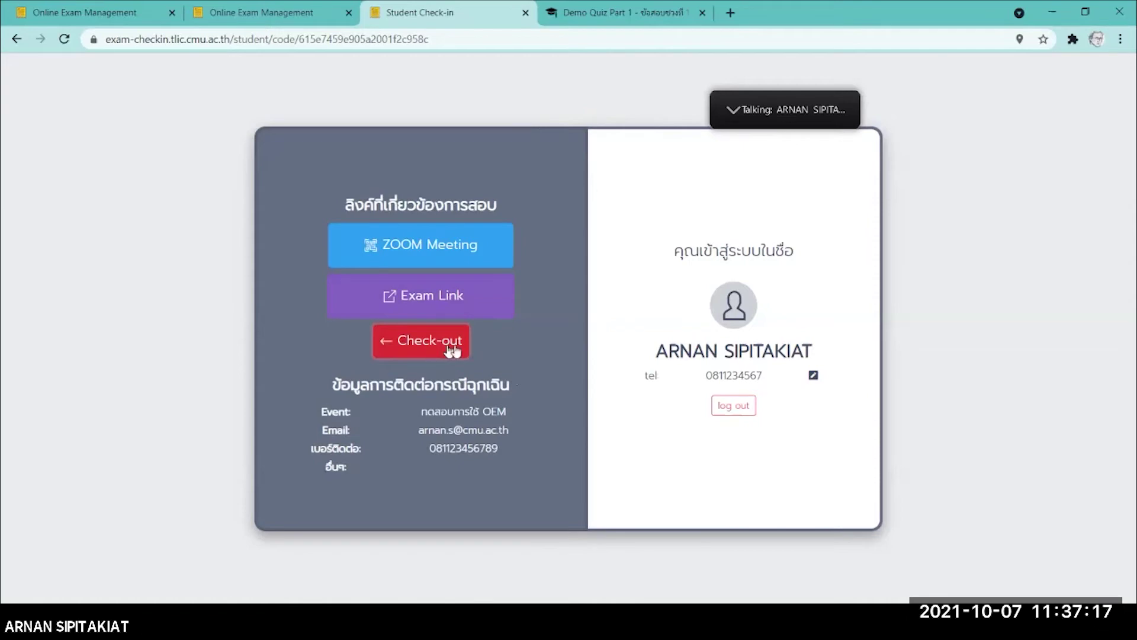
{"action": "left_click", "coordinate": [126, 18]}
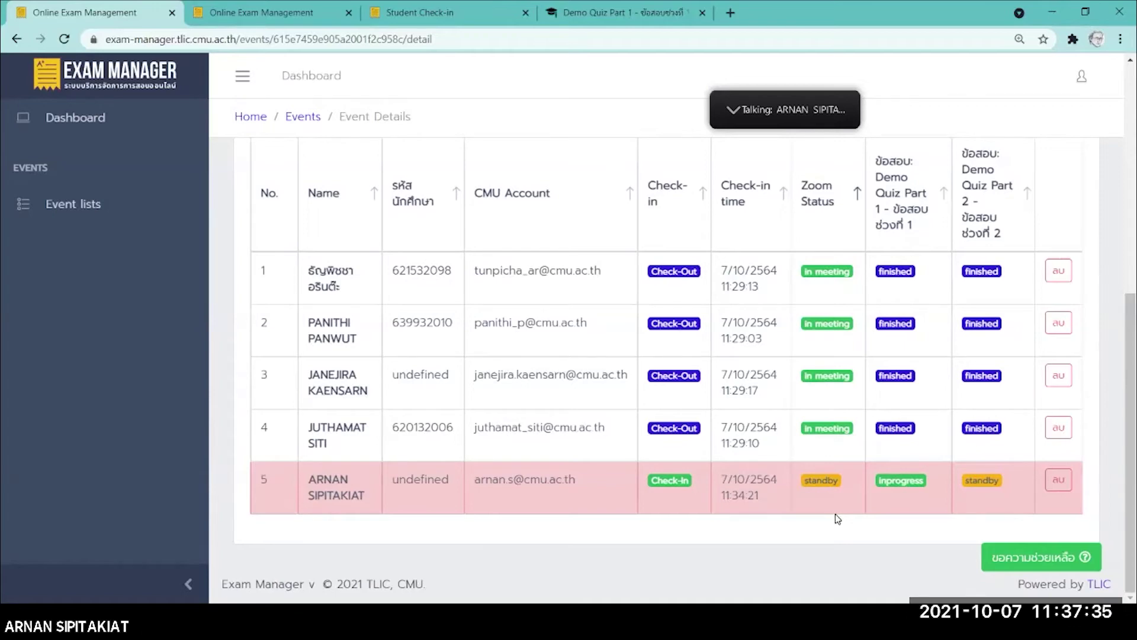
Save the exam report as ทดสอบการใช้ OEM.xlsx in Downloads and open it in Excel
{"action": "scroll", "coordinate": [589, 381], "scroll_direction": "up", "scroll_amount": 7}
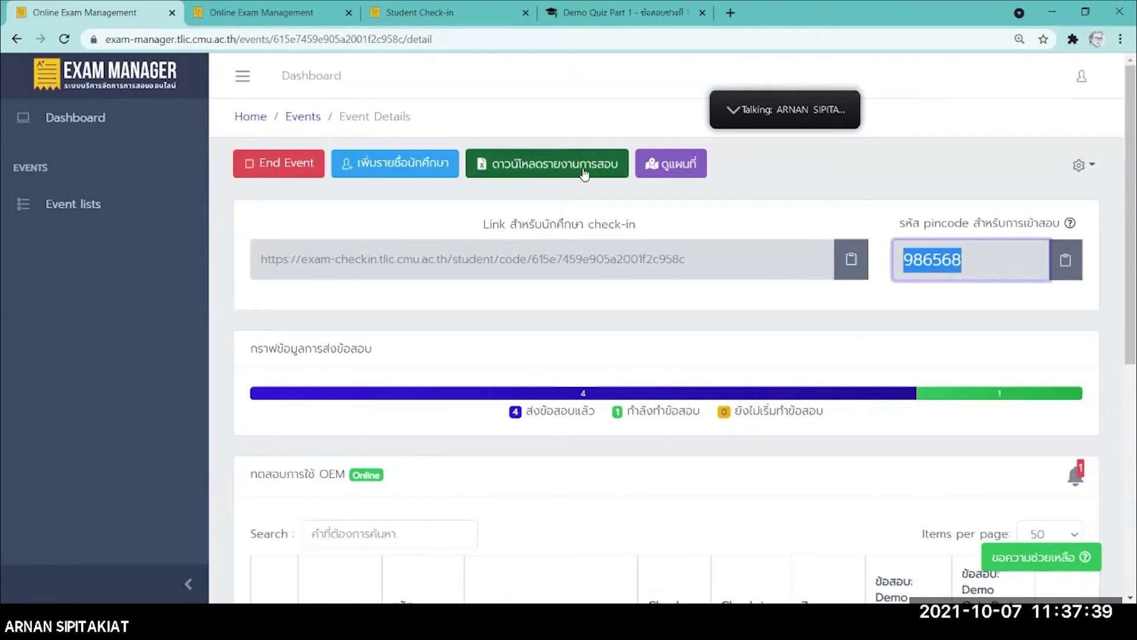
{"action": "left_click", "coordinate": [544, 165]}
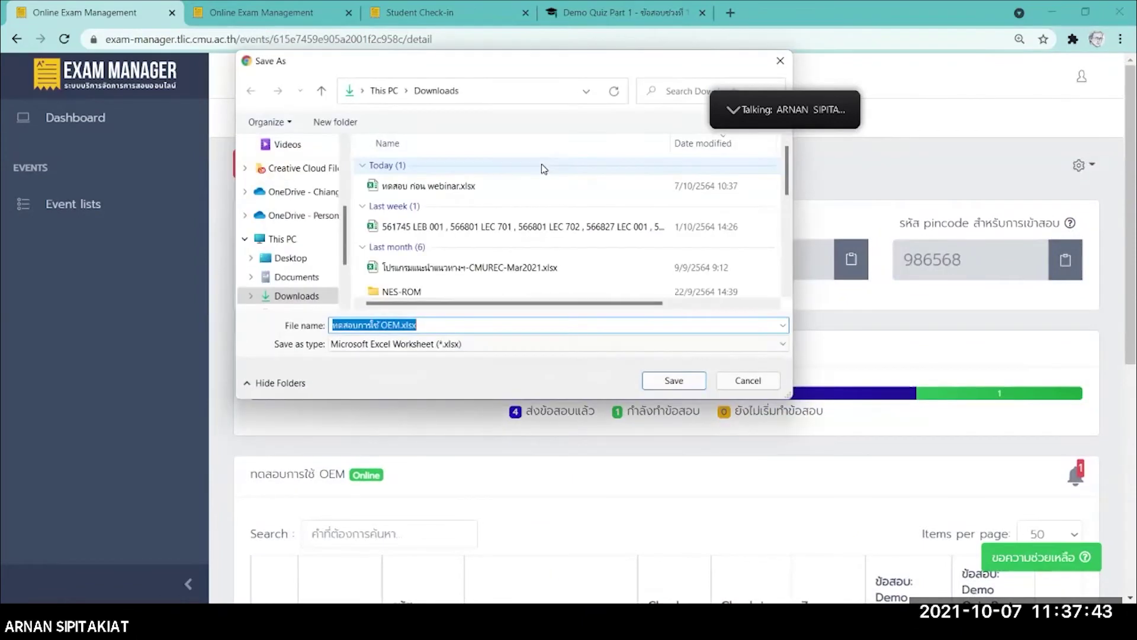
{"action": "left_click", "coordinate": [669, 381]}
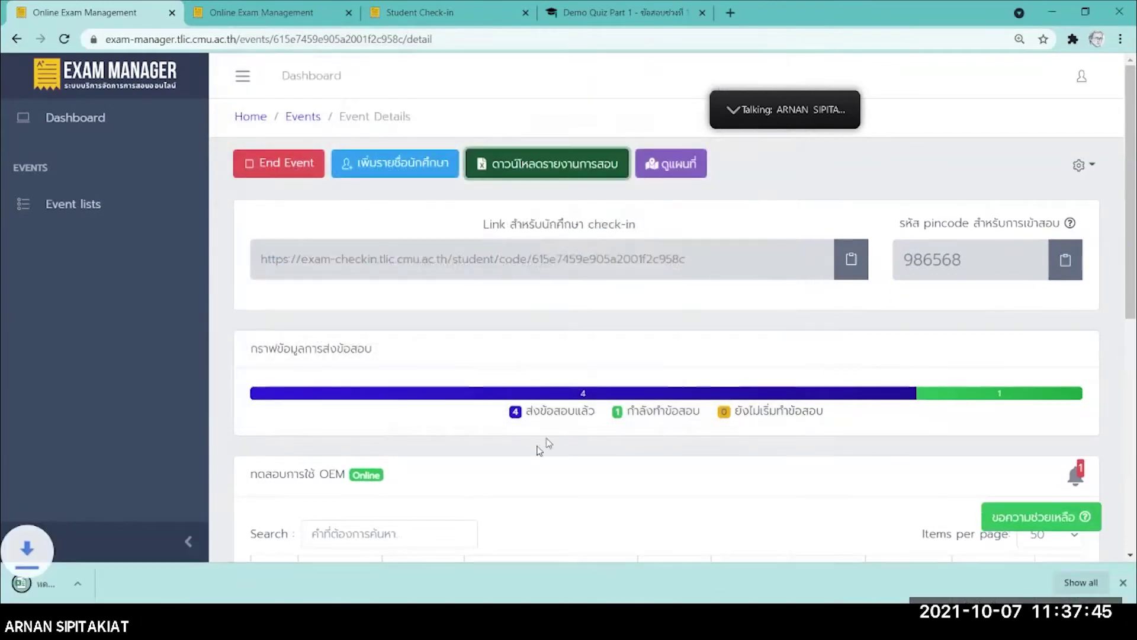
{"action": "scroll", "coordinate": [355, 495], "scroll_direction": "down", "scroll_amount": 5}
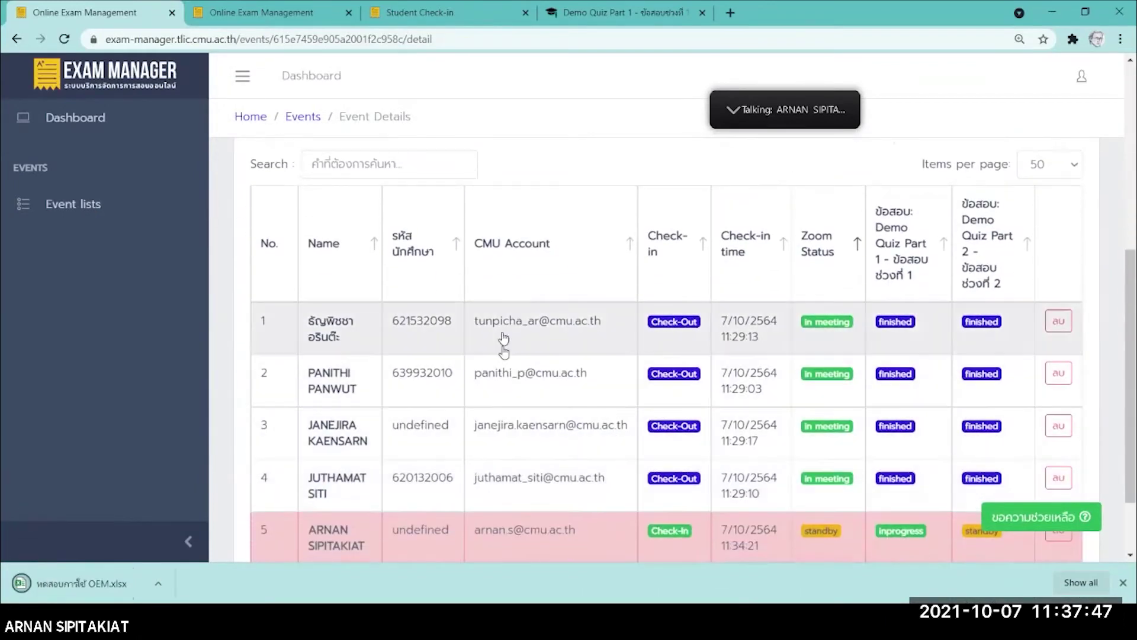
{"action": "left_click", "coordinate": [85, 594]}
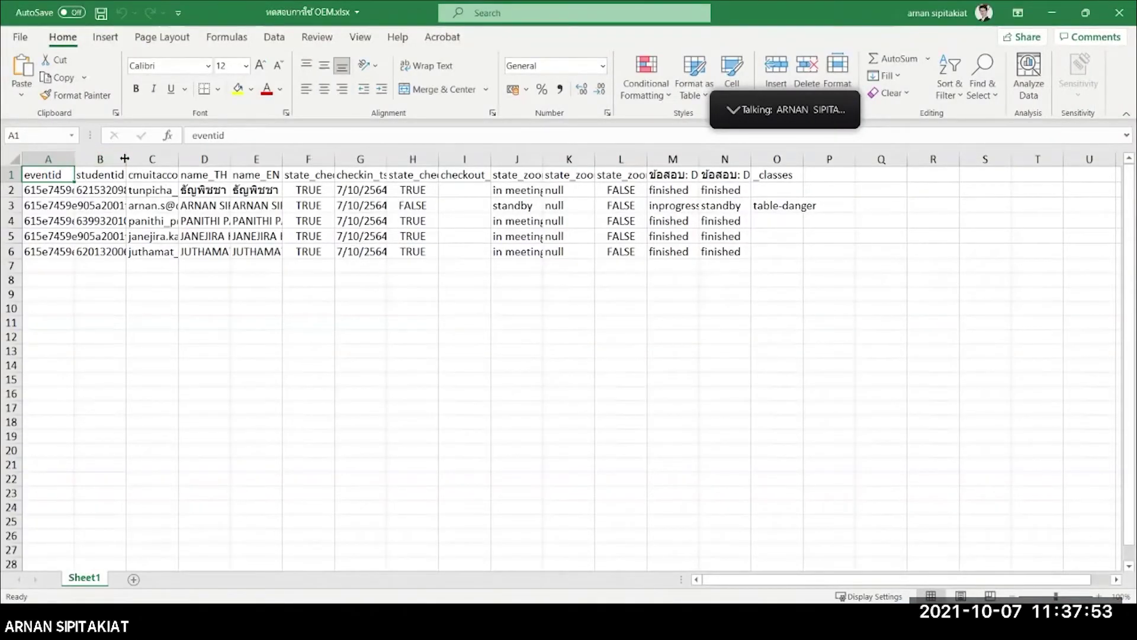
Widen column B and AutoFit columns B–P so studentid, name_TH and checkin_ts show in full
{"action": "left_click_drag", "start_coordinate": [126, 157], "coordinate": [875, 159]}
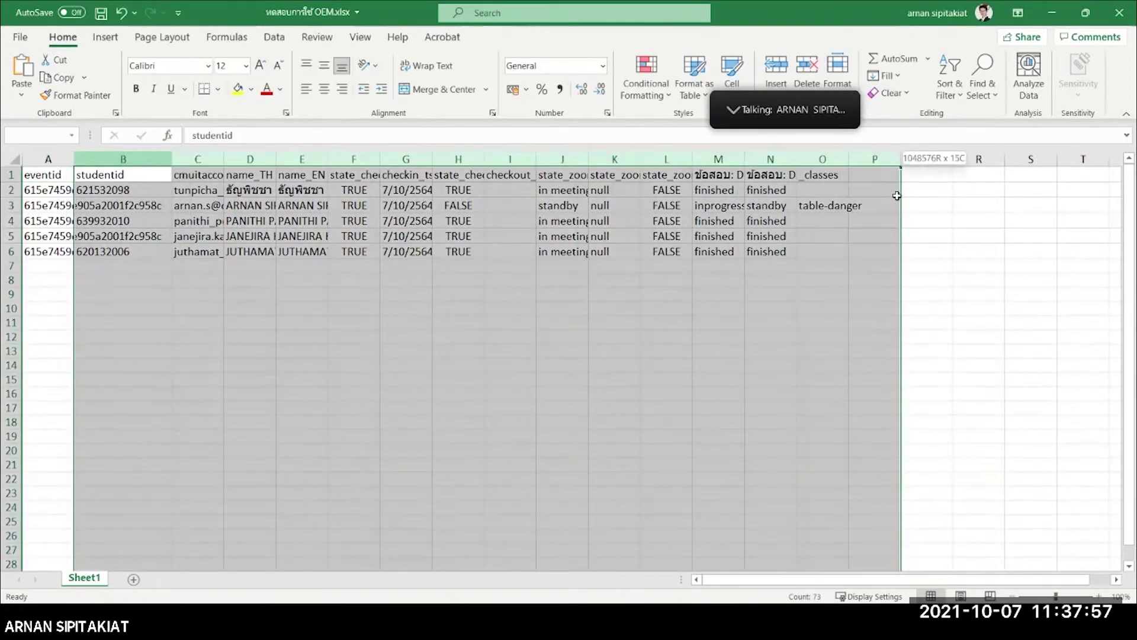
{"action": "double_click", "coordinate": [172, 156]}
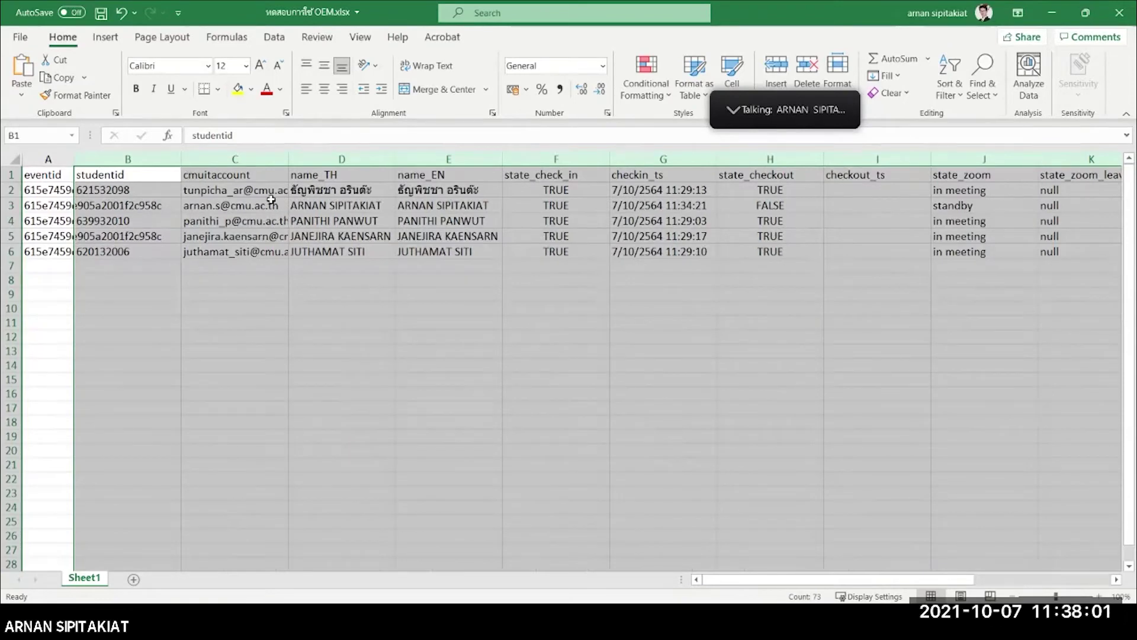
{"action": "left_click", "coordinate": [344, 159]}
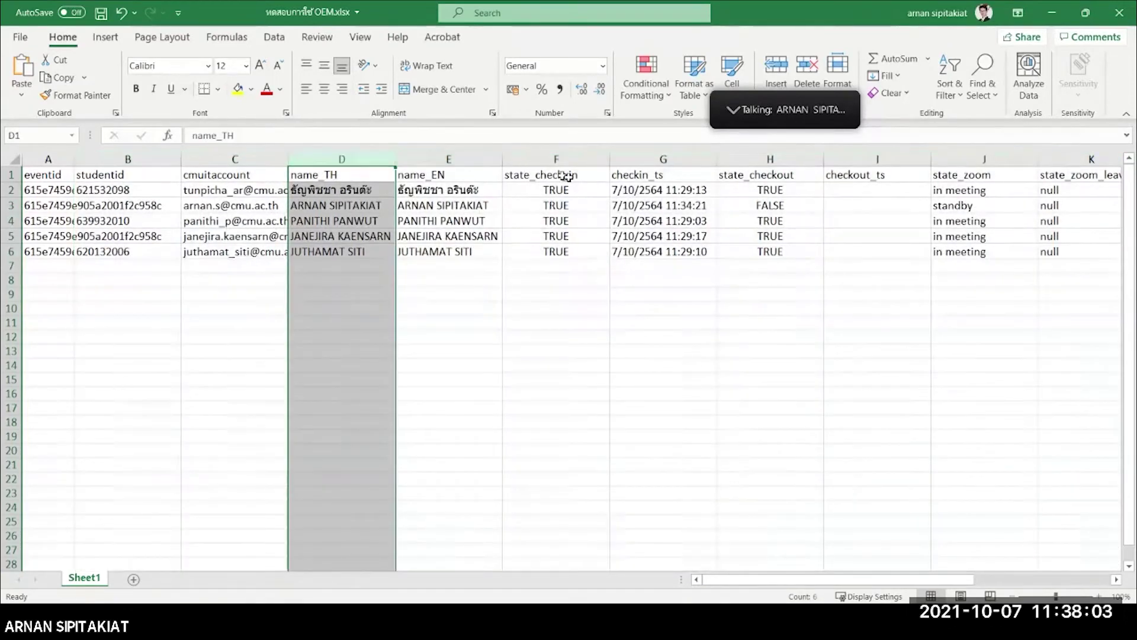
{"action": "left_click", "coordinate": [566, 154]}
{"action": "left_click_drag", "start_coordinate": [566, 151], "coordinate": [635, 148]}
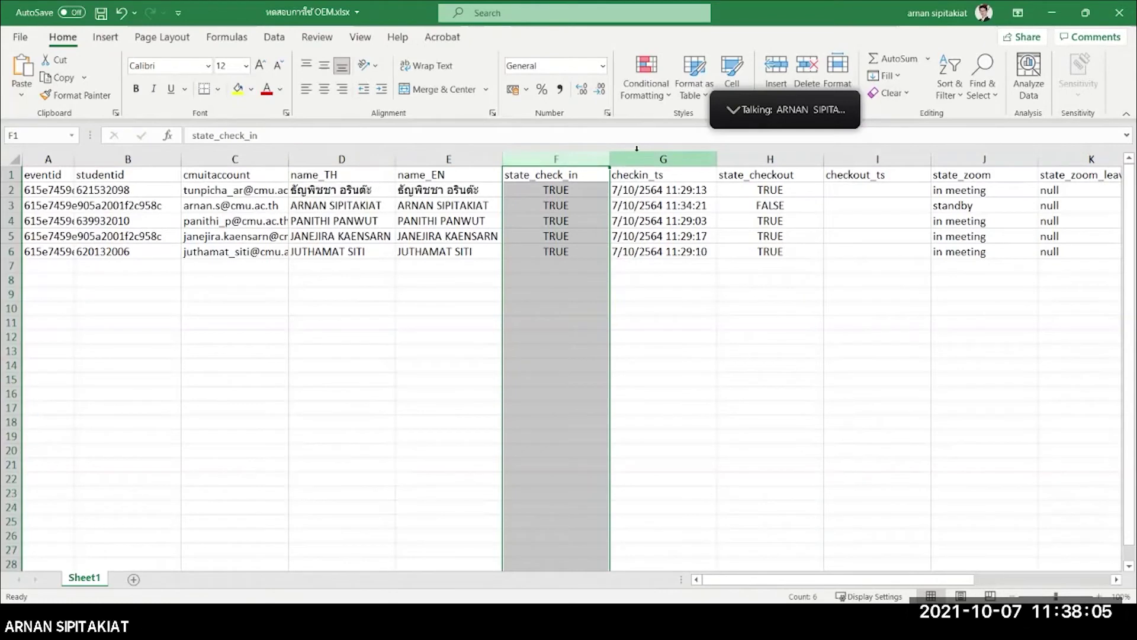
{"action": "left_click", "coordinate": [646, 149]}
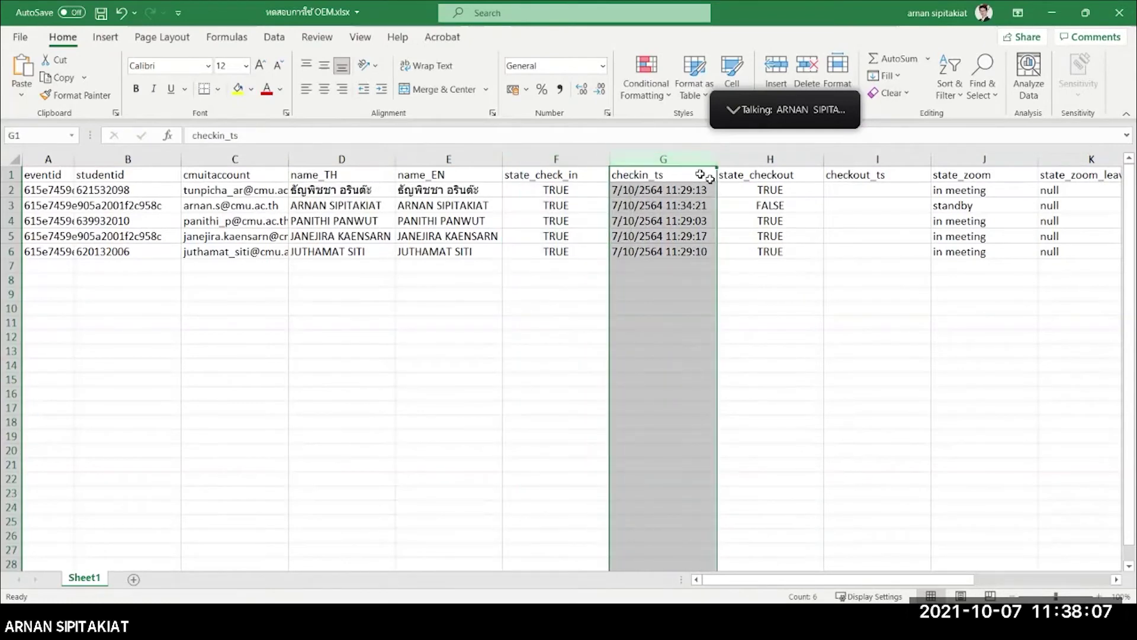
Start closing the ทดสอบการใช้ OEM.xlsx workbook, then cancel to keep it open
{"action": "left_click_drag", "start_coordinate": [771, 580], "coordinate": [772, 376]}
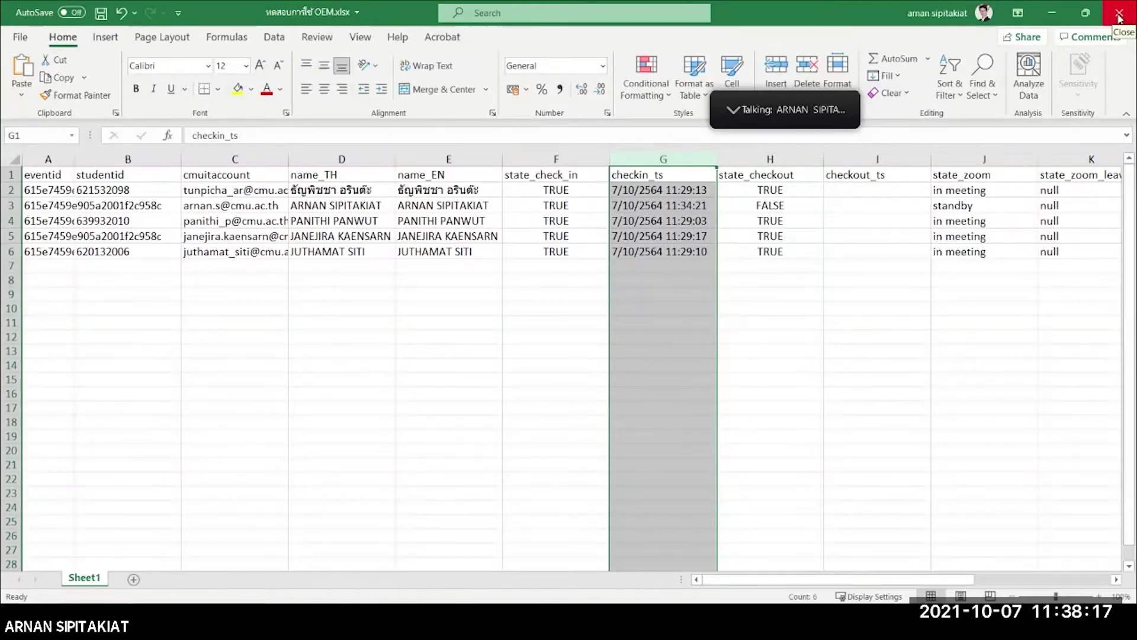
{"action": "left_click", "coordinate": [1120, 17]}
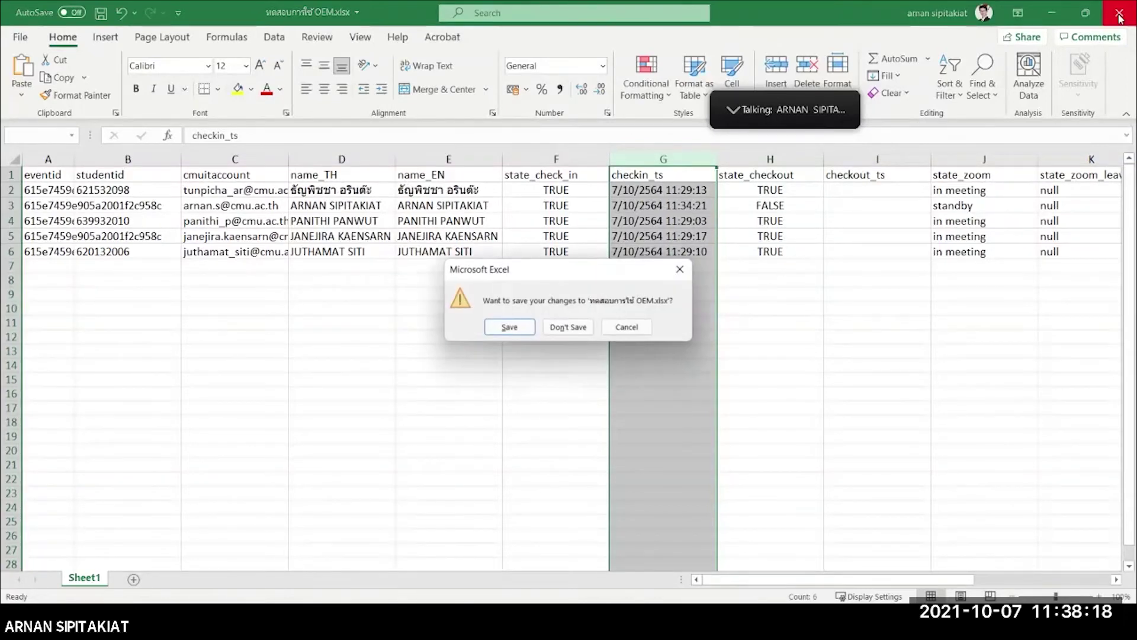
{"action": "left_click", "coordinate": [626, 327]}
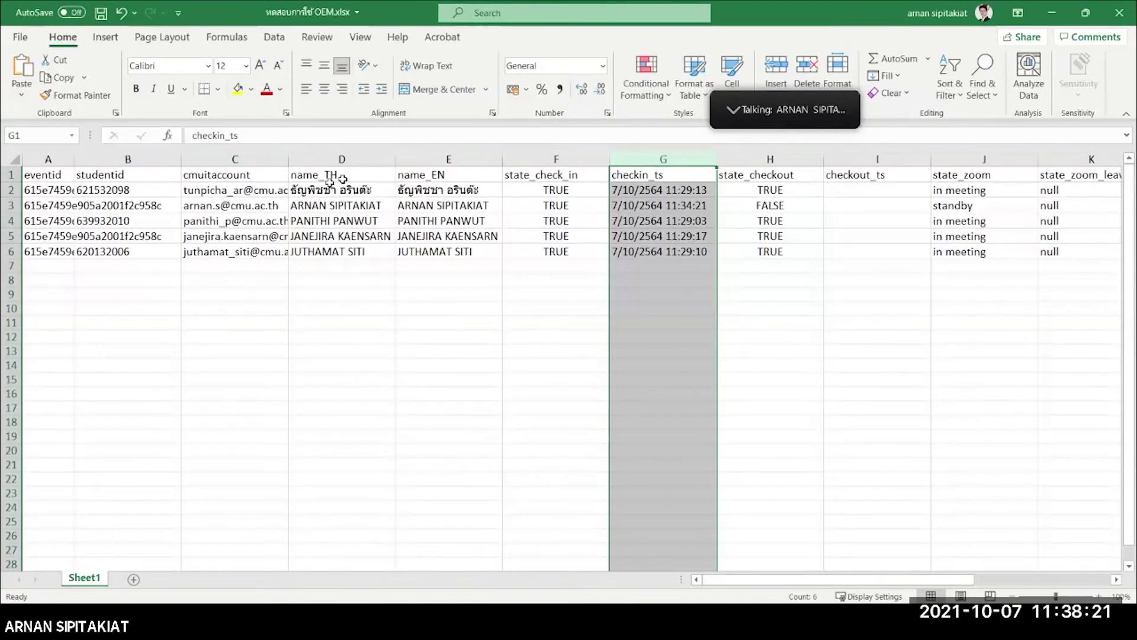